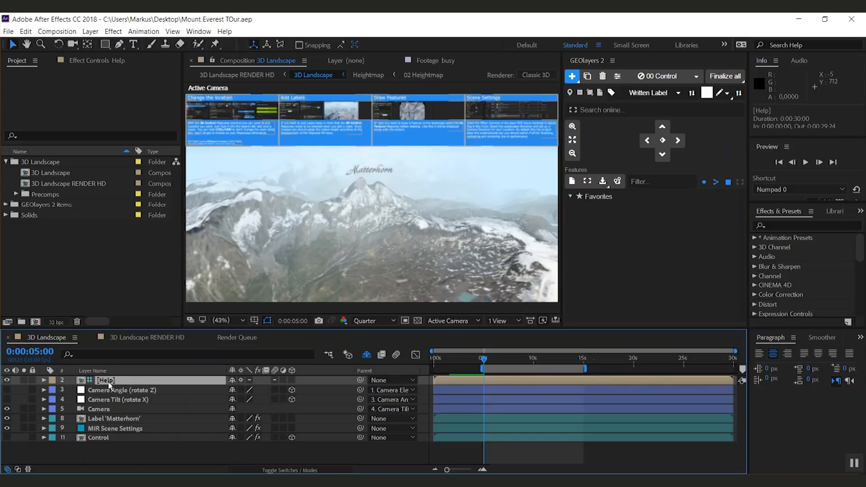
Step: Delete the [Help] and Label 'Matterhorn' layers from the 3D Landscape composition
{"action": "key", "text": "Delete"}
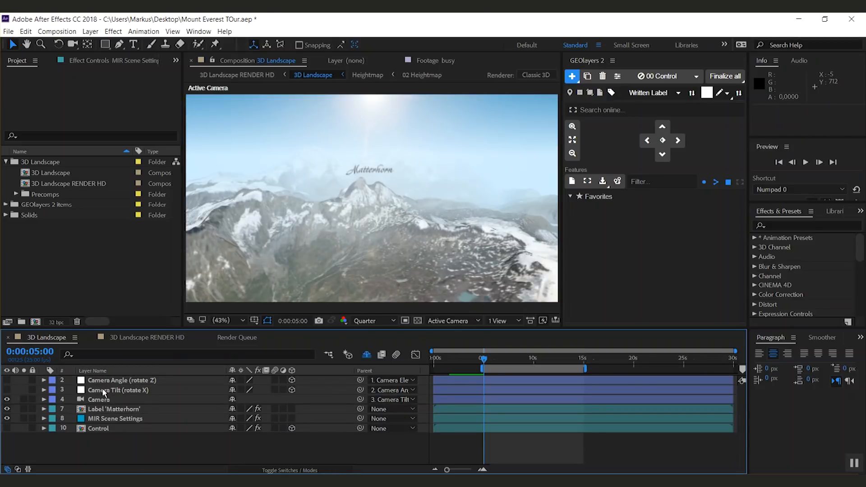
{"action": "left_click", "coordinate": [114, 409]}
{"action": "key", "text": "Delete"}
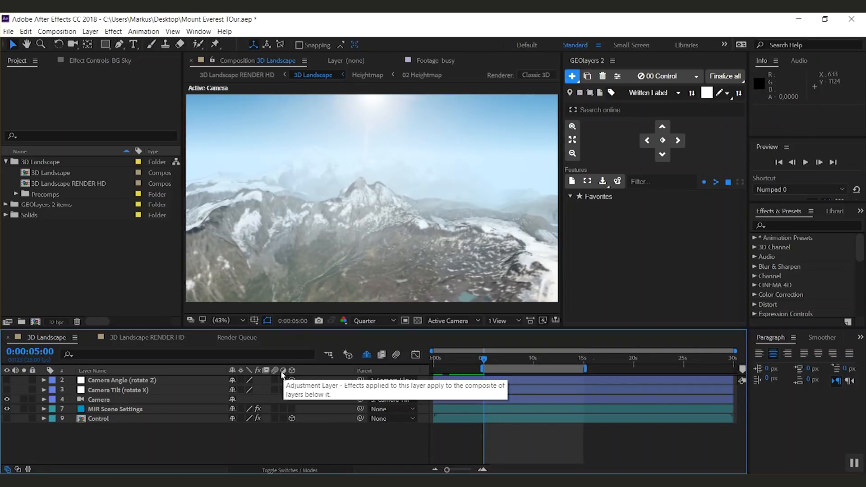
Step: Switch the GEOlayers map selector to 01 Texture to view its texture composition
{"action": "left_click", "coordinate": [696, 75]}
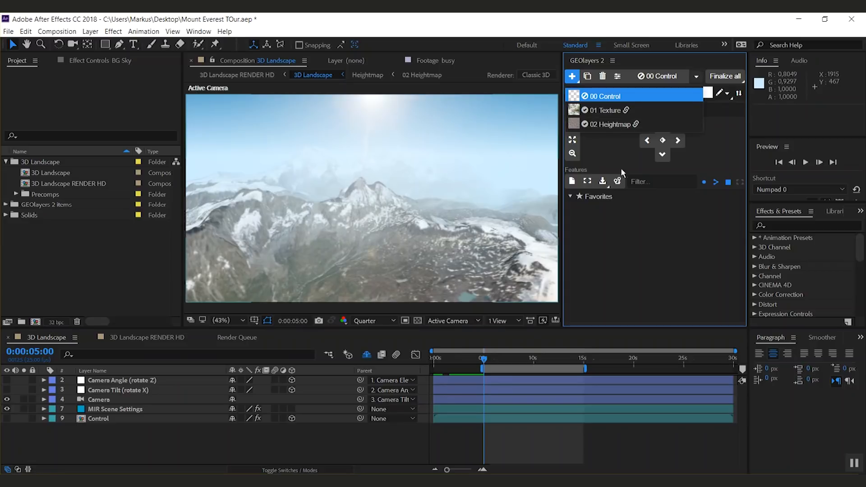
{"action": "left_click", "coordinate": [606, 111]}
{"action": "left_click", "coordinate": [661, 80]}
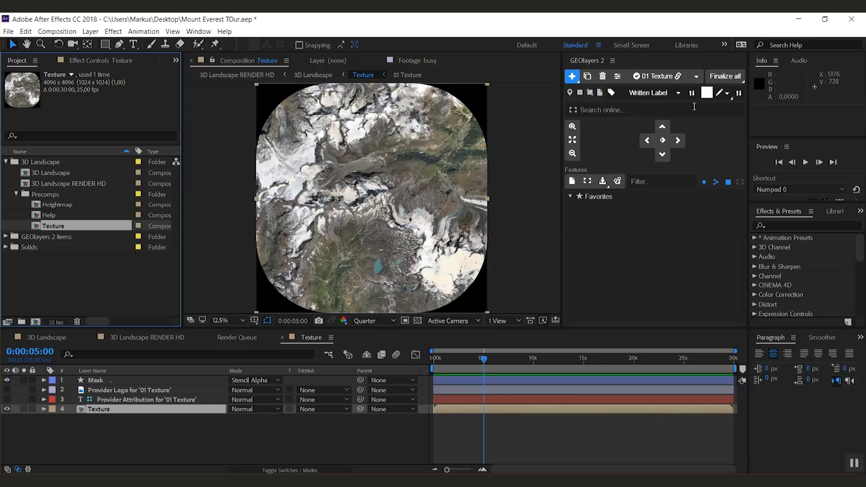
Step: View the 02 Heightmap composition, then switch the map selector back to 00 Control
{"action": "left_click", "coordinate": [696, 76]}
{"action": "left_click", "coordinate": [627, 123]}
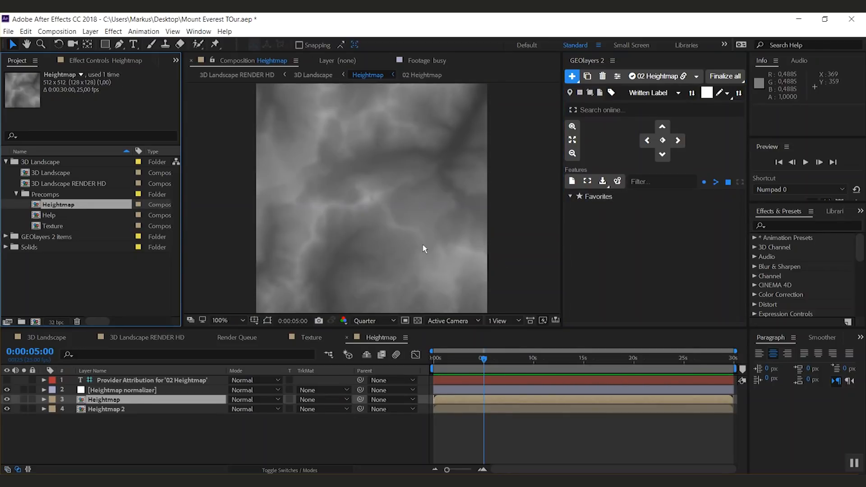
{"action": "left_click", "coordinate": [696, 76]}
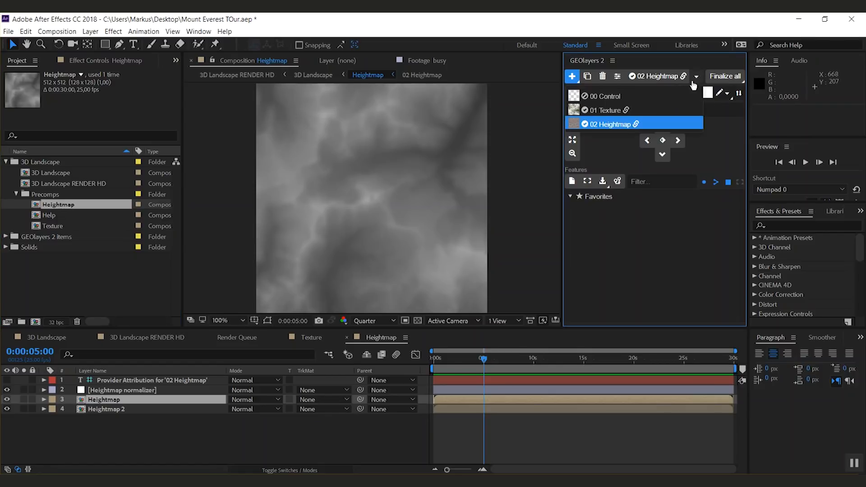
{"action": "left_click", "coordinate": [612, 97]}
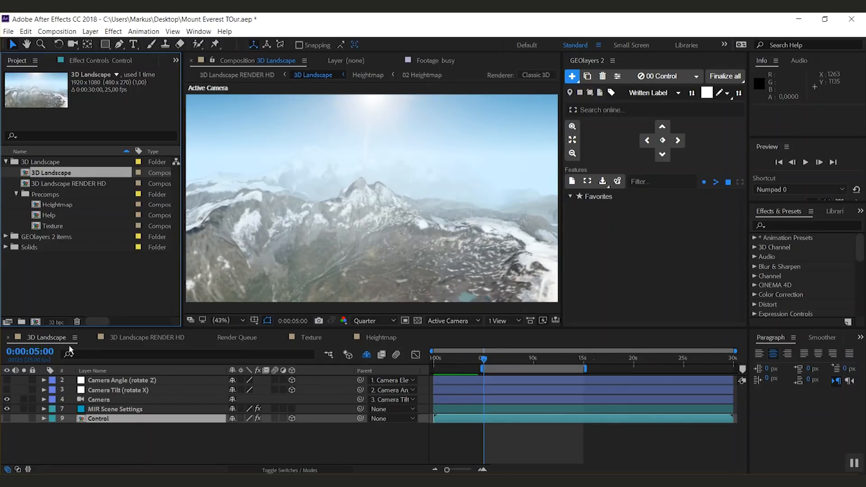
Step: Open the effect controls of the MIR Scene Settings layer
{"action": "left_click", "coordinate": [113, 411]}
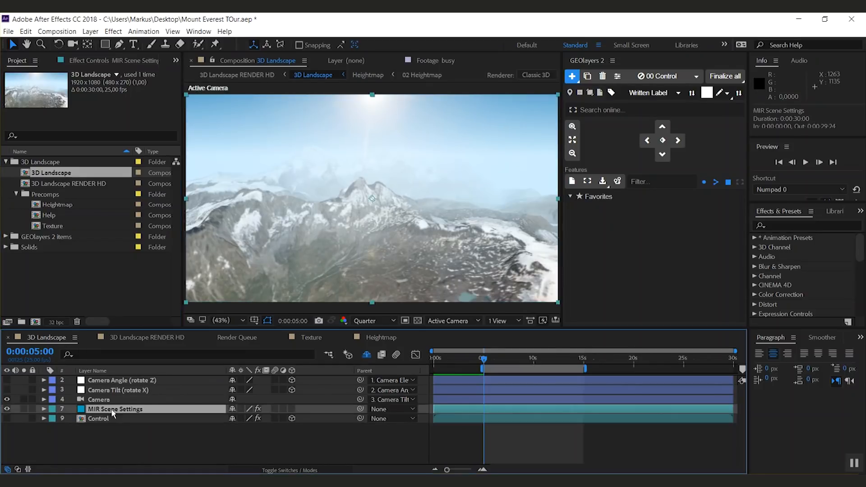
{"action": "left_click", "coordinate": [115, 61]}
{"action": "left_click", "coordinate": [34, 199]}
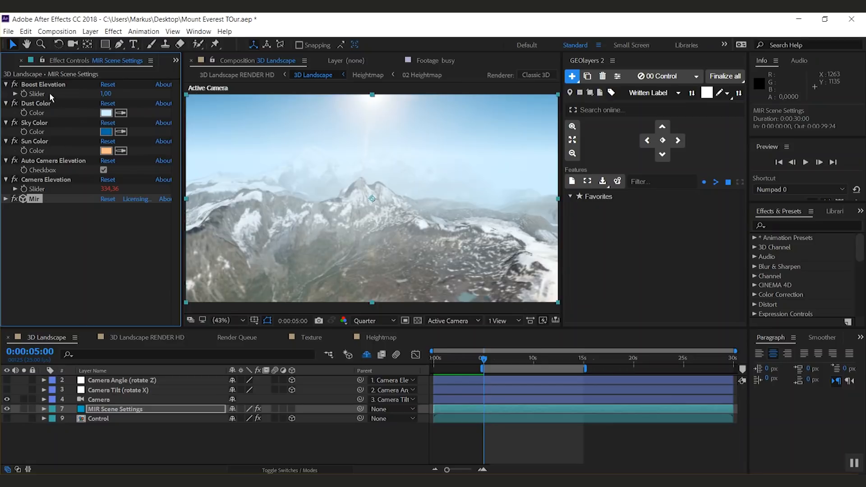
Step: Test Boost Elevation at about 3.7 and 0,5, then set it to 1
{"action": "left_click_drag", "start_coordinate": [106, 93], "coordinate": [124, 105]}
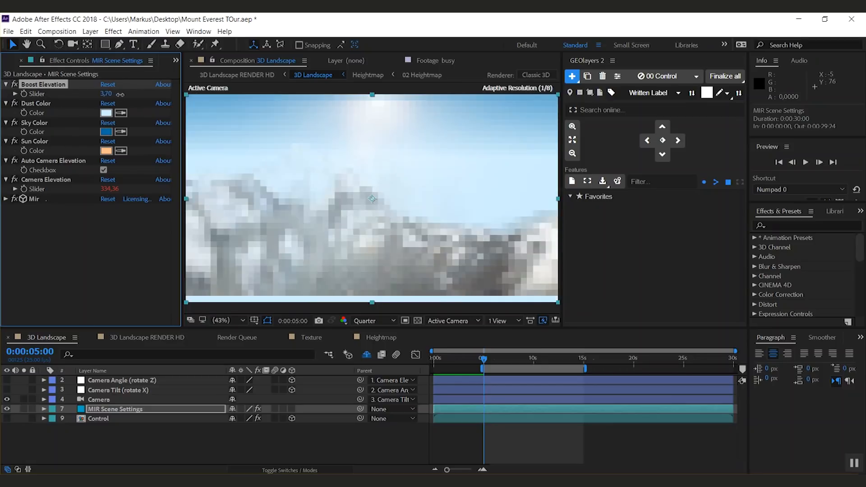
{"action": "left_click", "coordinate": [107, 94]}
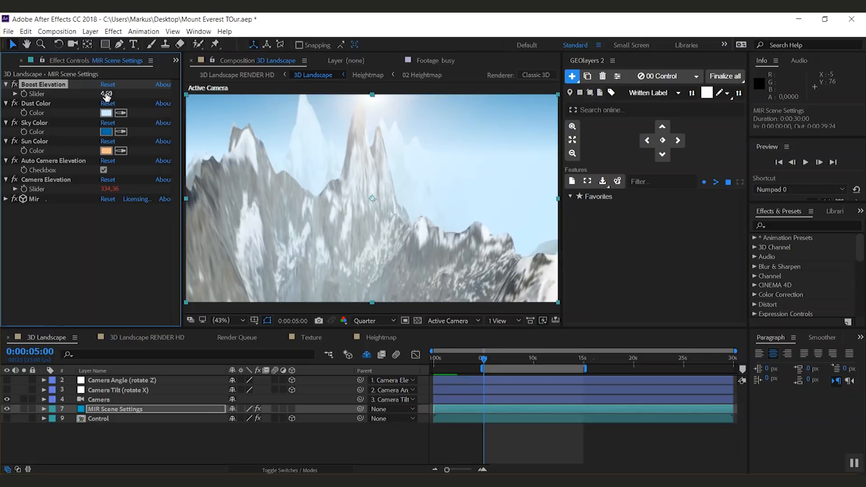
{"action": "type", "text": "0,5"}
{"action": "key", "text": "Return"}
{"action": "left_click", "coordinate": [106, 94]}
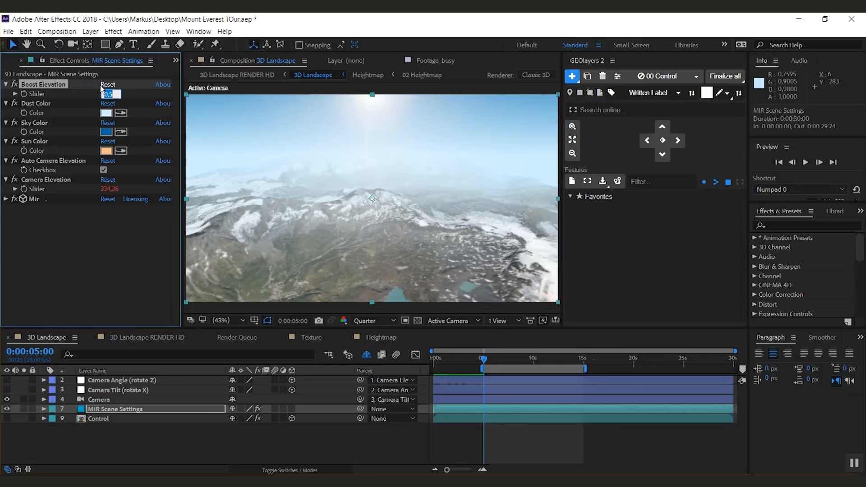
{"action": "type", "text": "1"}
{"action": "key", "text": "Return"}
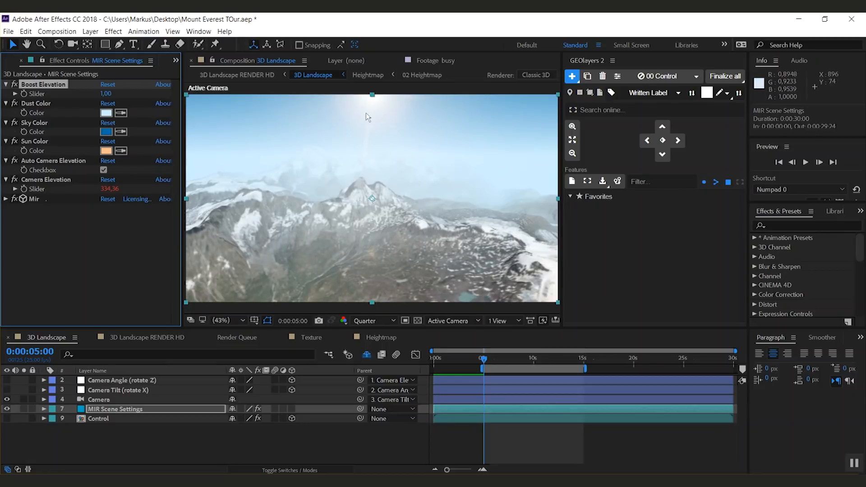
Step: Import the Mount-Everest-tour.kmz file from the desktop into the GEOlayers feature list
{"action": "left_click_drag", "start_coordinate": [488, 364], "coordinate": [492, 365]}
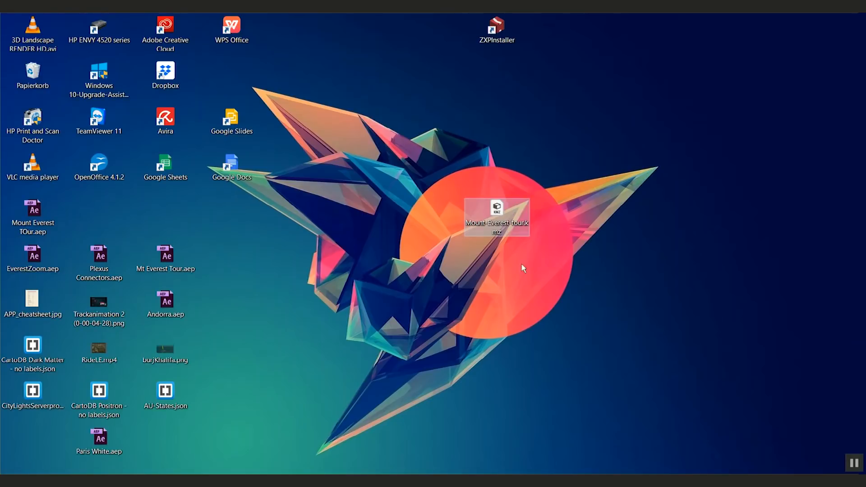
{"action": "left_click_drag", "start_coordinate": [522, 228], "coordinate": [536, 377]}
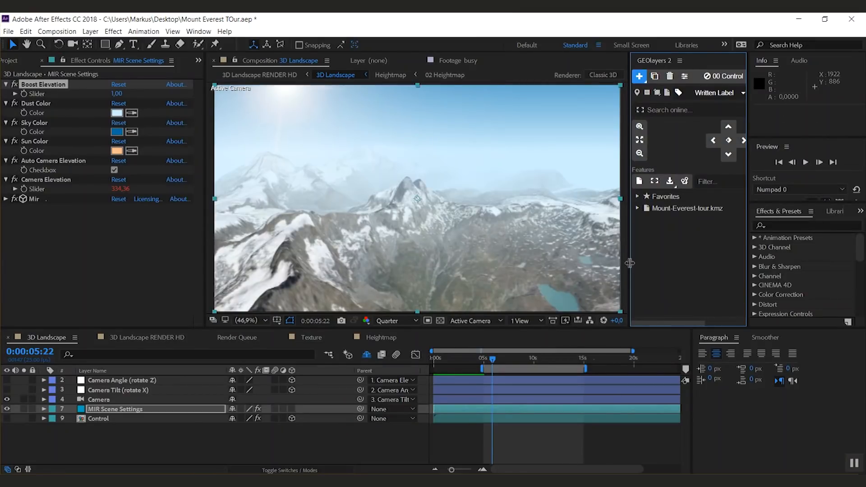
{"action": "left_click_drag", "start_coordinate": [629, 263], "coordinate": [559, 263]}
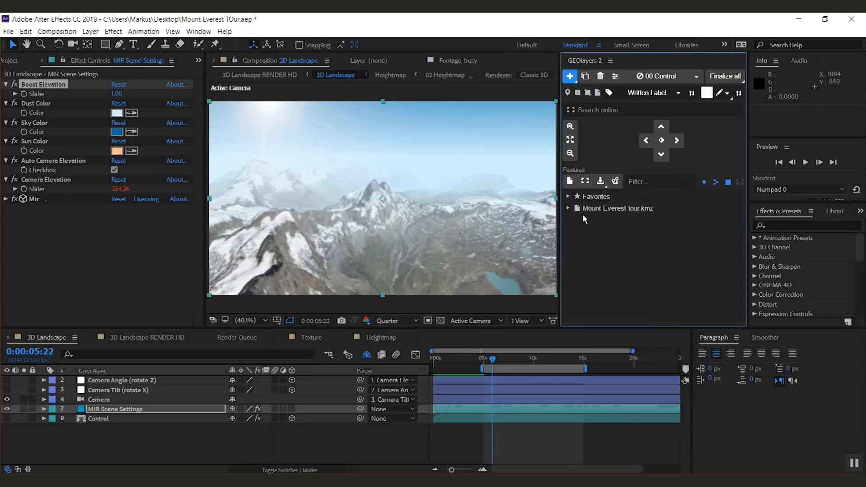
Step: Expand the Mount-Everest-tour.kmz folder and browse through its listed features
{"action": "left_click", "coordinate": [568, 210]}
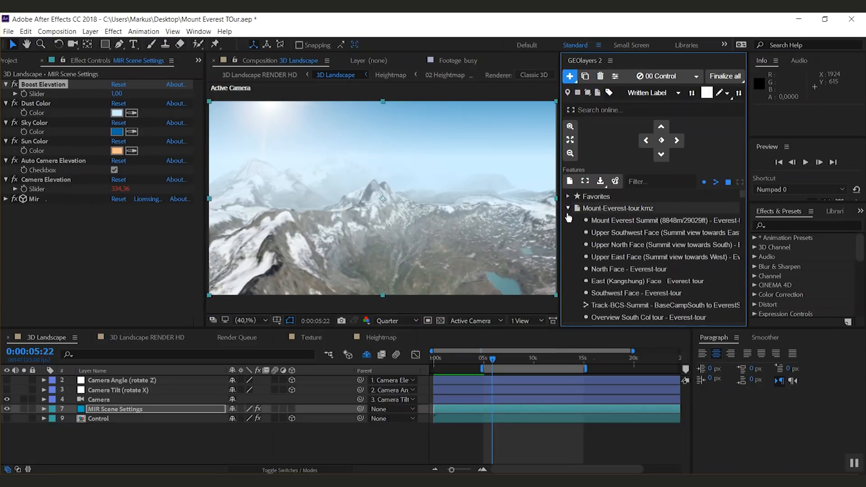
{"action": "scroll", "coordinate": [744, 204], "scroll_direction": "down", "scroll_amount": 5}
{"action": "scroll", "coordinate": [741, 210], "scroll_direction": "down", "scroll_amount": 15}
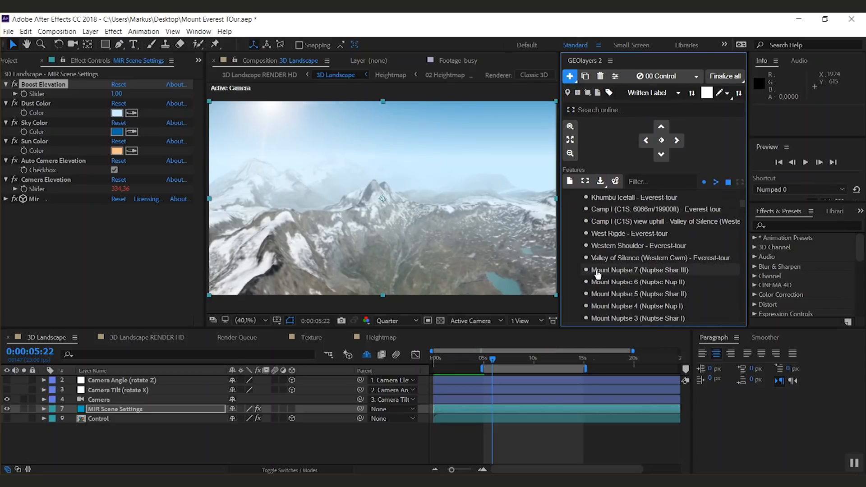
{"action": "left_click", "coordinate": [704, 183]}
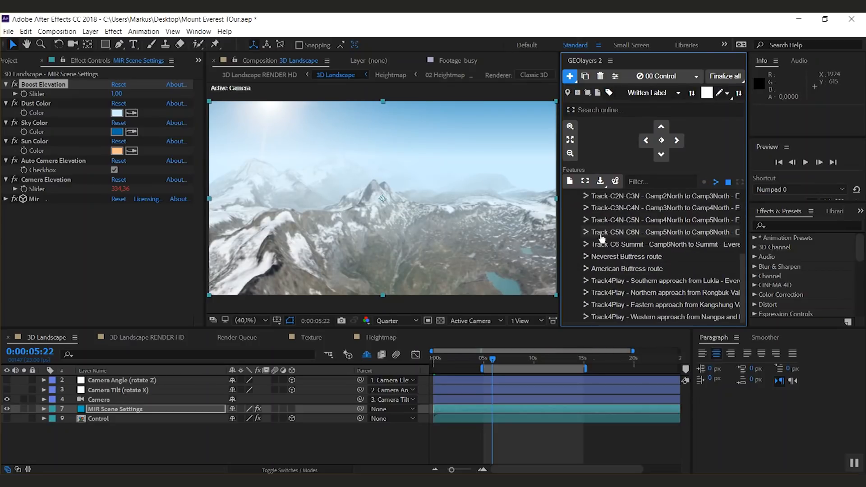
{"action": "left_click", "coordinate": [706, 208]}
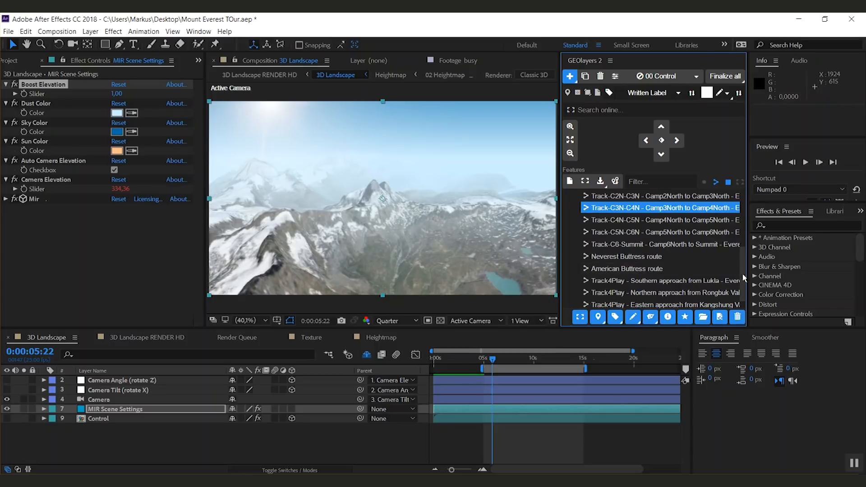
{"action": "left_click_drag", "start_coordinate": [744, 277], "coordinate": [754, 208]}
{"action": "left_click", "coordinate": [704, 183]}
Step: Filter the features by 'south' and add Mount Everest Summit (8848m/29029ft) to Favorites
{"action": "left_click", "coordinate": [648, 185]}
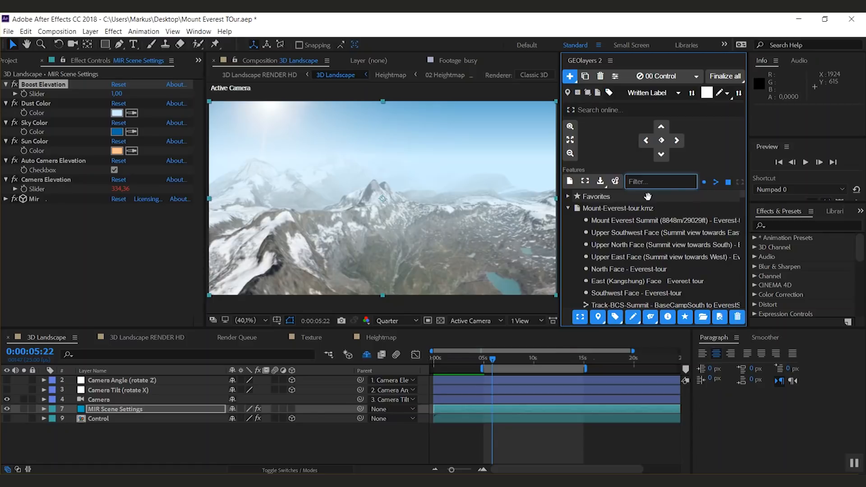
{"action": "type", "text": "south"}
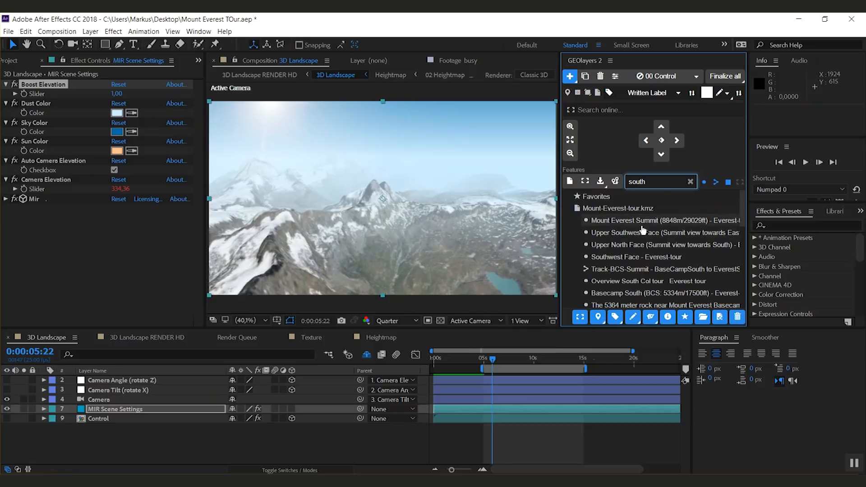
{"action": "left_click", "coordinate": [607, 225]}
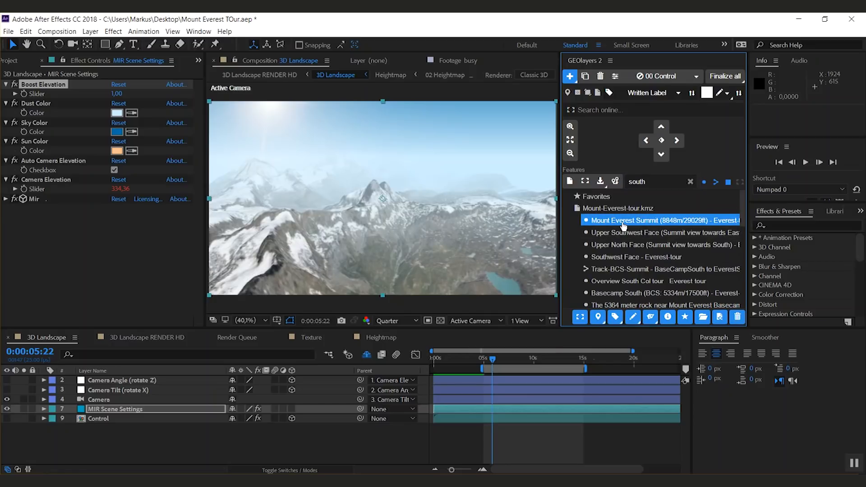
{"action": "left_click_drag", "start_coordinate": [624, 225], "coordinate": [586, 198]}
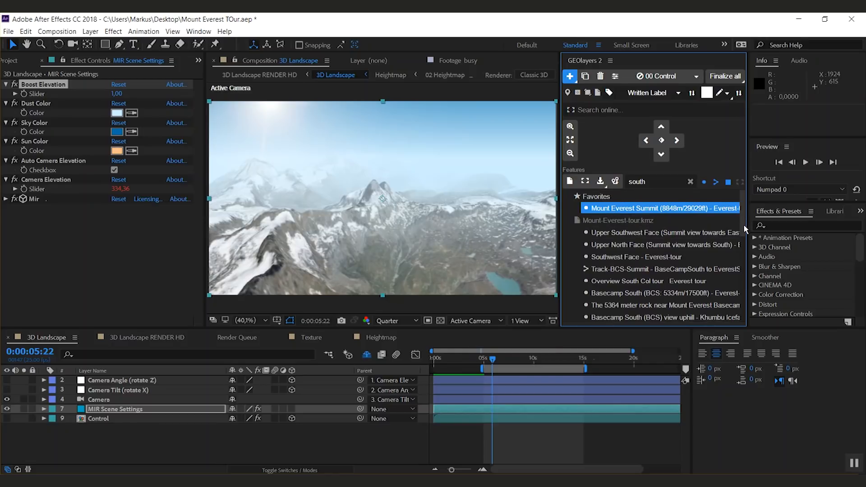
Step: Add the Track-BCS-Summit track and Basecamp South (BCS: 5334m/17500ft) to Favorites
{"action": "left_click", "coordinate": [598, 272]}
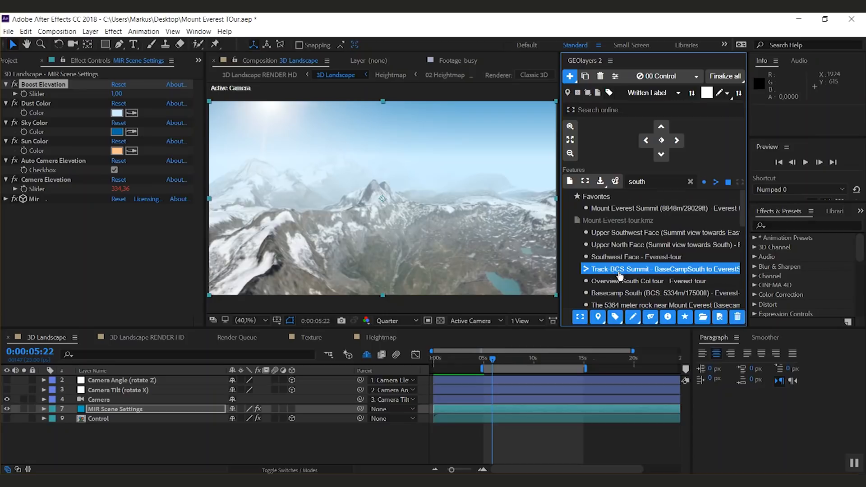
{"action": "left_click_drag", "start_coordinate": [622, 275], "coordinate": [602, 200]}
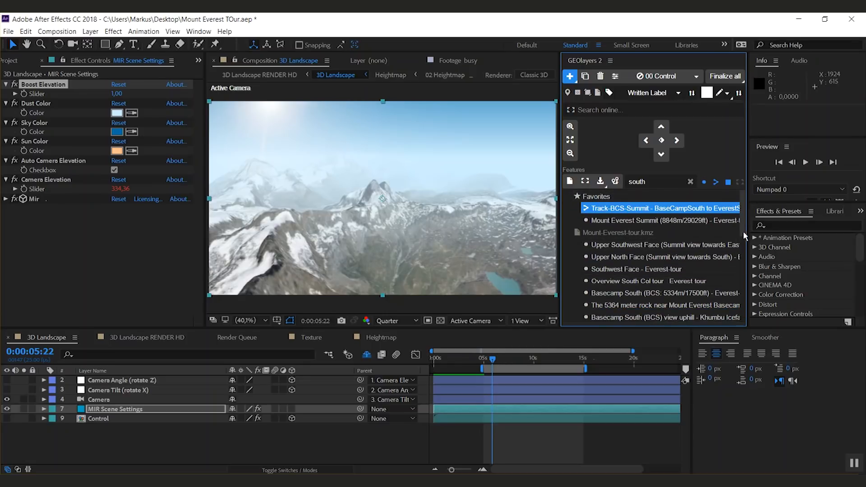
{"action": "scroll", "coordinate": [743, 231], "scroll_direction": "down", "scroll_amount": 2}
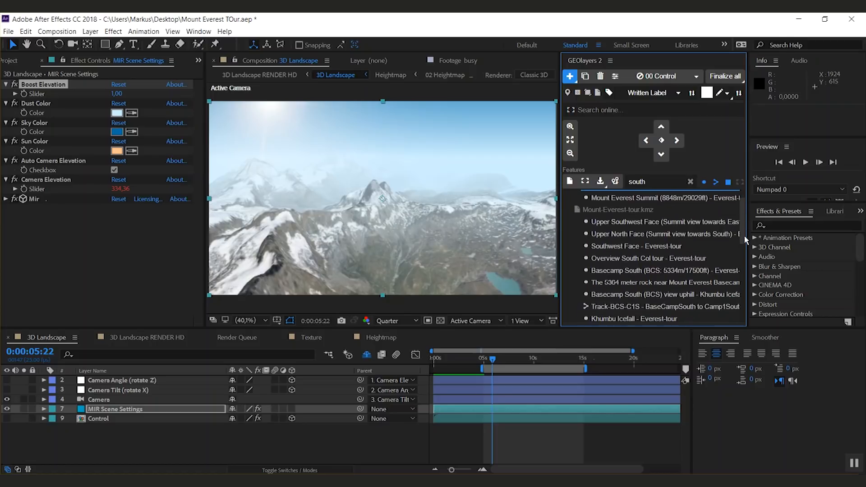
{"action": "left_click", "coordinate": [632, 266]}
{"action": "left_click_drag", "start_coordinate": [630, 266], "coordinate": [603, 202]}
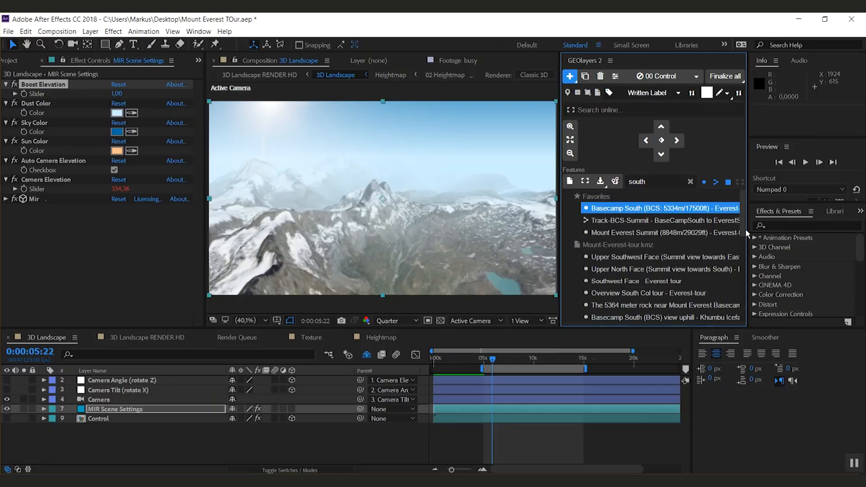
Step: Delete the Mount-Everest-tour.kmz folder from the feature list and clear the filter
{"action": "left_click", "coordinate": [618, 248]}
{"action": "key", "text": "Delete"}
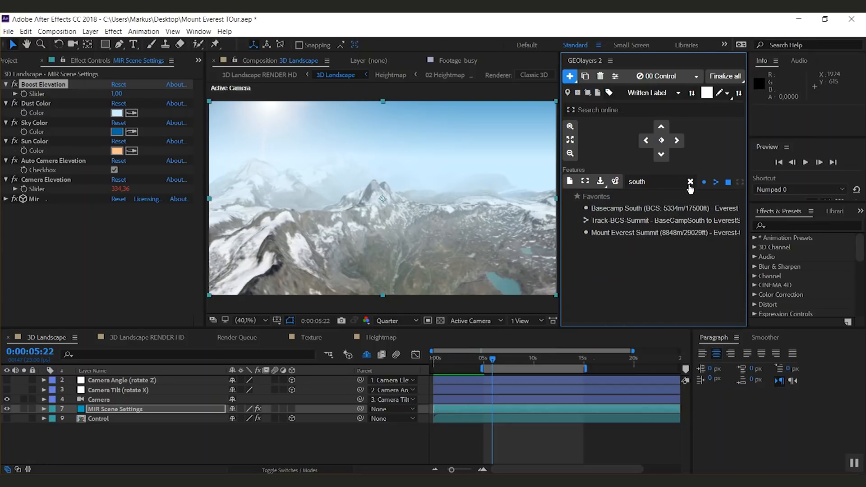
{"action": "left_click", "coordinate": [690, 181]}
Step: Rename the Basecamp South favorite to 'Basecamp South (5334m)' in its feature properties
{"action": "left_click", "coordinate": [688, 208]}
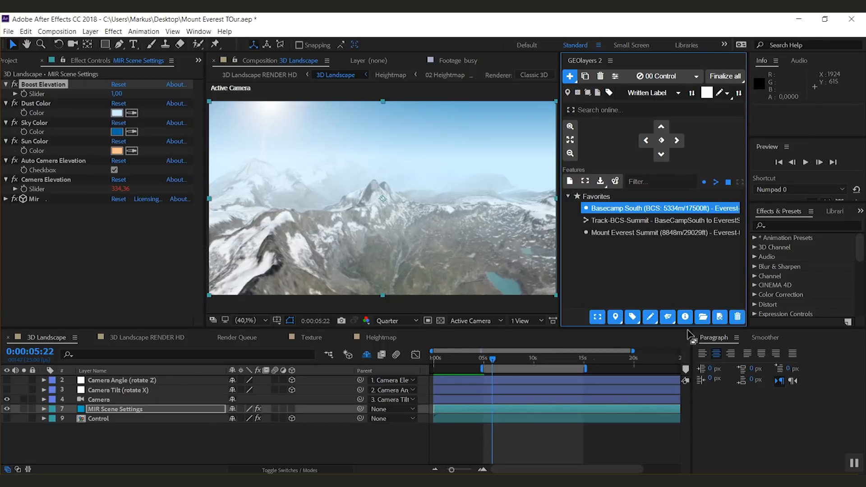
{"action": "left_click", "coordinate": [684, 316]}
{"action": "left_click", "coordinate": [637, 139]}
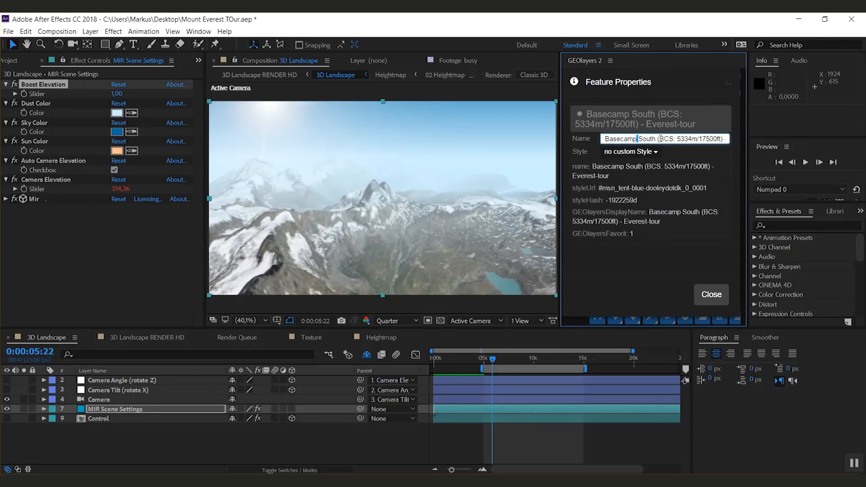
{"action": "left_click_drag", "start_coordinate": [659, 139], "coordinate": [738, 137]}
{"action": "key", "text": "BackSpace"}
{"action": "key", "text": "BackSpace"}
{"action": "left_click", "coordinate": [710, 294]}
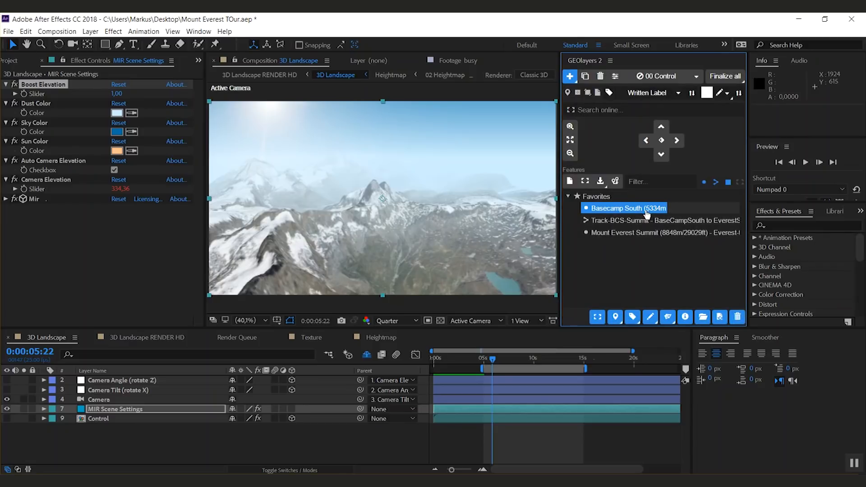
{"action": "left_click", "coordinate": [684, 316]}
{"action": "double_click", "coordinate": [691, 130]}
{"action": "left_click", "coordinate": [691, 131]}
{"action": "type", "text": ")"}
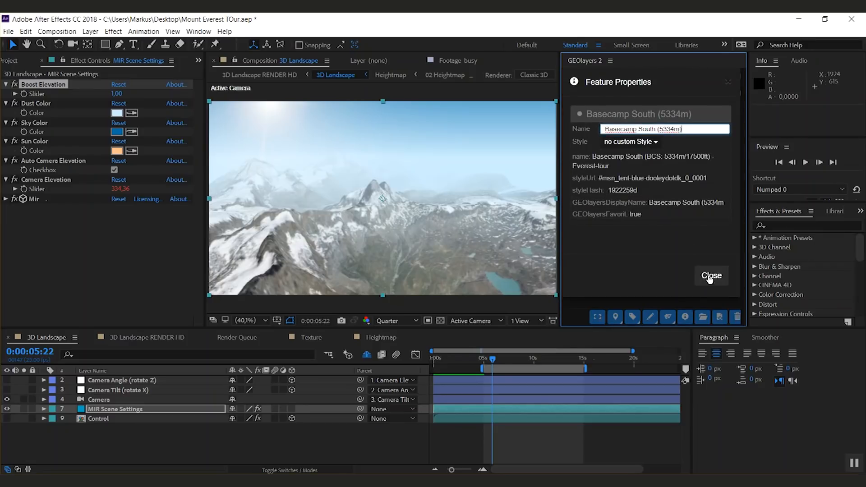
{"action": "left_click", "coordinate": [709, 278]}
Step: Rename the Mount Everest Summit favorite to 'Mount Everest Summit (8848m)'
{"action": "left_click", "coordinate": [634, 232]}
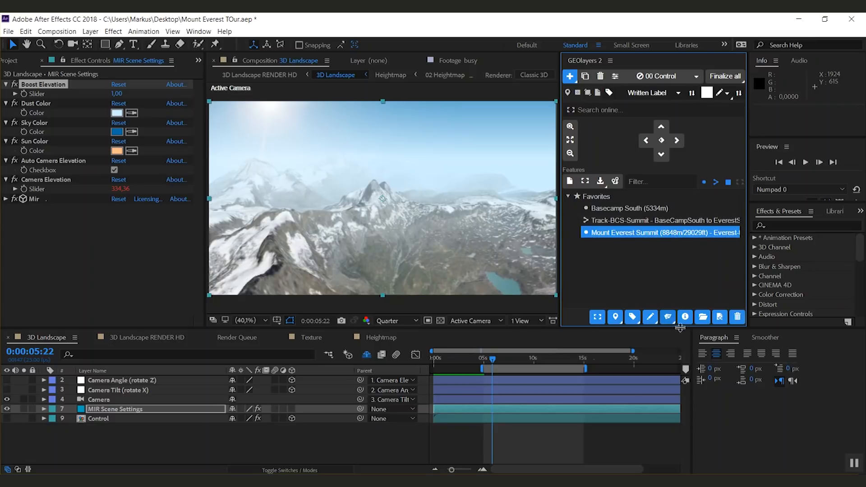
{"action": "left_click", "coordinate": [685, 316]}
{"action": "double_click", "coordinate": [660, 138]}
{"action": "left_click_drag", "start_coordinate": [696, 140], "coordinate": [736, 141]}
{"action": "type", "text": ")"}
{"action": "left_click", "coordinate": [728, 83]}
Step: Reorder the favorites so Track-BCS-Summit is last and jump the map to Basecamp South (5334m)
{"action": "left_click", "coordinate": [626, 226]}
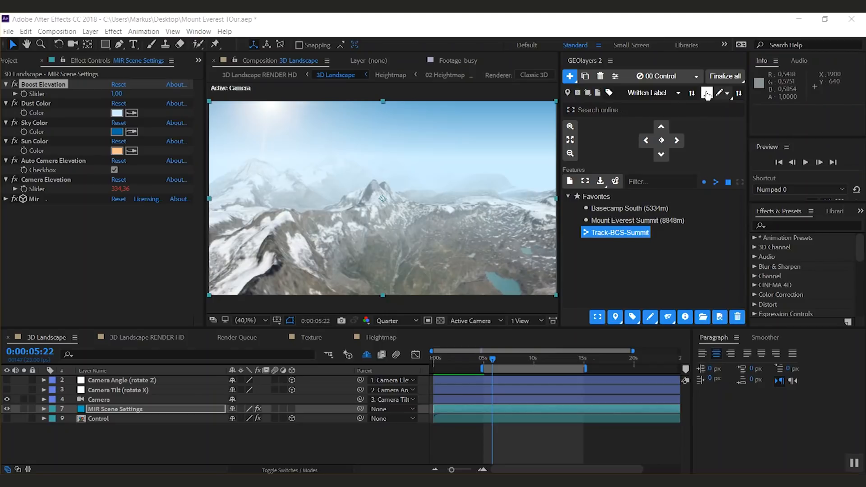
{"action": "left_click", "coordinate": [606, 208]}
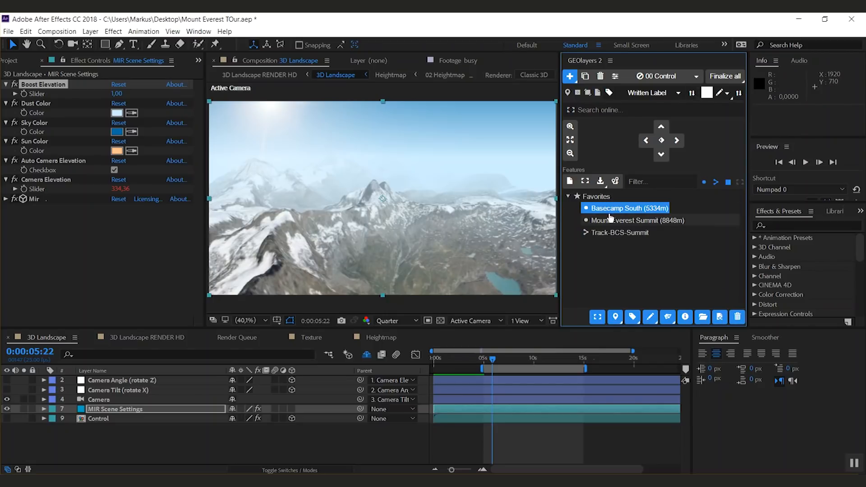
{"action": "left_click", "coordinate": [599, 320]}
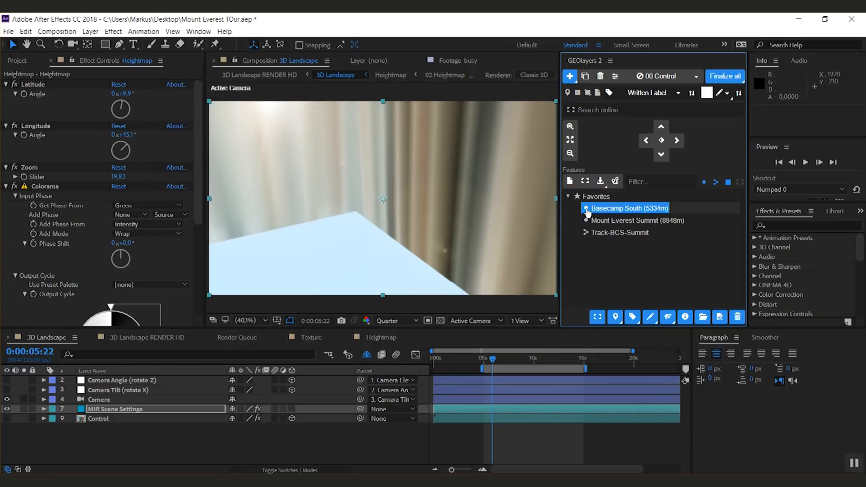
{"action": "double_click", "coordinate": [586, 210]}
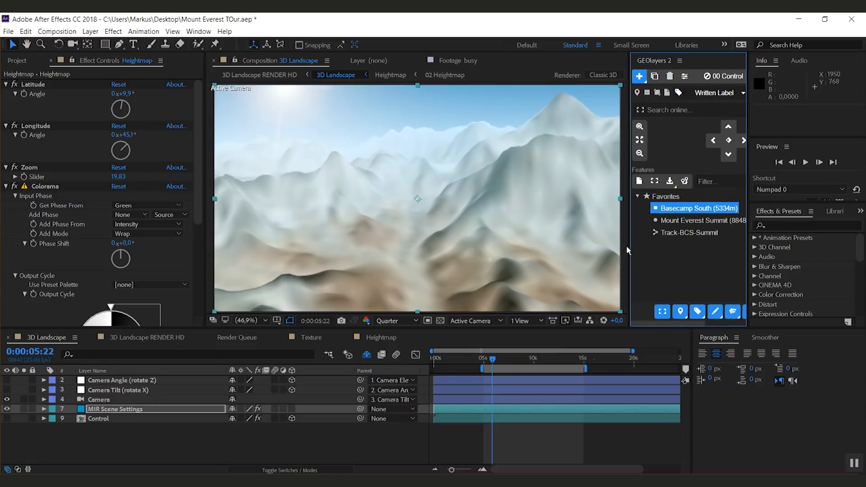
Step: Widen the GEOlayers panel and set the viewer resolution to Full
{"action": "left_click_drag", "start_coordinate": [629, 245], "coordinate": [566, 252]}
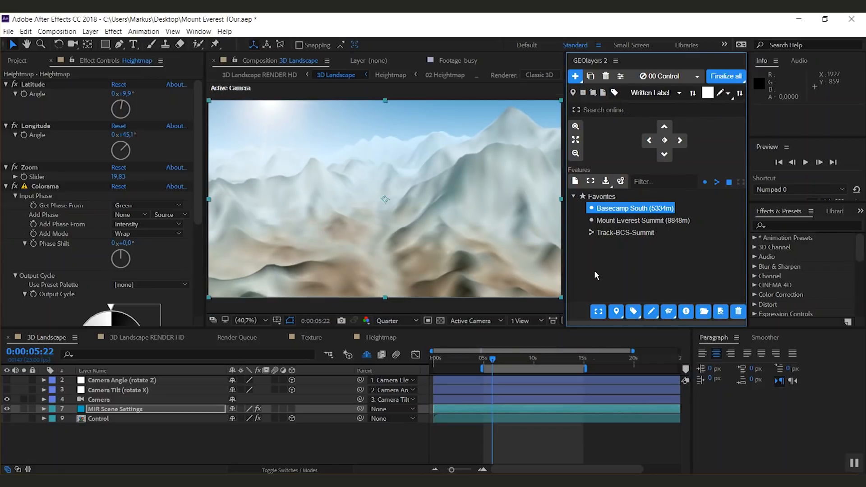
{"action": "left_click", "coordinate": [400, 319]}
{"action": "left_click", "coordinate": [393, 348]}
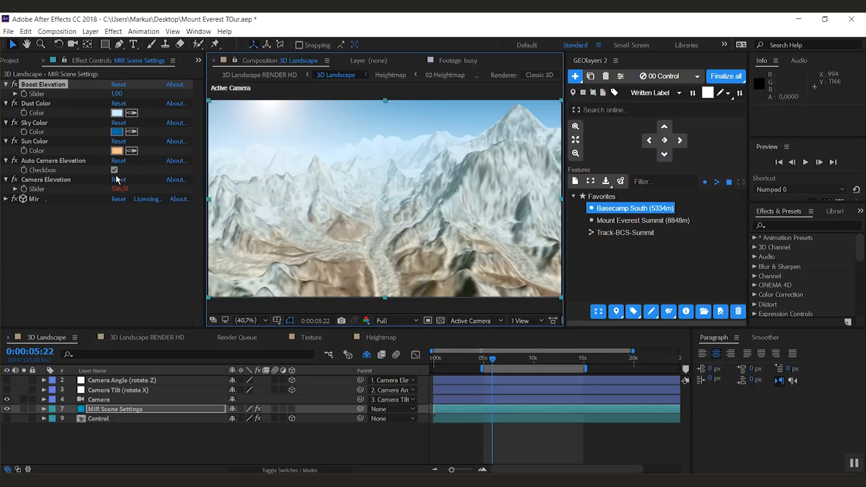
Step: Open the Heightmap composition and return to the 3D Landscape composition
{"action": "left_click", "coordinate": [355, 340]}
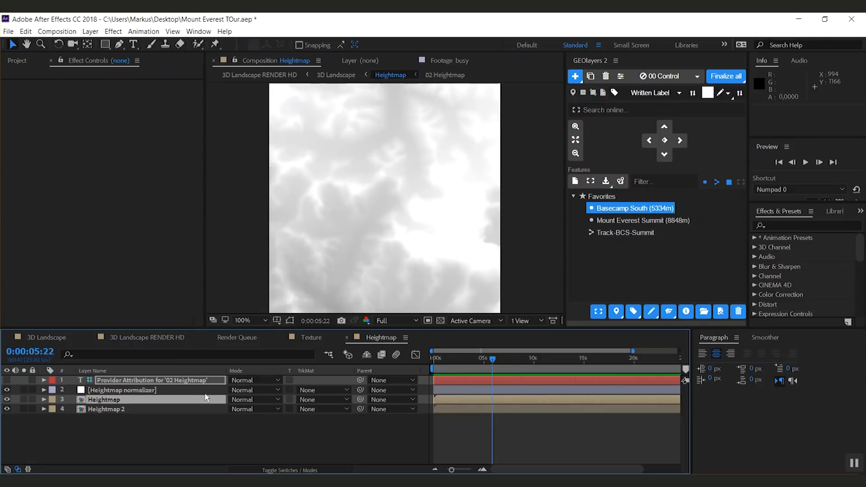
{"action": "left_click", "coordinate": [58, 339]}
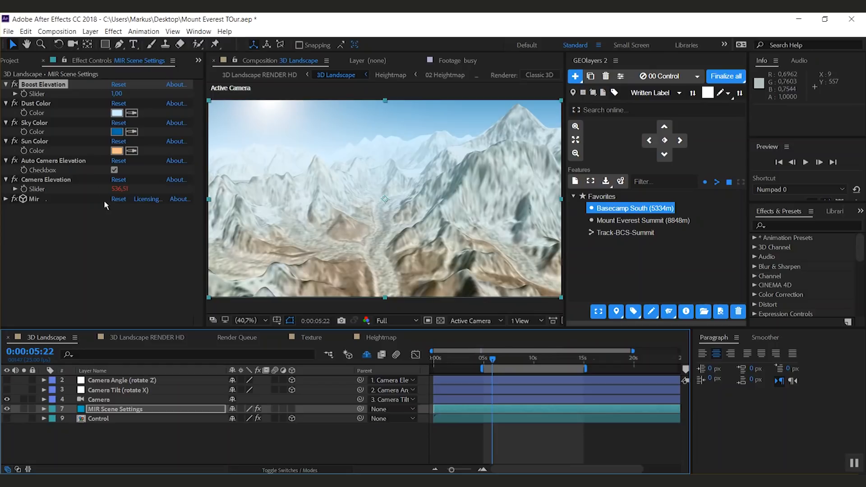
Step: Disable Auto Camera Elevation in MIR Scene Settings and set Camera Elevation to 500
{"action": "left_click", "coordinate": [114, 170]}
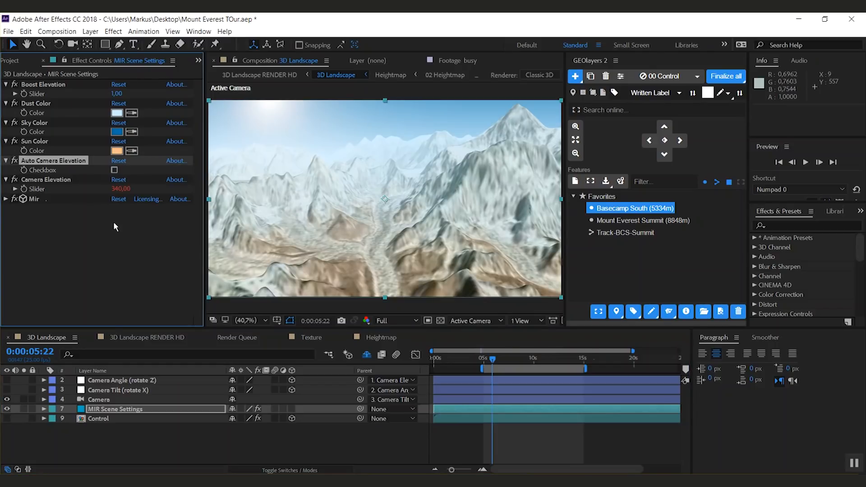
{"action": "left_click_drag", "start_coordinate": [120, 189], "coordinate": [113, 189]}
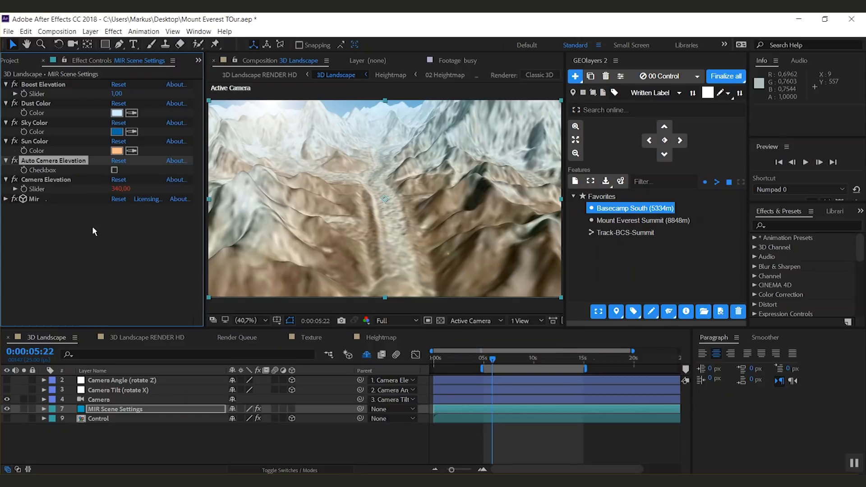
{"action": "left_click_drag", "start_coordinate": [121, 189], "coordinate": [181, 232]}
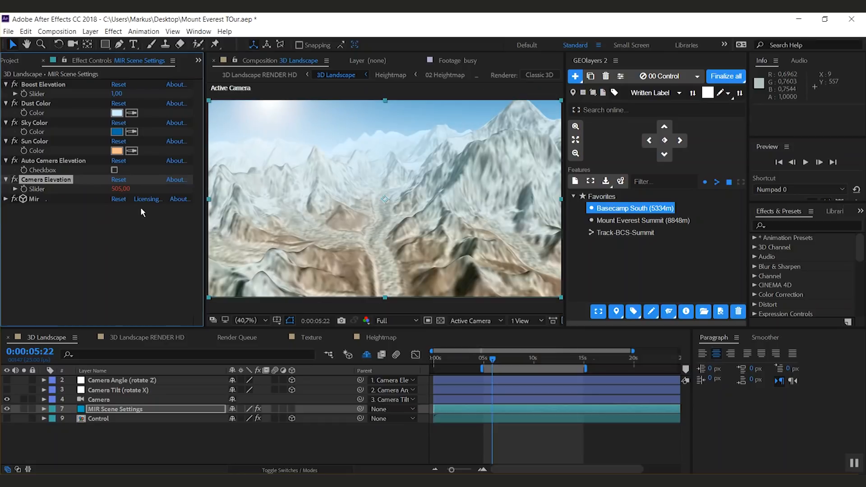
{"action": "left_click", "coordinate": [120, 190]}
{"action": "type", "text": "5"}
{"action": "key", "text": "Return"}
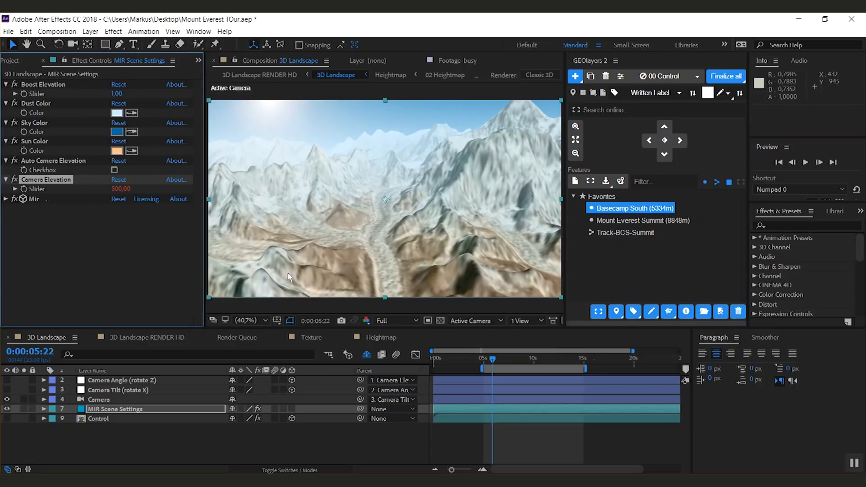
Step: Reveal the Camera Angle (rotate Z) layer's keyframes and delete the later ones
{"action": "left_click", "coordinate": [495, 361]}
{"action": "mouse_move", "coordinate": [495, 361]}
{"action": "left_mouse_down"}
{"action": "mouse_move", "coordinate": [561, 365]}
{"action": "mouse_move", "coordinate": [493, 366]}
{"action": "left_mouse_up"}
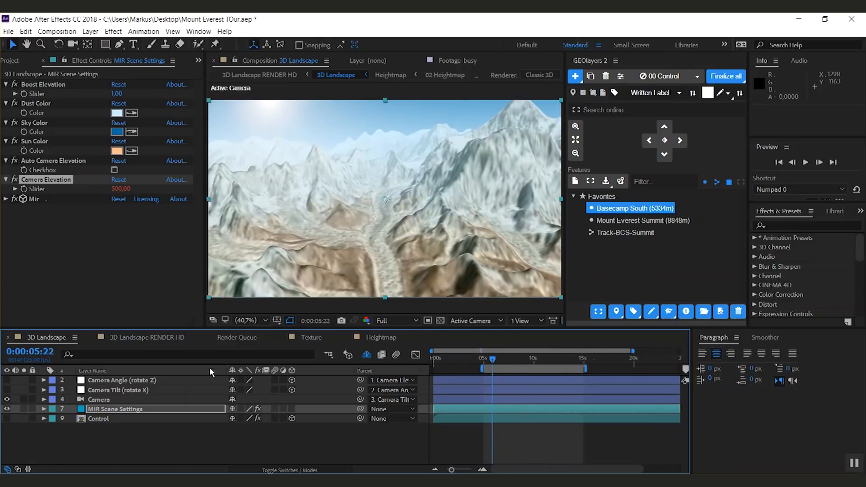
{"action": "left_click", "coordinate": [131, 383]}
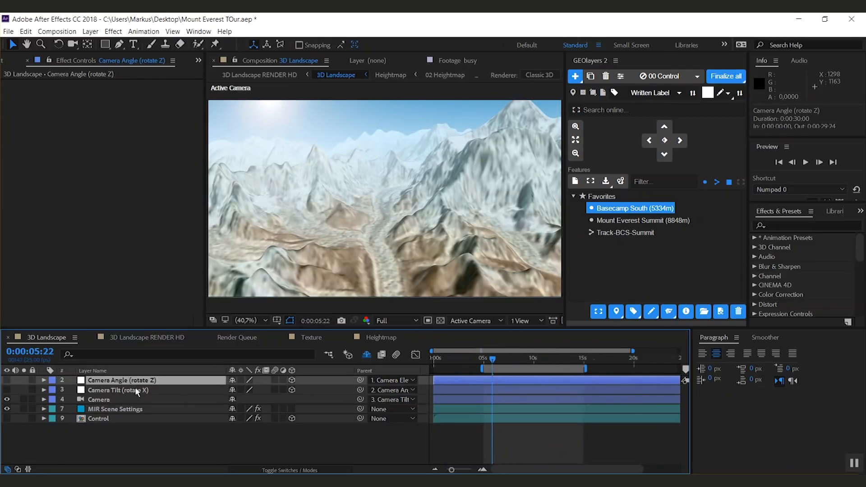
{"action": "key", "text": "u"}
{"action": "left_click_drag", "start_coordinate": [600, 386], "coordinate": [471, 401]}
{"action": "key", "text": "Delete"}
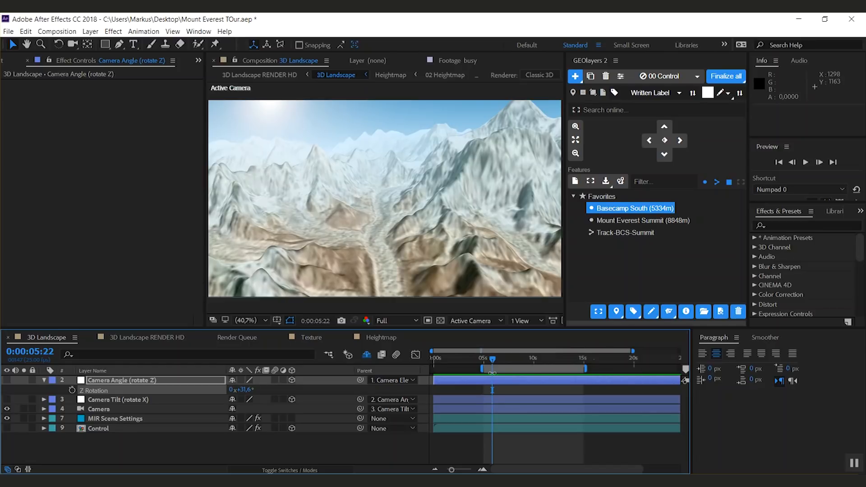
Step: At 0:00:14:24, jump the map to the Mount Everest Summit (8848m) favorite to keyframe the Control layer
{"action": "left_click_drag", "start_coordinate": [493, 359], "coordinate": [483, 359]}
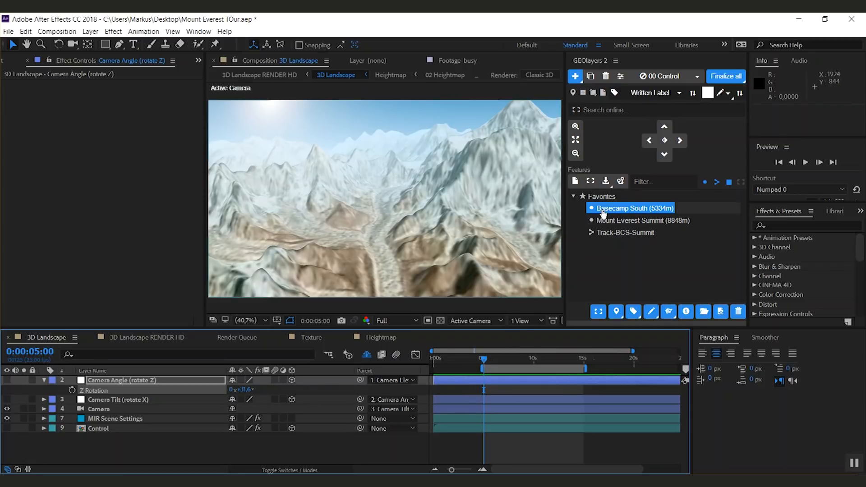
{"action": "left_click", "coordinate": [666, 147]}
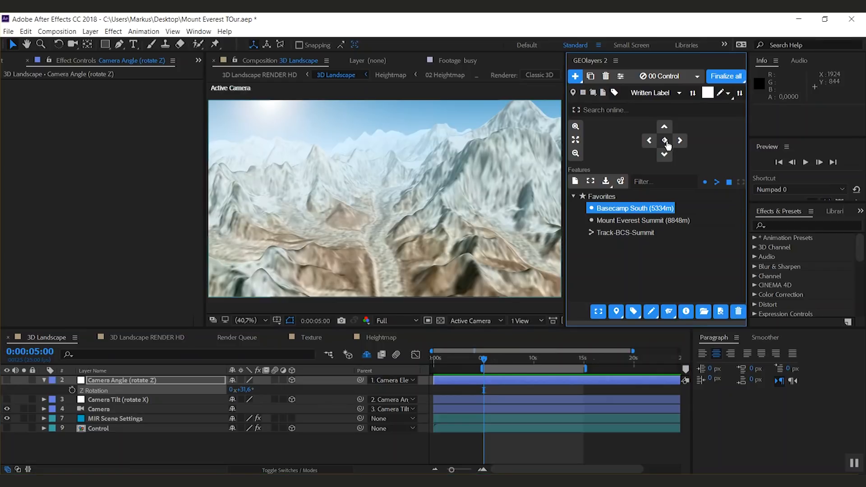
{"action": "left_click", "coordinate": [117, 429]}
{"action": "key", "text": "u"}
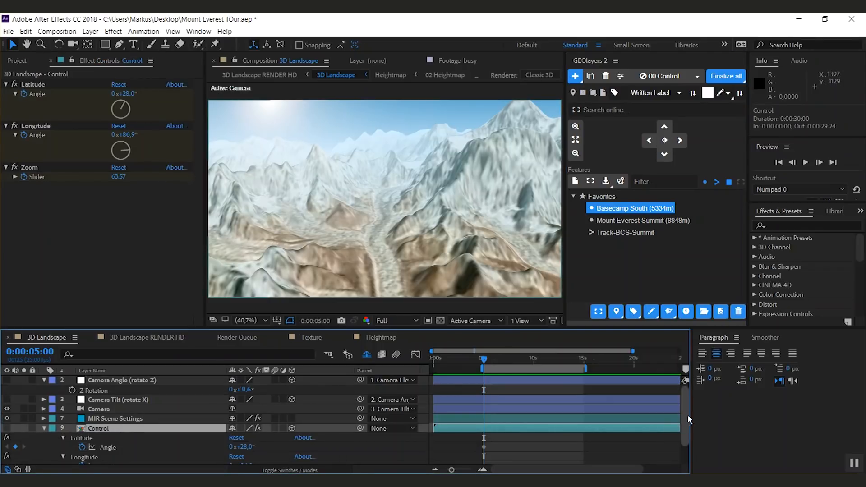
{"action": "scroll", "coordinate": [687, 415], "scroll_direction": "down", "scroll_amount": 2}
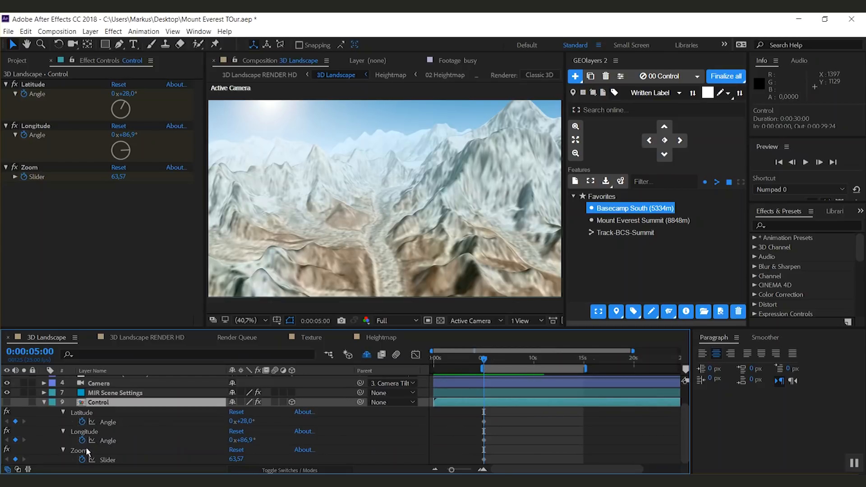
{"action": "left_click_drag", "start_coordinate": [485, 361], "coordinate": [582, 372]}
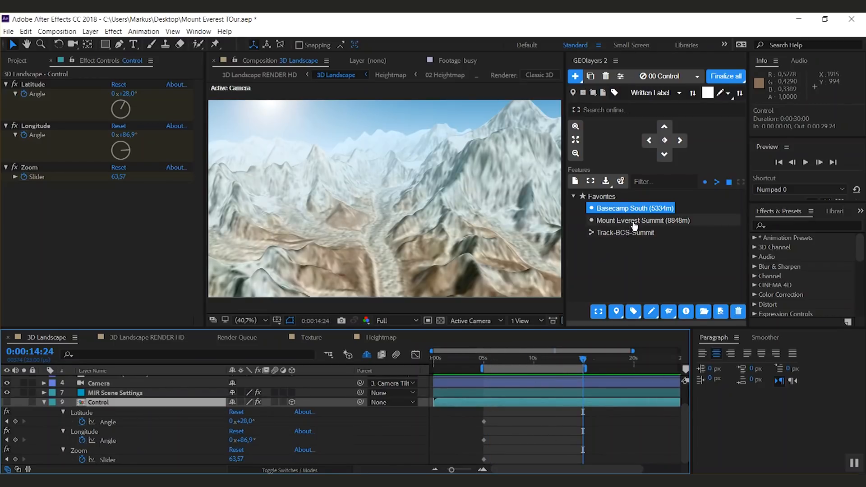
{"action": "left_click", "coordinate": [616, 221]}
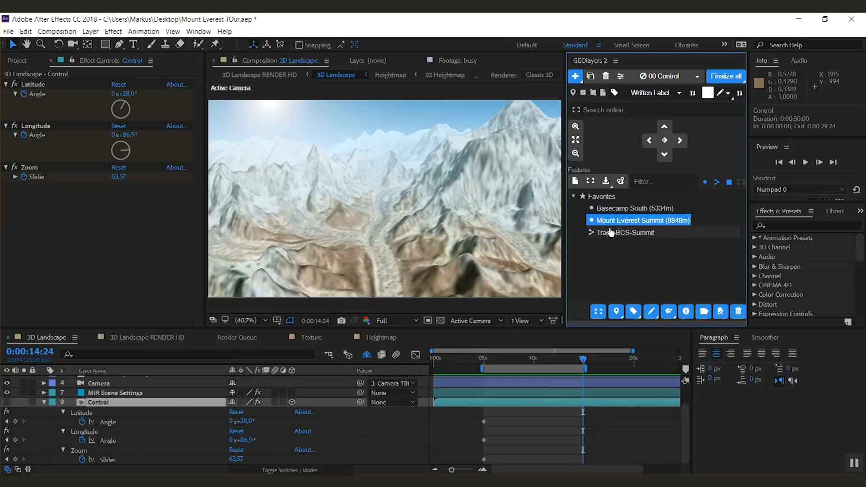
{"action": "left_click", "coordinate": [599, 312]}
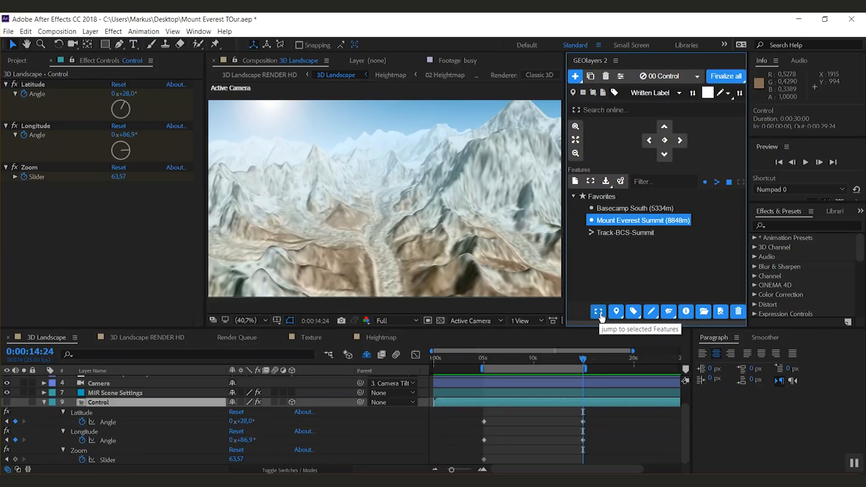
{"action": "left_click", "coordinate": [599, 313]}
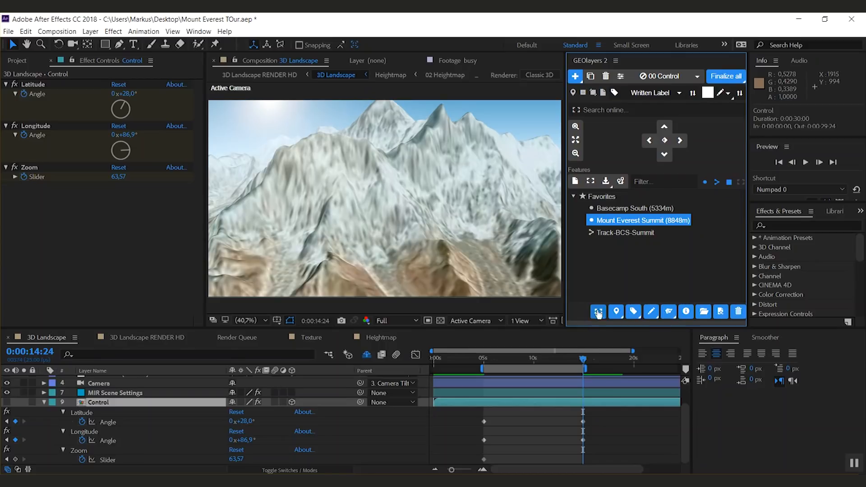
Step: Keyframe Camera Elevation at 500 at 0:00:05:00 and raise it to 785 at 0:00:14:24
{"action": "left_click", "coordinate": [126, 394]}
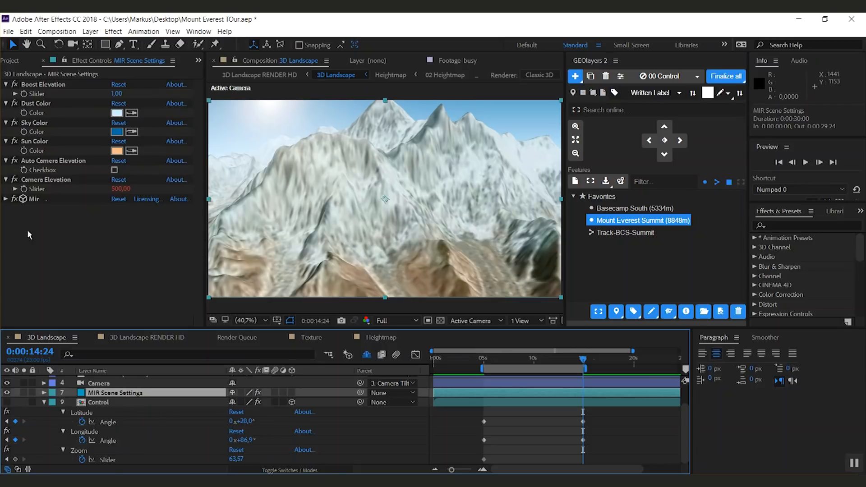
{"action": "left_click", "coordinate": [23, 190]}
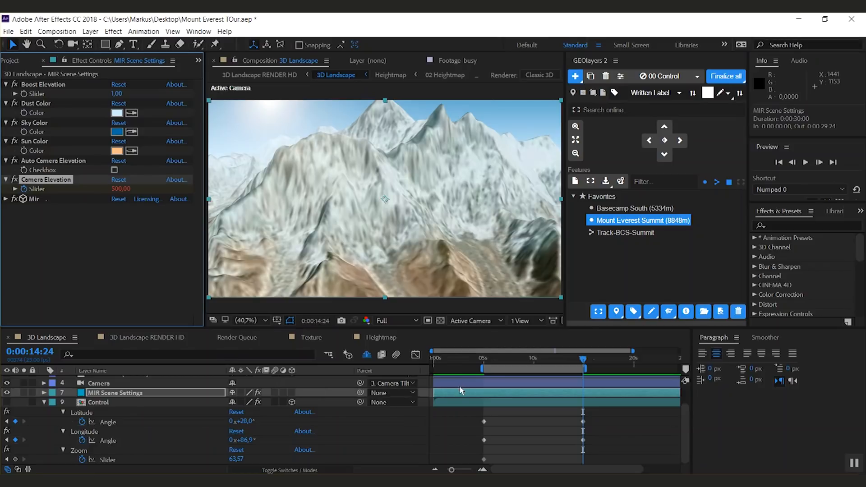
{"action": "key", "text": "u"}
{"action": "left_click_drag", "start_coordinate": [582, 361], "coordinate": [483, 359]}
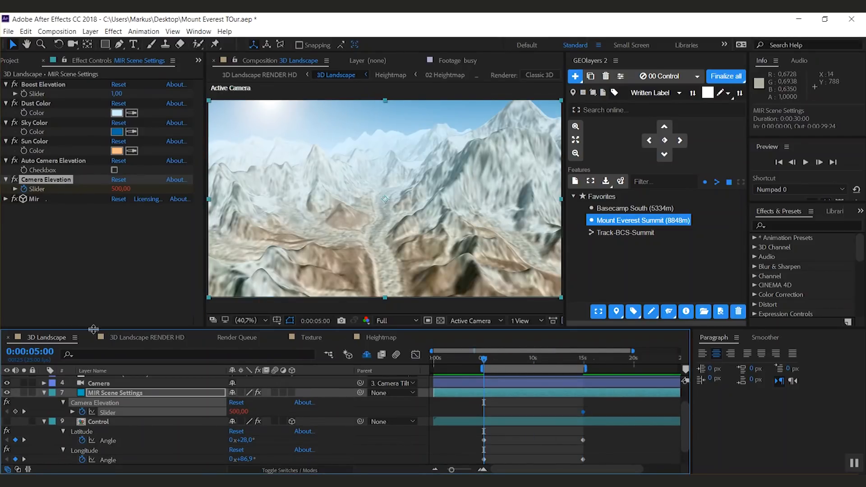
{"action": "left_click", "coordinate": [16, 411]}
{"action": "key", "text": "k"}
{"action": "left_click_drag", "start_coordinate": [121, 189], "coordinate": [219, 239]}
{"action": "left_click_drag", "start_coordinate": [116, 192], "coordinate": [153, 265]}
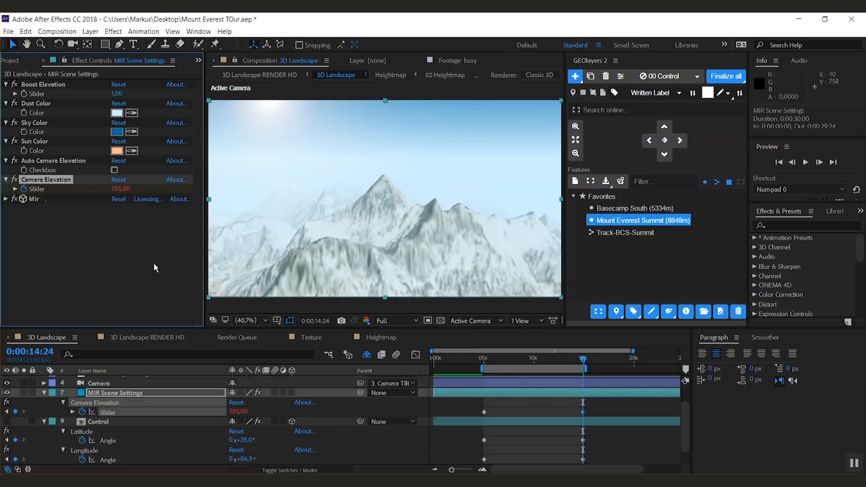
Step: Zoom the map in on the summit and apply Easy Ease to all selected keyframes
{"action": "left_click", "coordinate": [576, 126]}
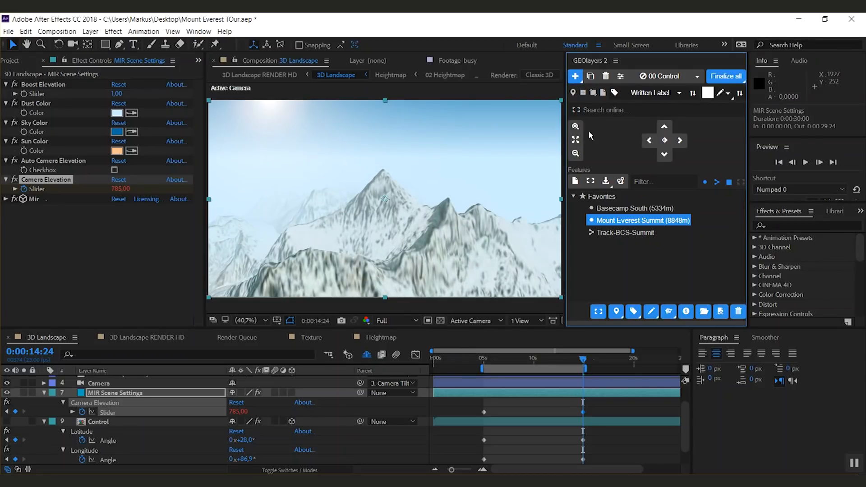
{"action": "left_click", "coordinate": [582, 130]}
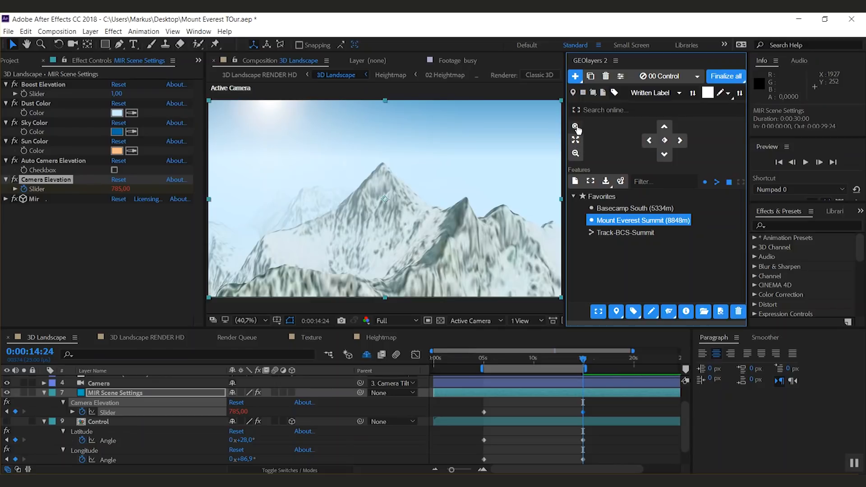
{"action": "left_click", "coordinate": [577, 129]}
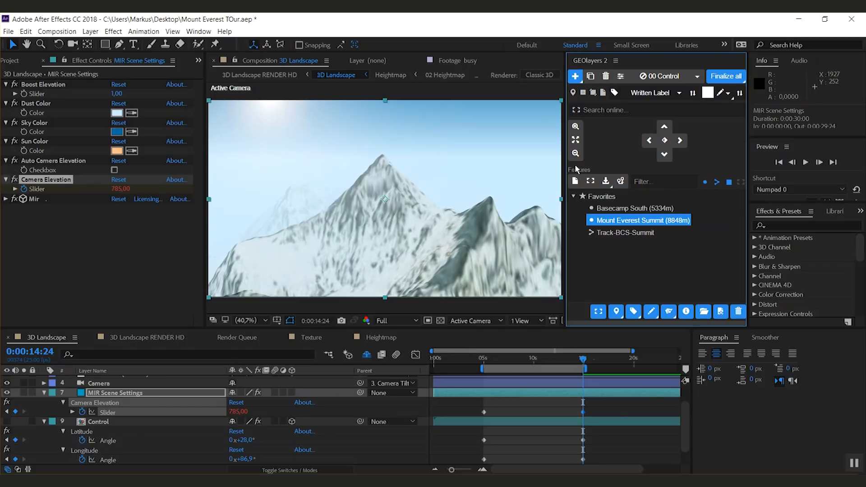
{"action": "left_click_drag", "start_coordinate": [601, 409], "coordinate": [470, 466]}
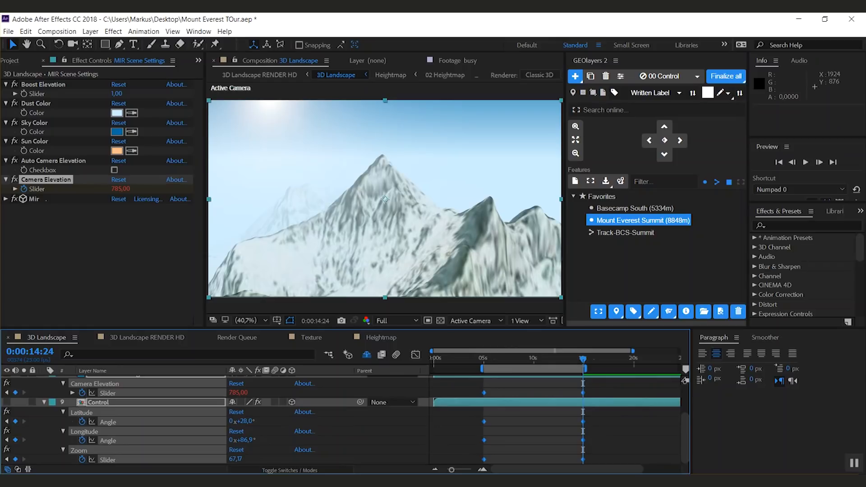
{"action": "key", "text": "F9"}
Step: Play back the camera flight from 0:00:05:00 to review the animation
{"action": "left_click", "coordinate": [484, 360]}
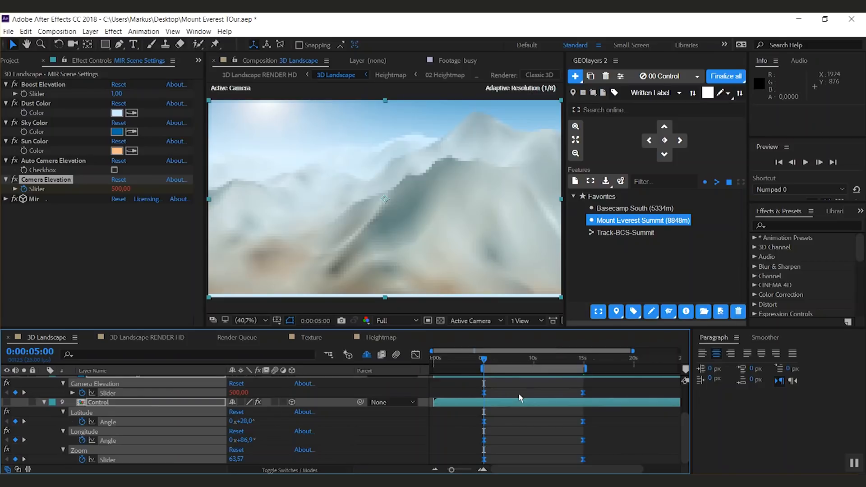
{"action": "key", "text": "space"}
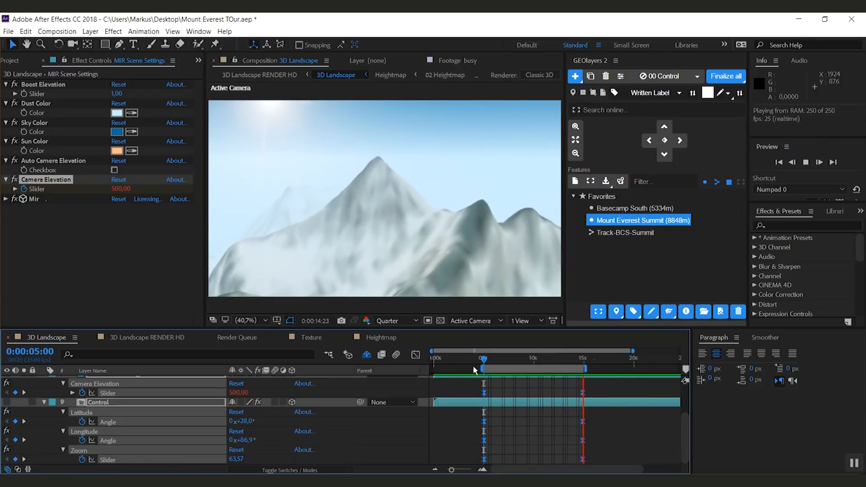
{"action": "key", "text": "space"}
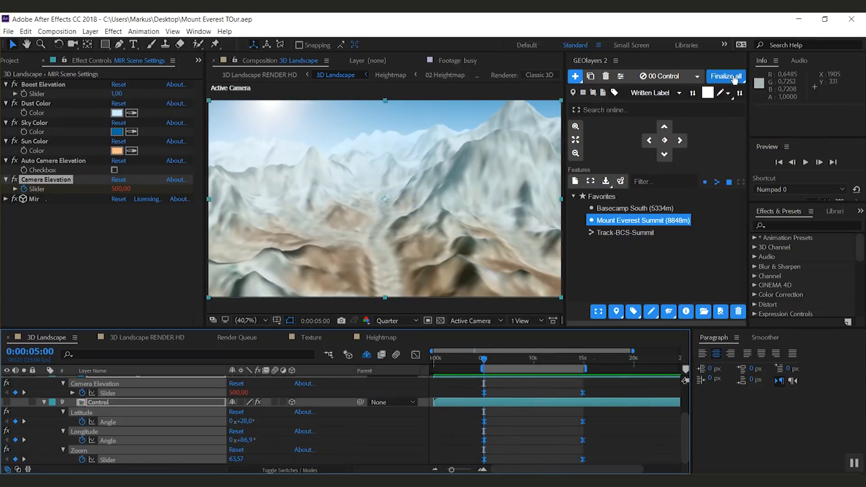
Step: Finalize all GEOlayers maps and confirm the finalization
{"action": "left_click", "coordinate": [698, 78]}
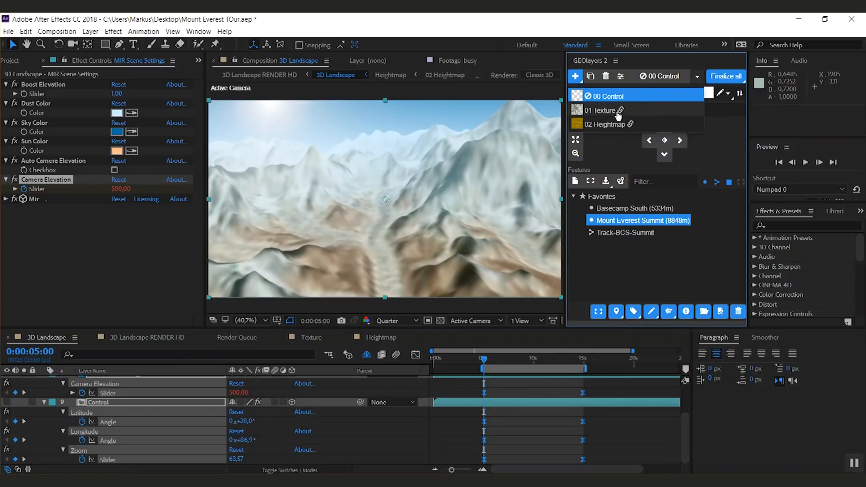
{"action": "left_click", "coordinate": [697, 78]}
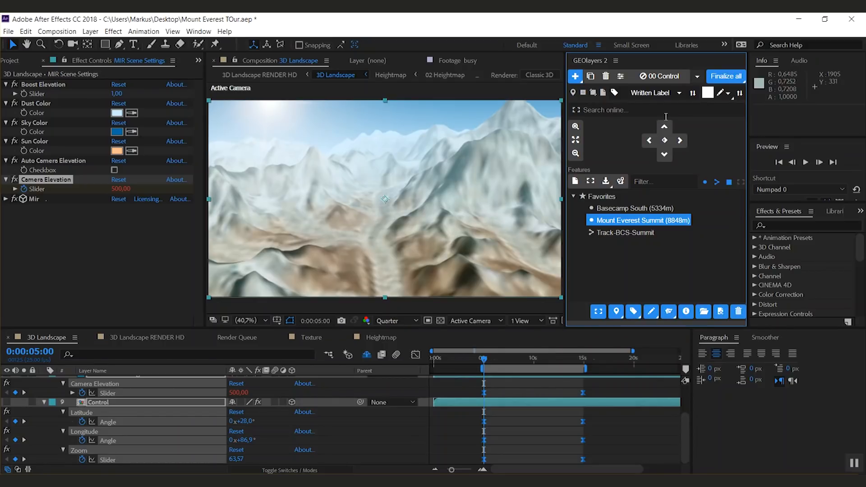
{"action": "left_click", "coordinate": [735, 78]}
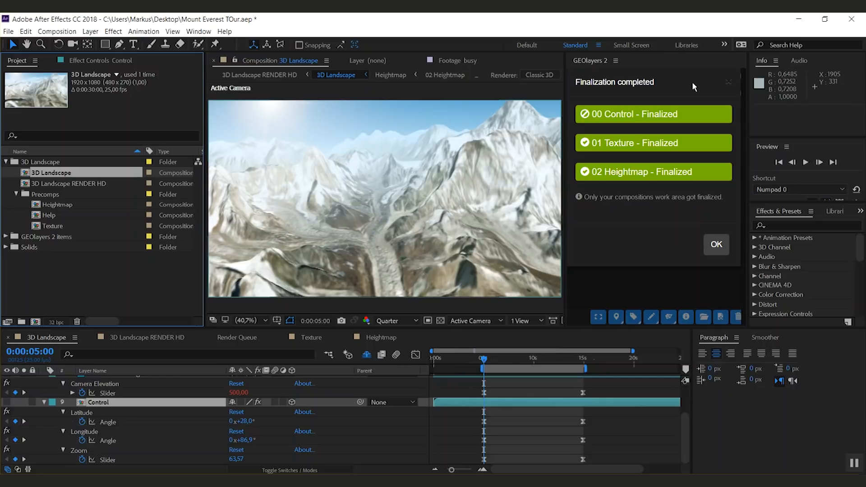
{"action": "left_click", "coordinate": [716, 244]}
Step: Select the Track-BCS-Summit favorite and switch the GEOlayers target map to 01 Texture
{"action": "left_click", "coordinate": [311, 338]}
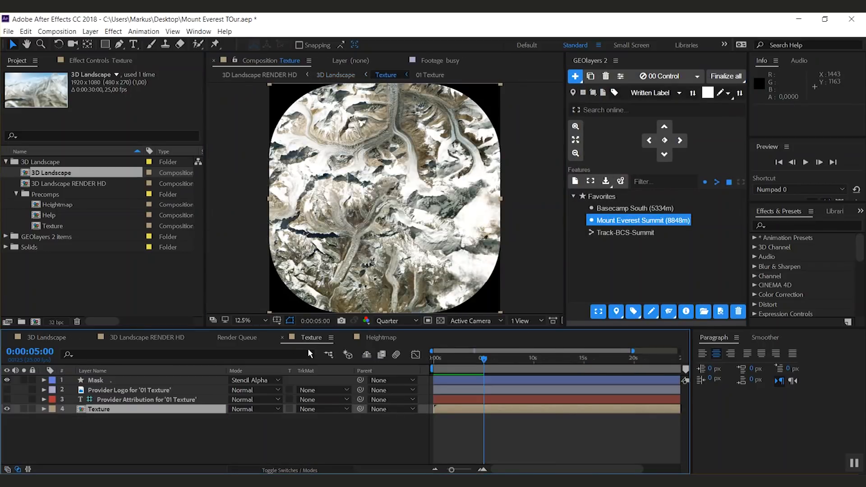
{"action": "key", "text": "period"}
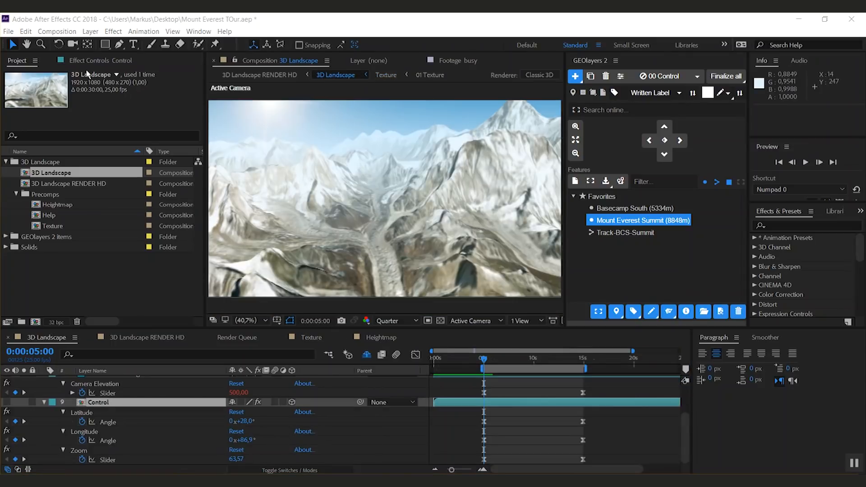
{"action": "left_click", "coordinate": [617, 238]}
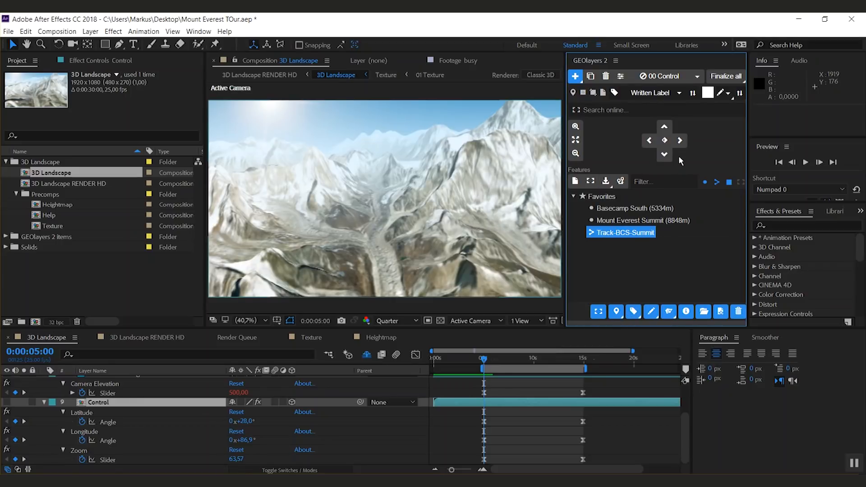
{"action": "left_click", "coordinate": [696, 77]}
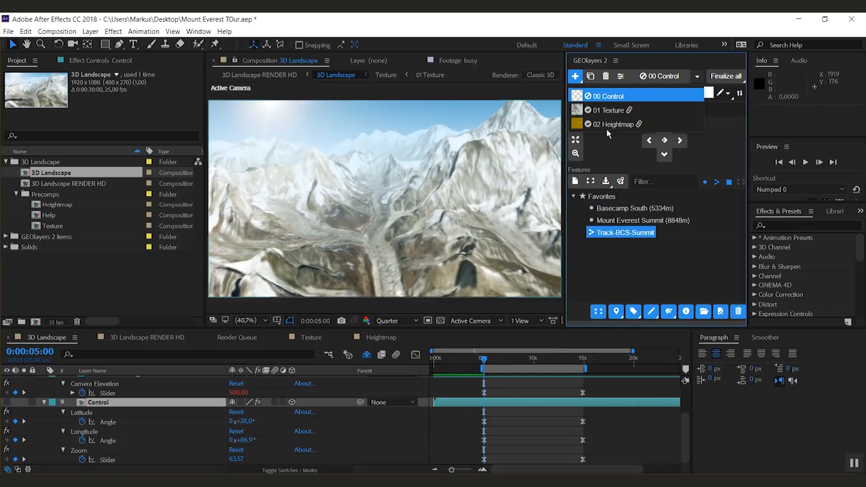
{"action": "left_click", "coordinate": [698, 77]}
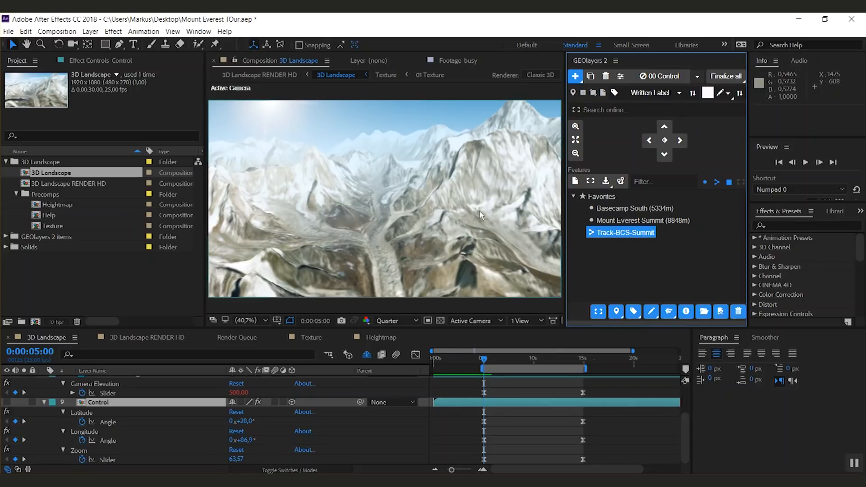
{"action": "left_click", "coordinate": [698, 77]}
{"action": "left_click", "coordinate": [609, 111]}
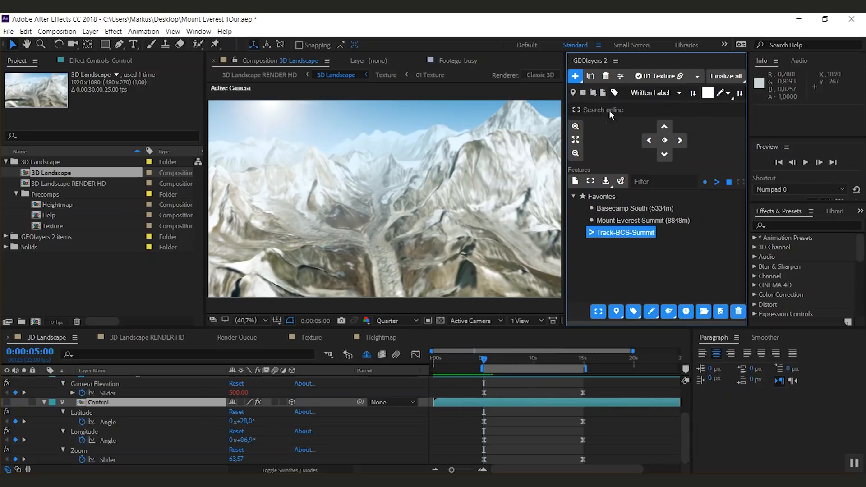
Step: In the Texture comp, set the feature style color to red and draw the Track-BCS-Summit route as a shape layer
{"action": "left_click", "coordinate": [664, 78]}
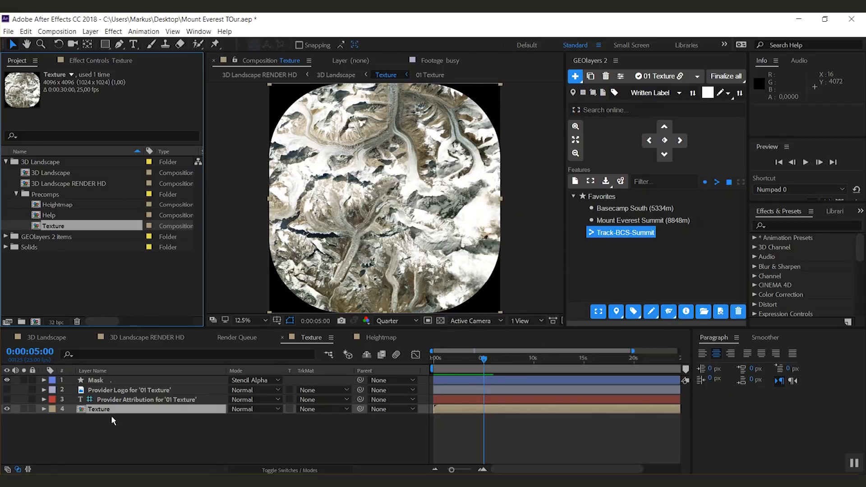
{"action": "left_click", "coordinate": [707, 93]}
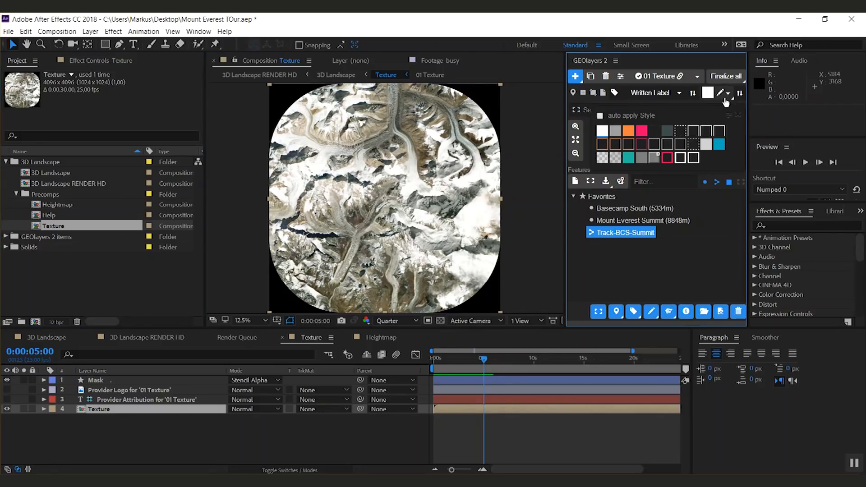
{"action": "left_click", "coordinate": [643, 152]}
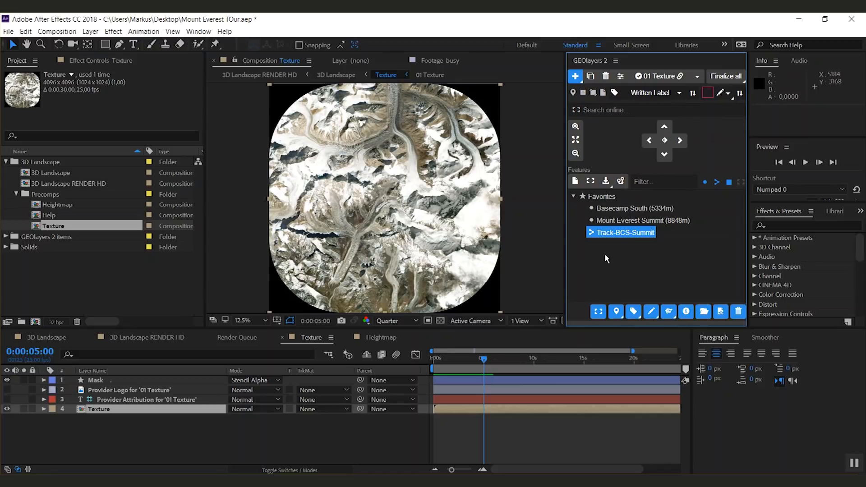
{"action": "left_click", "coordinate": [652, 312]}
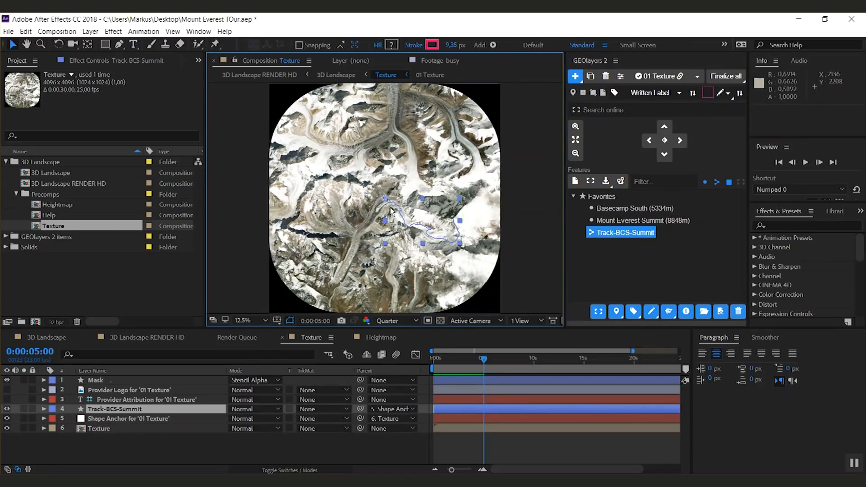
Step: Widen the Track-BCS-Summit route's stroke to about 18.7
{"action": "scroll", "coordinate": [389, 204], "scroll_direction": "up", "scroll_amount": 2}
{"action": "key", "text": "space"}
{"action": "left_click_drag", "start_coordinate": [467, 253], "coordinate": [307, 165]}
{"action": "scroll", "coordinate": [397, 180], "scroll_direction": "down", "scroll_amount": 1}
{"action": "left_click_drag", "start_coordinate": [451, 45], "coordinate": [453, 66]}
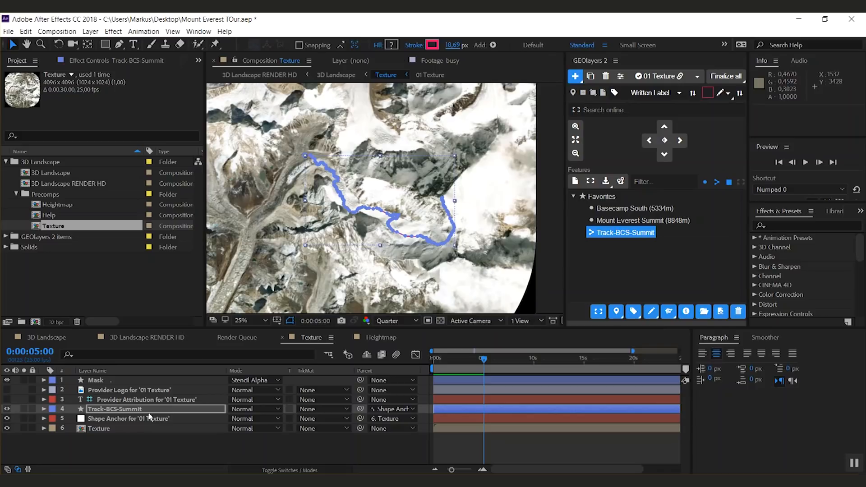
{"action": "left_click", "coordinate": [144, 448]}
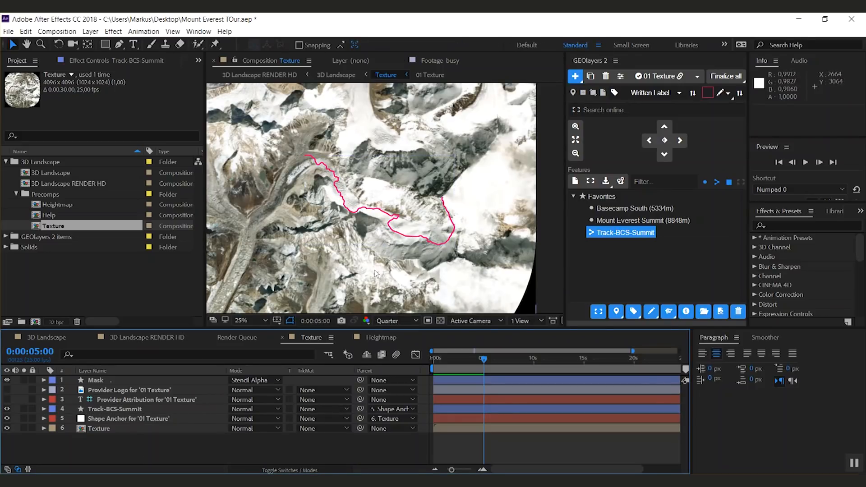
Step: Return to the 3D Landscape comp and scrub through the timeline to review the route on the terrain
{"action": "left_click", "coordinate": [46, 338]}
{"action": "left_click_drag", "start_coordinate": [483, 358], "coordinate": [567, 381]}
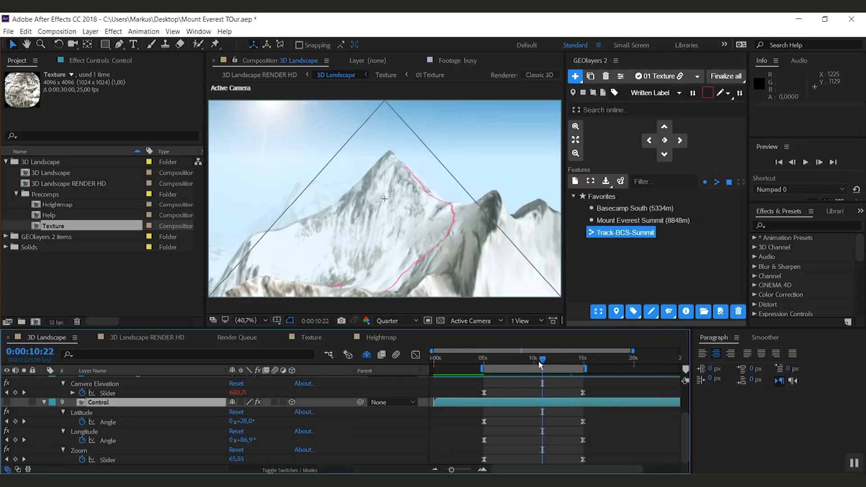
{"action": "left_click", "coordinate": [541, 363]}
{"action": "left_click", "coordinate": [530, 361]}
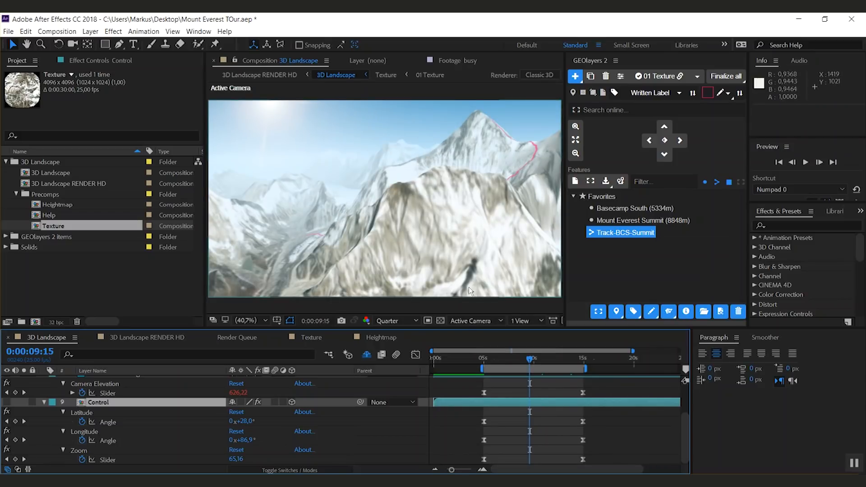
{"action": "scroll", "coordinate": [684, 442], "scroll_direction": "up", "scroll_amount": 5}
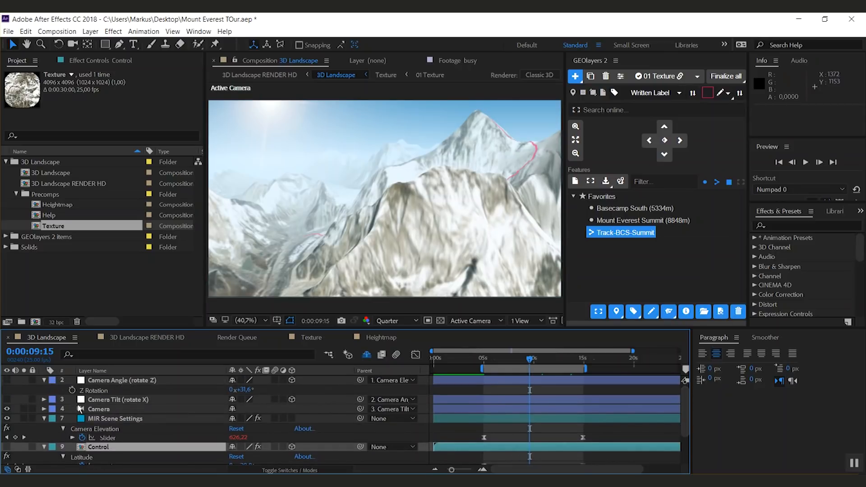
{"action": "left_click", "coordinate": [110, 400]}
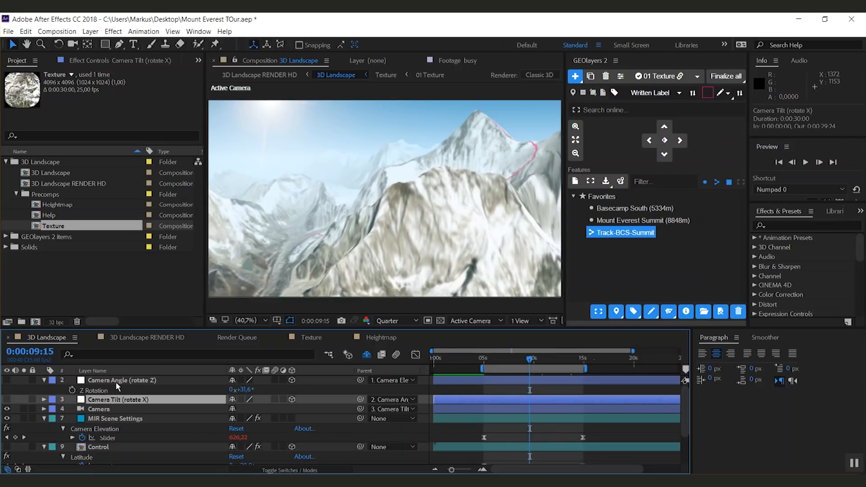
{"action": "left_click_drag", "start_coordinate": [246, 389], "coordinate": [259, 391]}
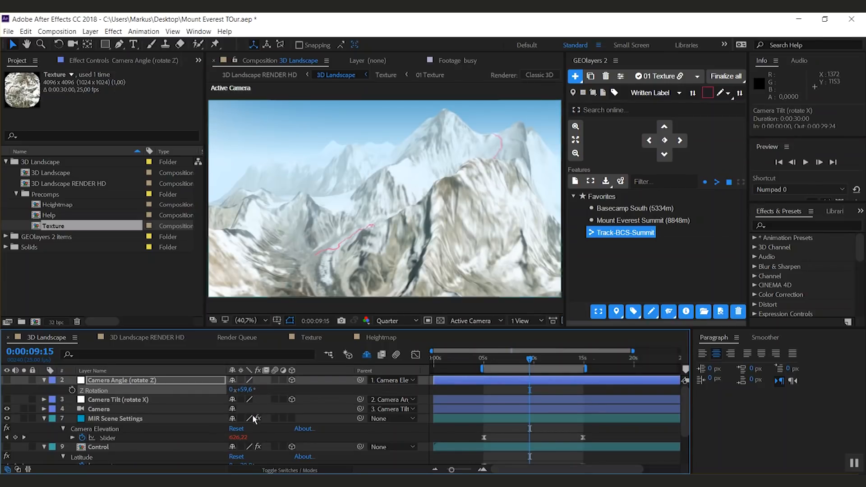
{"action": "key", "text": "ctrl+z"}
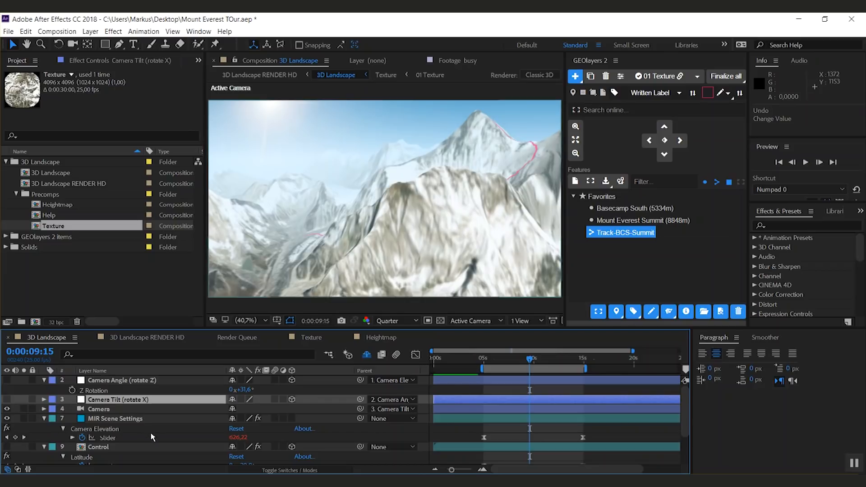
Step: Set the Camera Tilt layer's X Rotation to 70°
{"action": "key", "text": "r"}
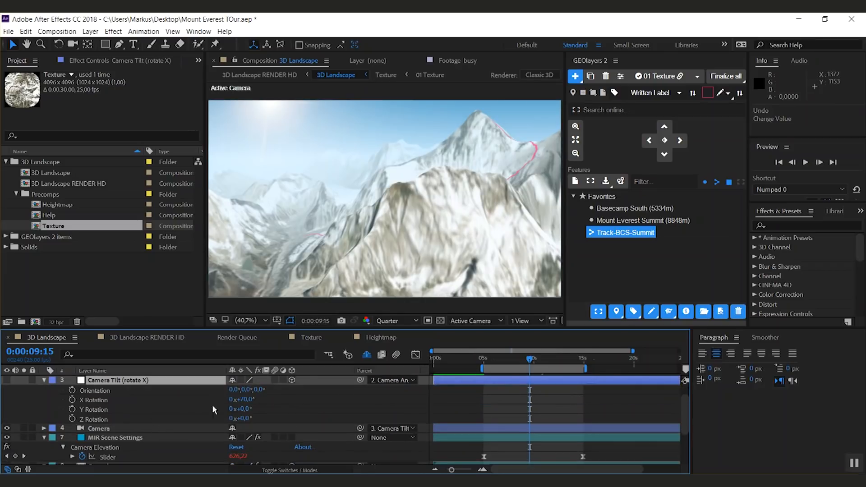
{"action": "left_click_drag", "start_coordinate": [683, 415], "coordinate": [686, 404]}
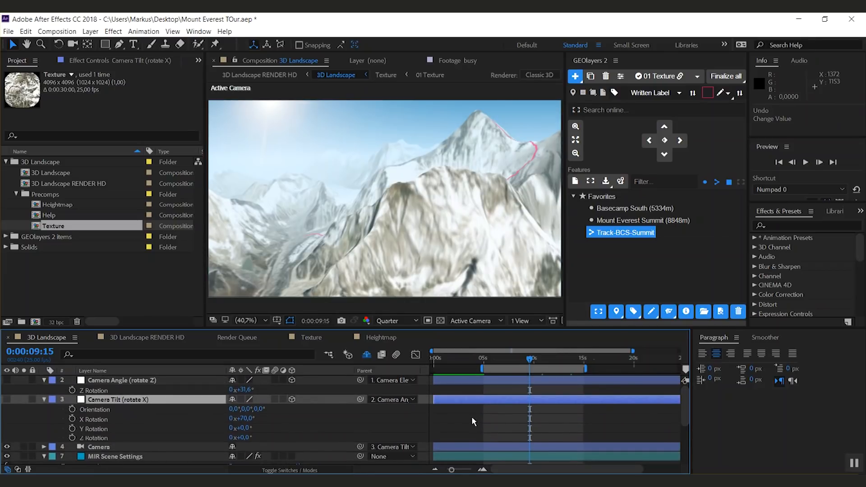
{"action": "left_click_drag", "start_coordinate": [243, 418], "coordinate": [170, 425]}
{"action": "left_click_drag", "start_coordinate": [270, 418], "coordinate": [292, 418]}
{"action": "left_click", "coordinate": [244, 418]}
{"action": "type", "text": "70"}
{"action": "key", "text": "Return"}
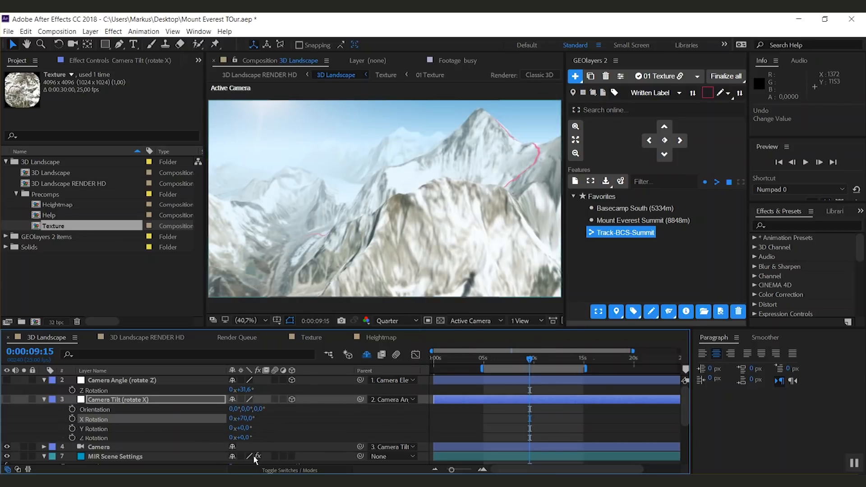
Step: At 0:00:05:00, set the Camera Angle layer's Z Rotation to 50°
{"action": "left_click_drag", "start_coordinate": [249, 390], "coordinate": [477, 378]}
{"action": "left_click", "coordinate": [483, 359]}
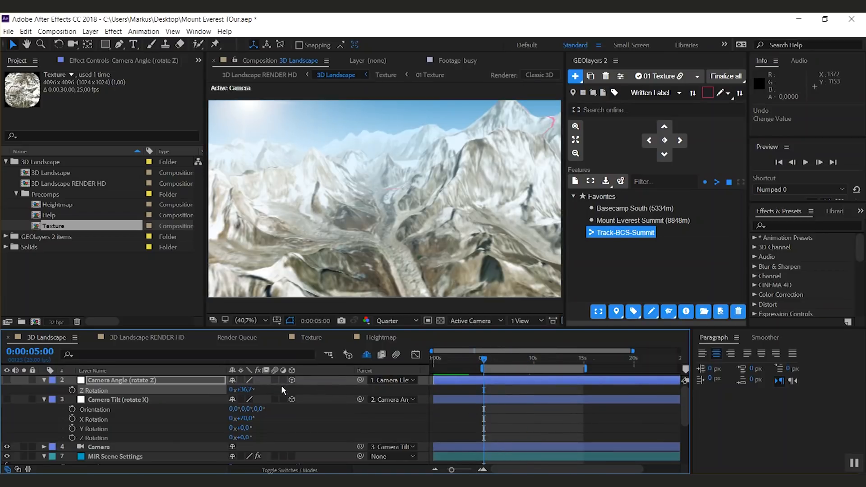
{"action": "left_click_drag", "start_coordinate": [229, 391], "coordinate": [314, 384]}
{"action": "left_click", "coordinate": [243, 389]}
{"action": "type", "text": "50"}
{"action": "key", "text": "Return"}
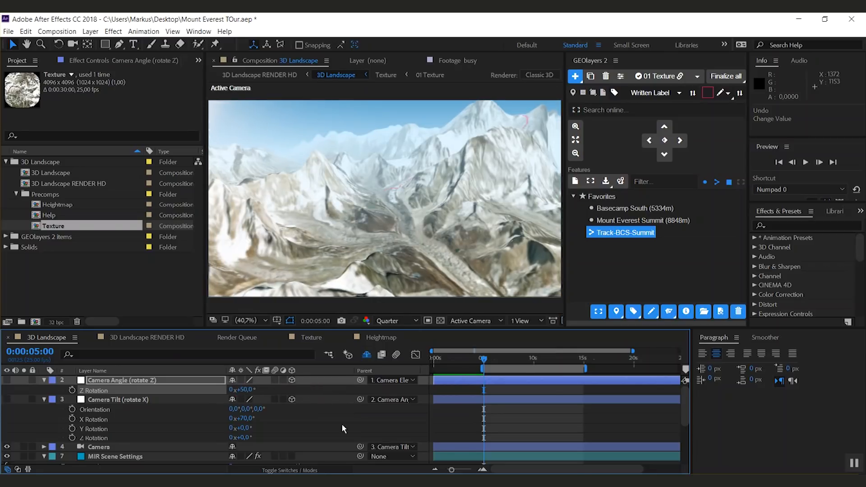
Step: Add keyframes for Z Rotation and X Rotation at 0:00:05:00 and show all keyframed properties of the camera layers
{"action": "left_click", "coordinate": [72, 390]}
{"action": "left_click", "coordinate": [71, 419]}
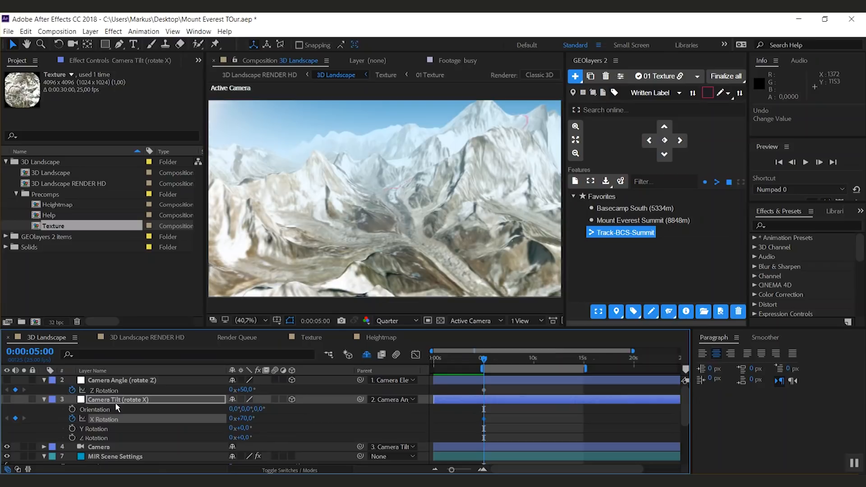
{"action": "left_click", "coordinate": [110, 458]}
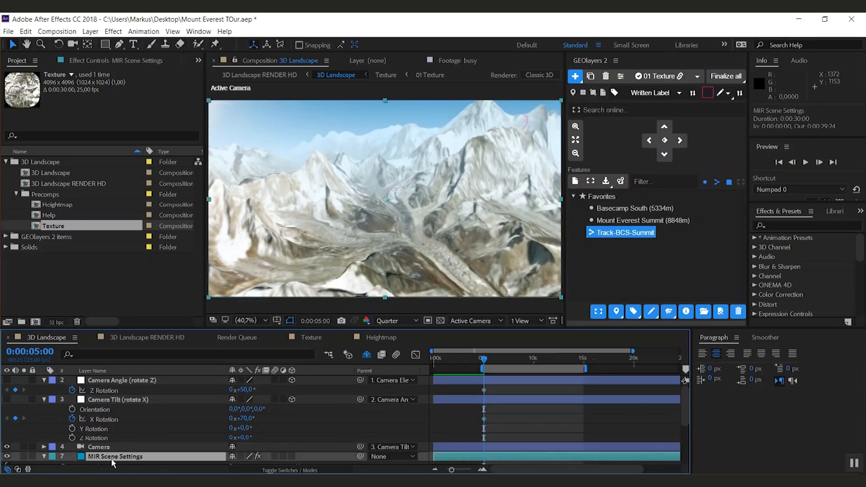
{"action": "key", "text": "u"}
{"action": "left_click_drag", "start_coordinate": [686, 414], "coordinate": [683, 427]}
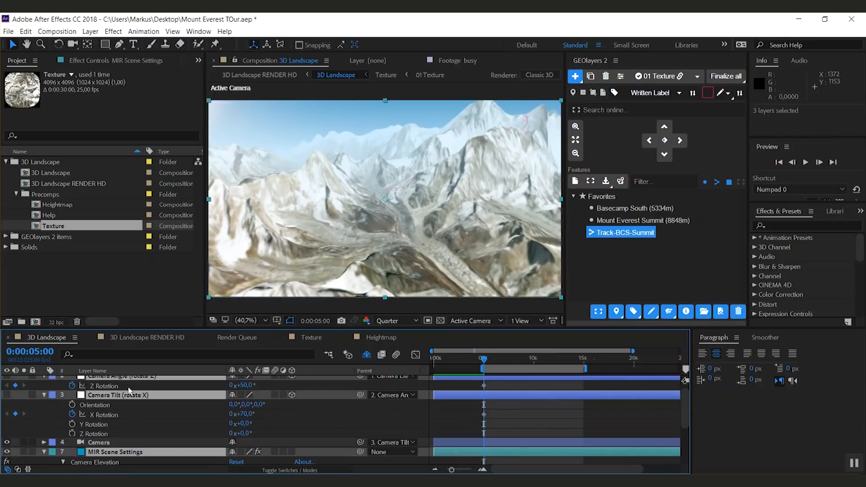
{"action": "key", "text": "u"}
{"action": "key", "text": "u"}
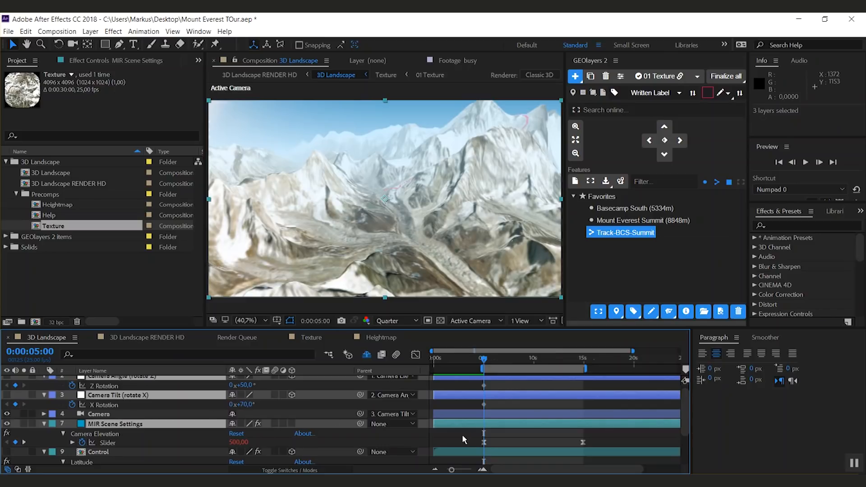
Step: At 0:00:10:00, set the Camera Angle Z Rotation to 106°
{"action": "left_click_drag", "start_coordinate": [492, 365], "coordinate": [533, 366]}
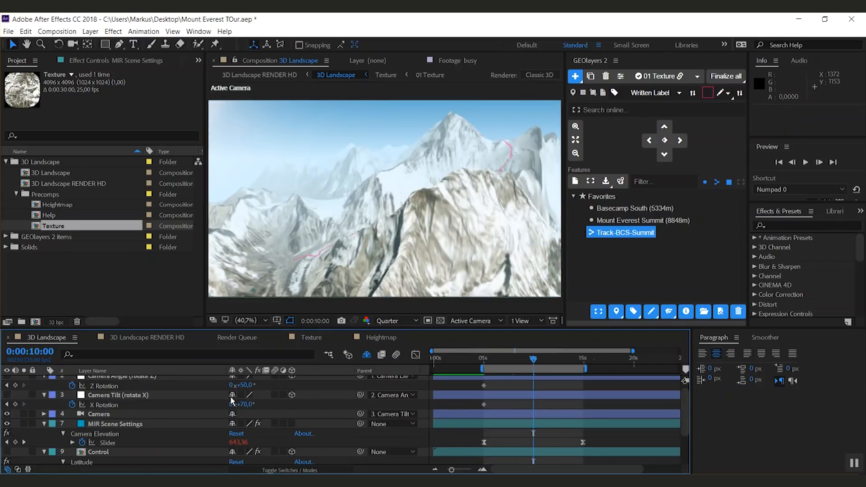
{"action": "left_click_drag", "start_coordinate": [244, 386], "coordinate": [274, 391]}
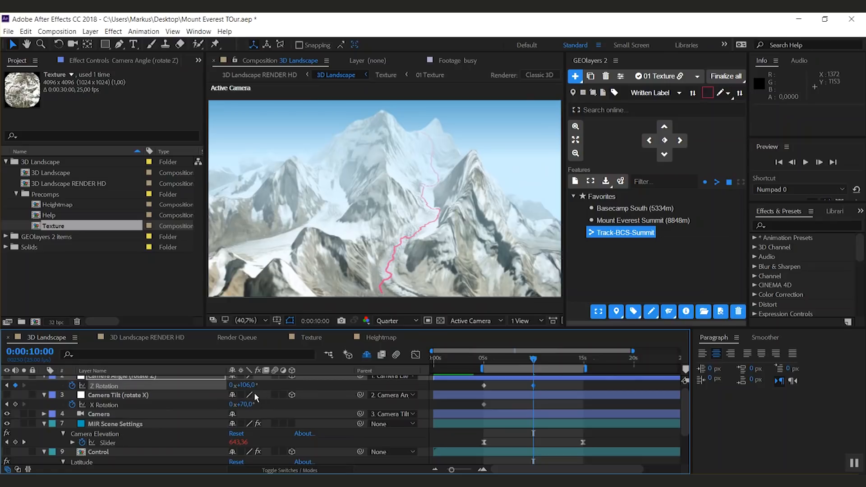
Step: At 0:00:14:24, set the Camera Angle Z Rotation to -24° and the Camera Tilt X Rotation to 50°
{"action": "left_click_drag", "start_coordinate": [534, 359], "coordinate": [583, 369]}
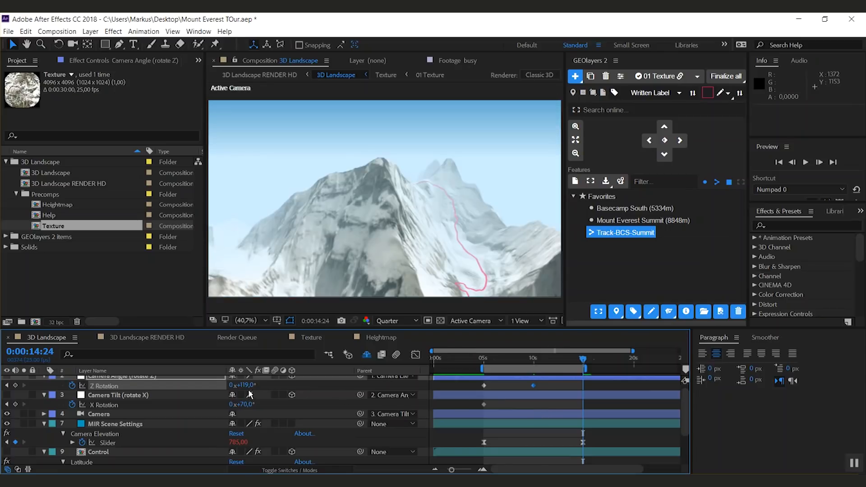
{"action": "left_click_drag", "start_coordinate": [237, 386], "coordinate": [184, 407]}
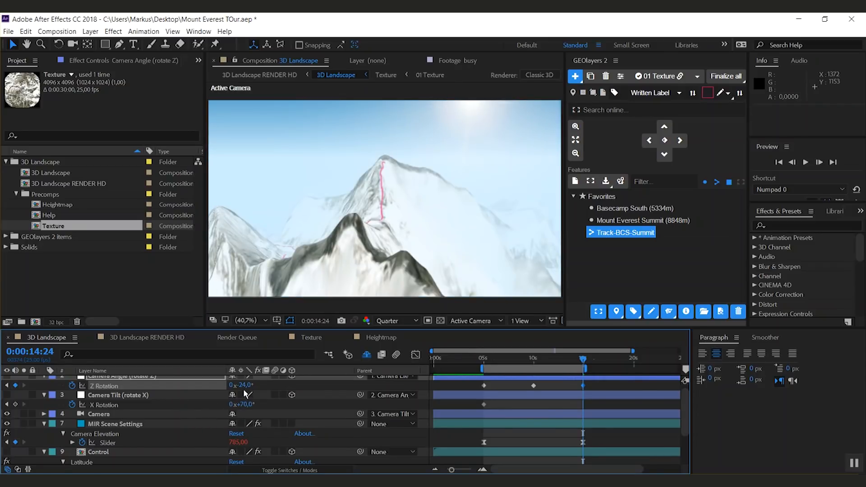
{"action": "left_click_drag", "start_coordinate": [247, 404], "coordinate": [146, 415]}
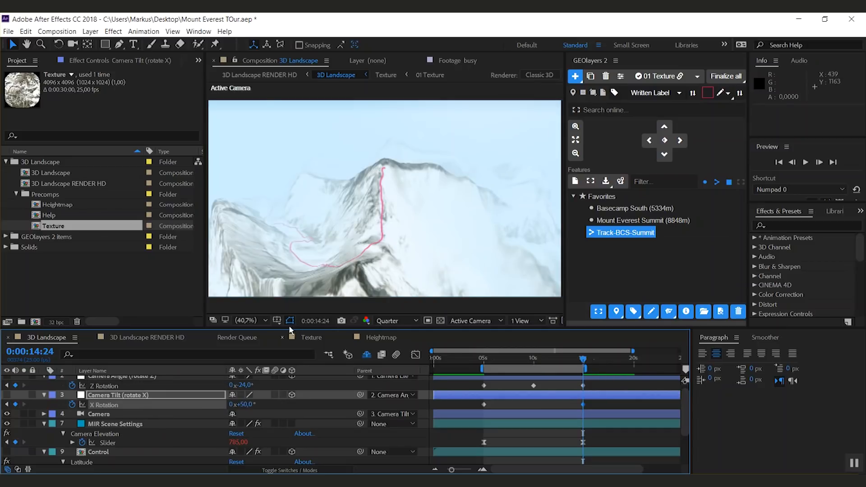
Step: Adjust Camera Angle Z Rotation keyframes: -29.4° at 0:00:14:24, -39.7° at 0:00:17:23 and 42.7° at 0:00:01:17
{"action": "left_click_drag", "start_coordinate": [242, 385], "coordinate": [213, 386]}
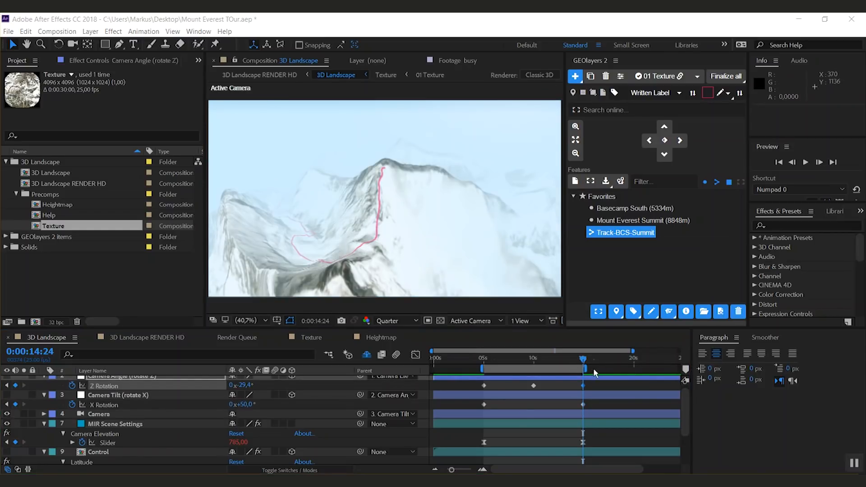
{"action": "left_click_drag", "start_coordinate": [597, 361], "coordinate": [613, 365]}
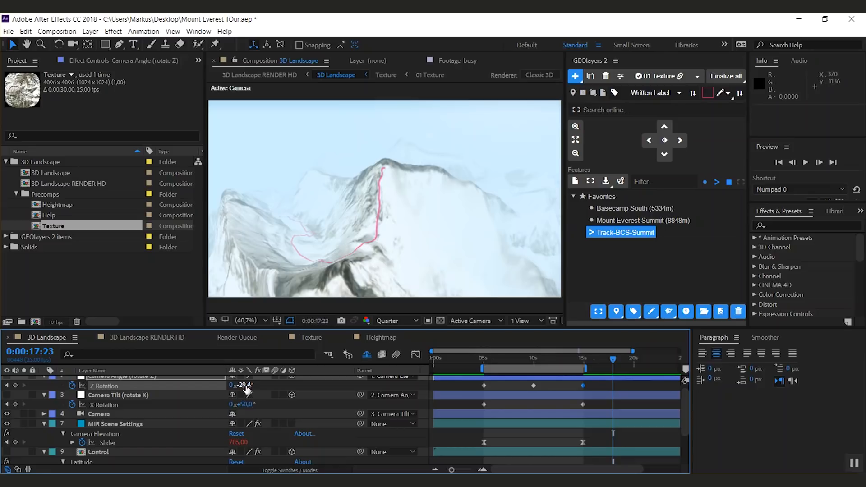
{"action": "left_click_drag", "start_coordinate": [246, 387], "coordinate": [192, 391]}
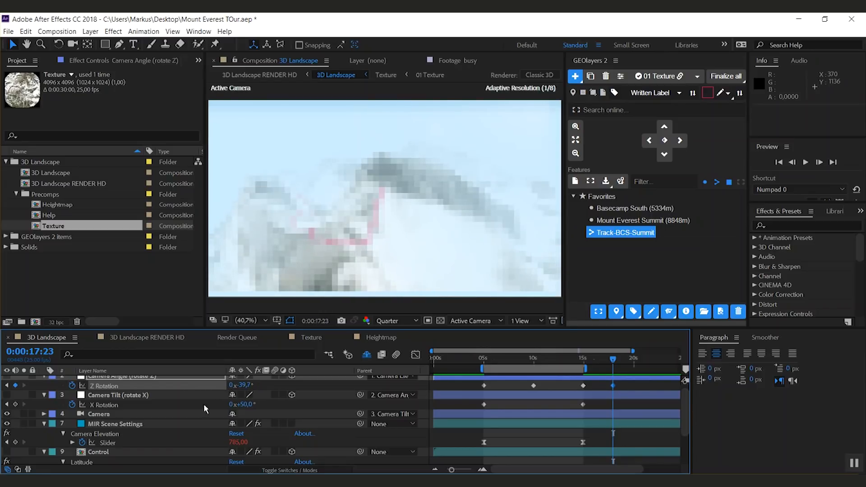
{"action": "left_click_drag", "start_coordinate": [451, 359], "coordinate": [451, 364]}
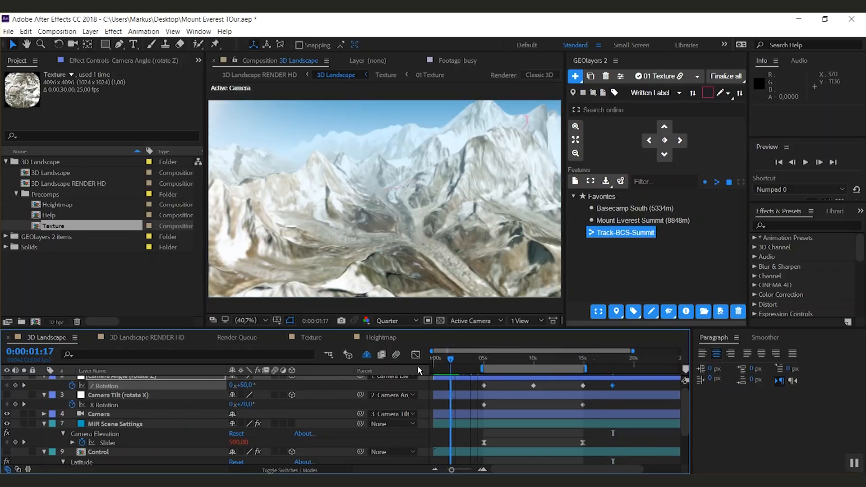
{"action": "left_click_drag", "start_coordinate": [243, 386], "coordinate": [205, 397]}
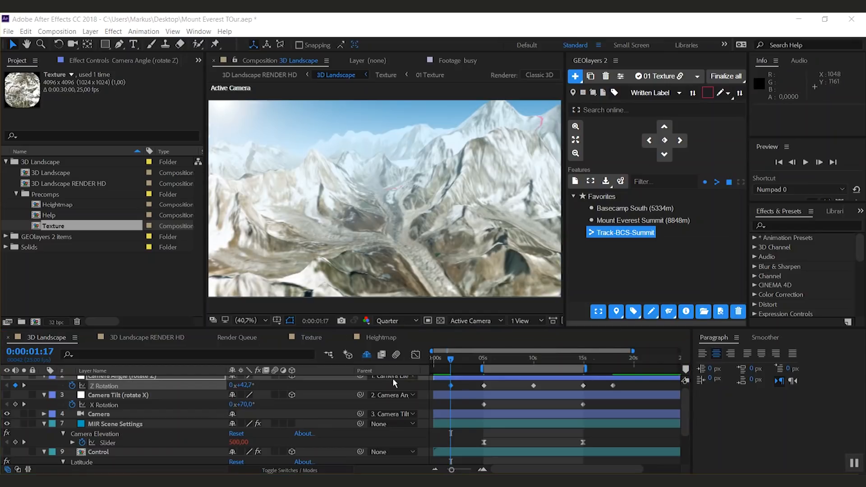
Step: In the Graph Editor, smooth the Z Rotation keyframes into Bezier curves and adjust the peak's handle
{"action": "left_click", "coordinate": [415, 355]}
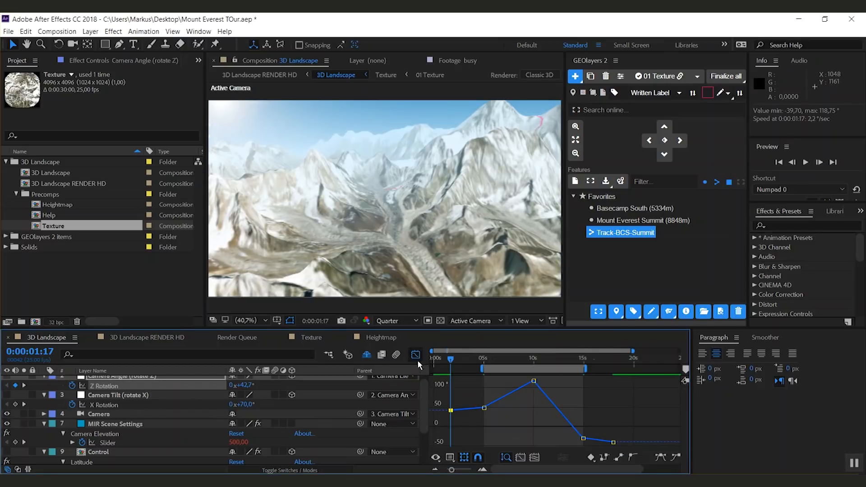
{"action": "left_click_drag", "start_coordinate": [451, 411], "coordinate": [466, 413]}
{"action": "left_click", "coordinate": [484, 409]}
{"action": "left_click", "coordinate": [534, 382], "text": "ctrl"}
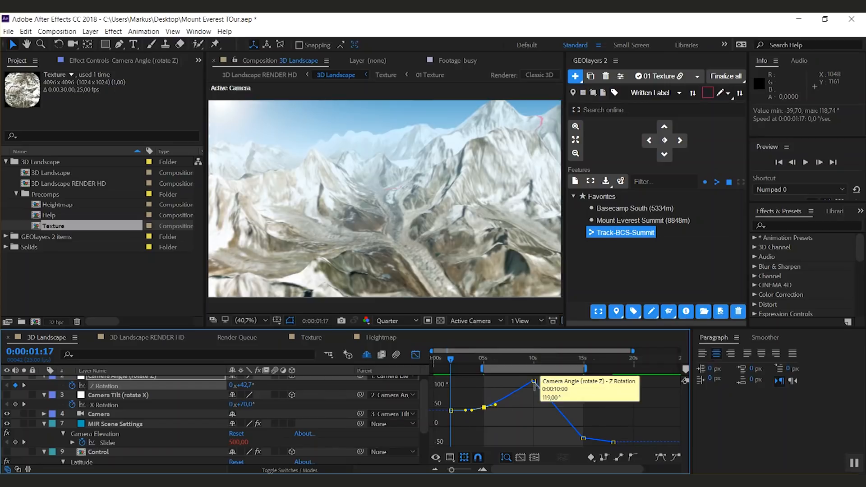
{"action": "left_click_drag", "start_coordinate": [550, 381], "coordinate": [549, 384]}
{"action": "left_click", "coordinate": [583, 439], "text": "ctrl"}
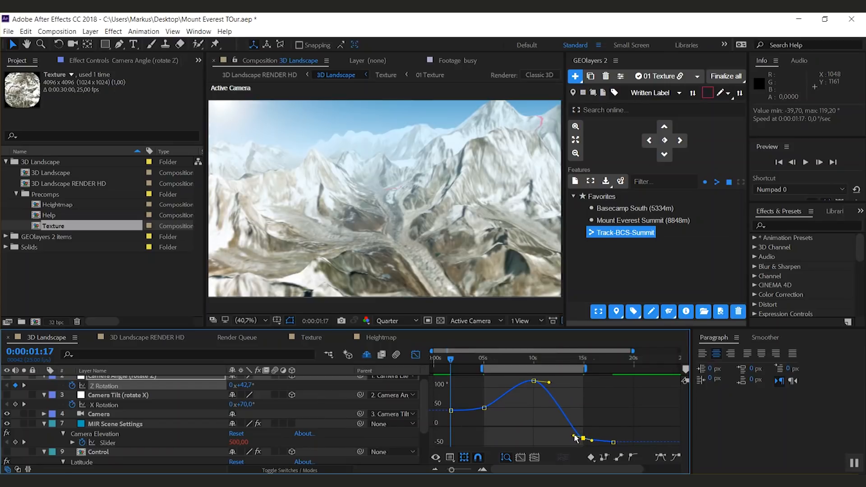
{"action": "left_click", "coordinate": [613, 443]}
Step: Ease the Camera Tilt X Rotation curve by extending both keyframe influence handles
{"action": "left_click", "coordinate": [113, 406]}
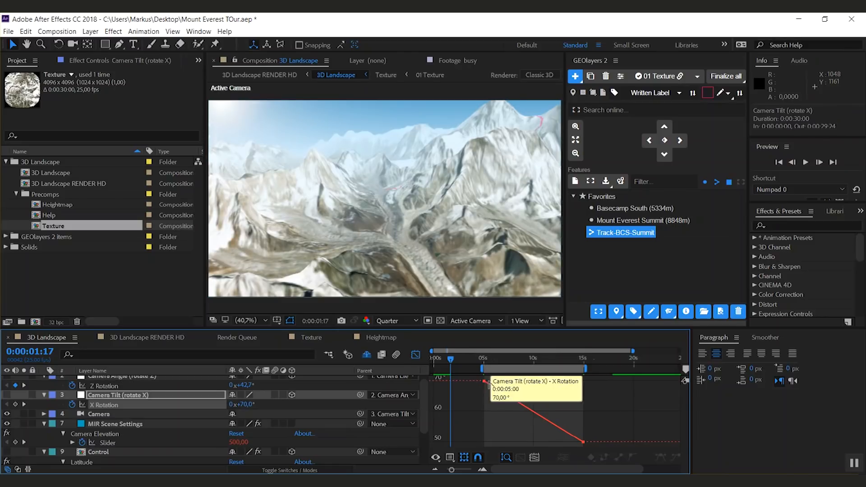
{"action": "left_click_drag", "start_coordinate": [484, 381], "coordinate": [520, 381]}
{"action": "left_click_drag", "start_coordinate": [583, 442], "coordinate": [522, 442]}
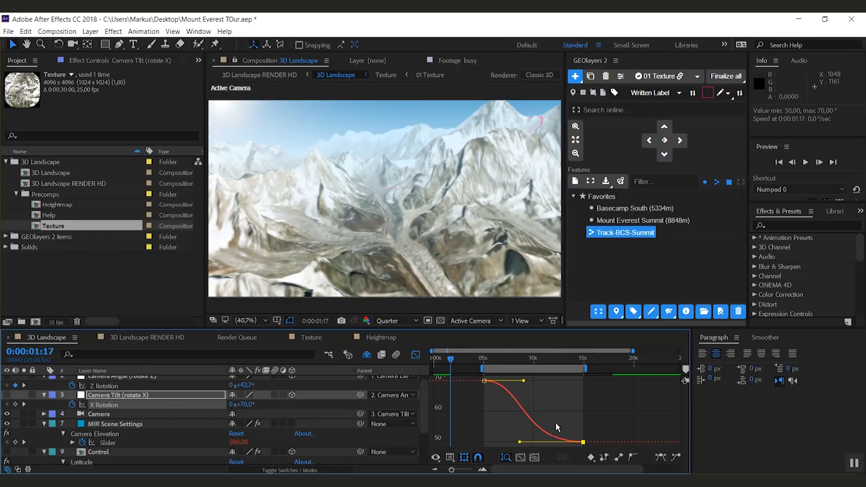
Step: Set the Camera layer's Z Position to -2200
{"action": "scroll", "coordinate": [107, 420], "scroll_direction": "up", "scroll_amount": 1}
{"action": "left_click", "coordinate": [104, 424]}
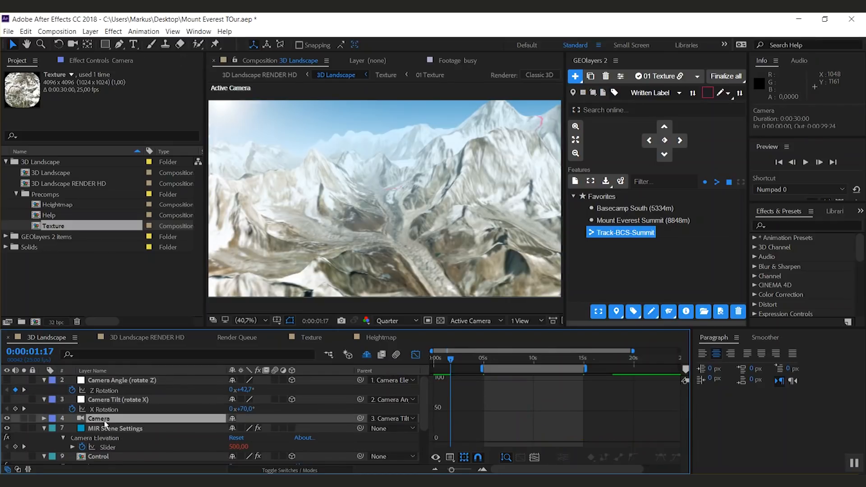
{"action": "key", "text": "p"}
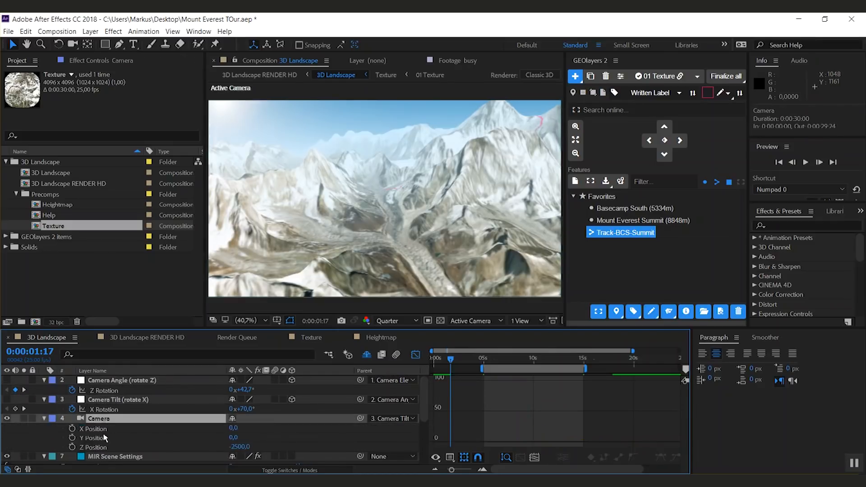
{"action": "left_click_drag", "start_coordinate": [239, 446], "coordinate": [462, 446]}
{"action": "left_click", "coordinate": [237, 448]}
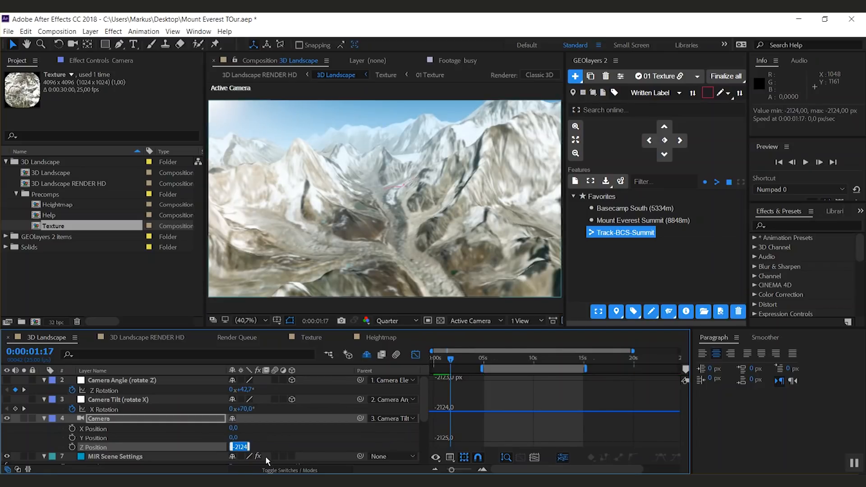
{"action": "type", "text": "2200"}
{"action": "key", "text": "Return"}
Step: Scrub through and preview the camera animation
{"action": "left_click_drag", "start_coordinate": [492, 359], "coordinate": [628, 380]}
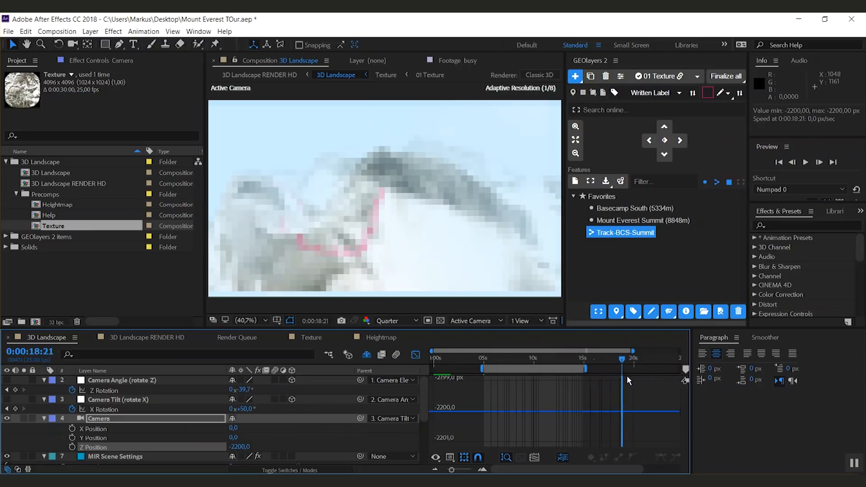
{"action": "key", "text": "KP_0"}
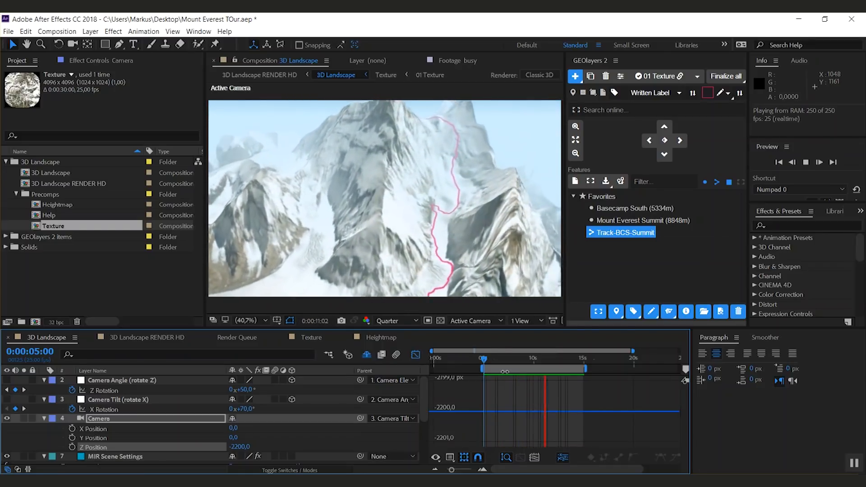
{"action": "key", "text": "space"}
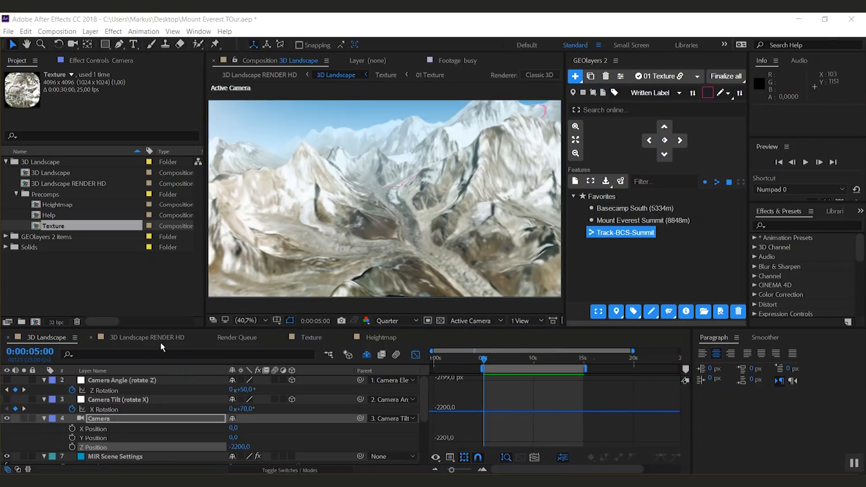
Step: Review the 3D Landscape RENDER HD composition at different zoom levels and times, then return to 3D Landscape
{"action": "left_click", "coordinate": [149, 338]}
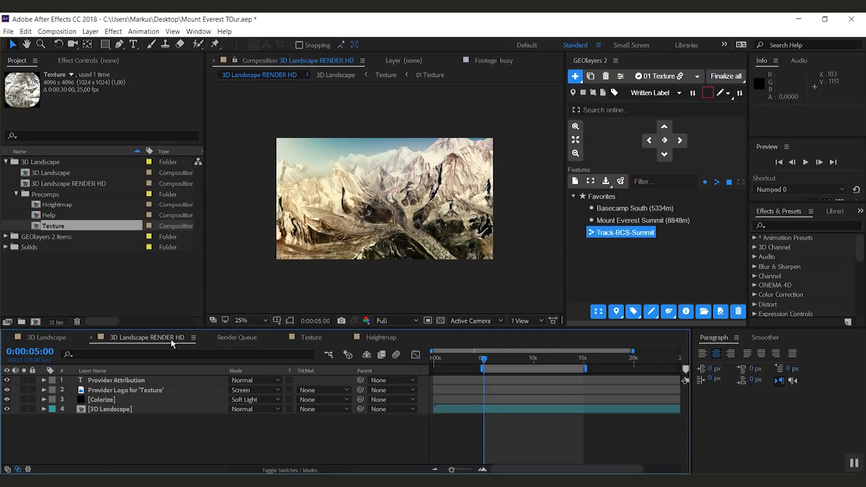
{"action": "key", "text": "slash"}
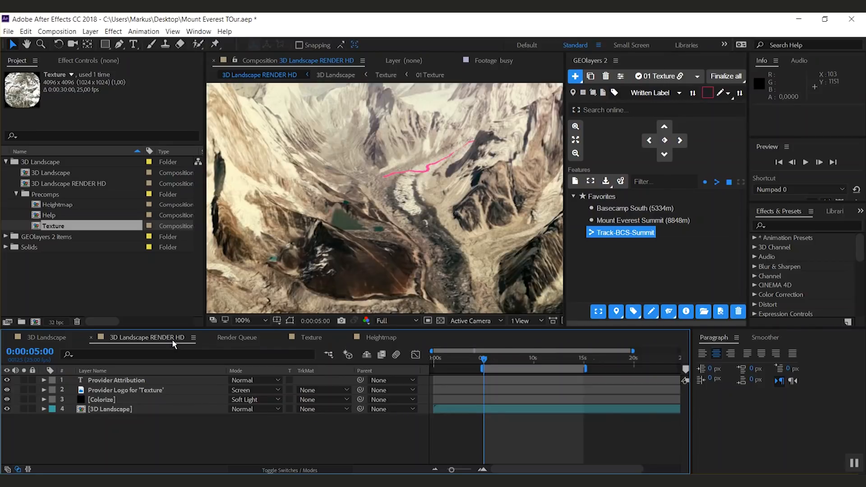
{"action": "key", "text": "comma"}
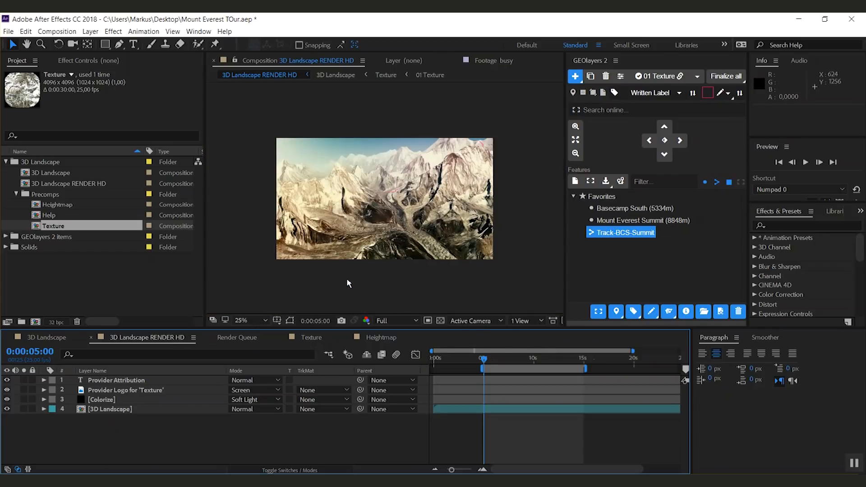
{"action": "left_click", "coordinate": [580, 360]}
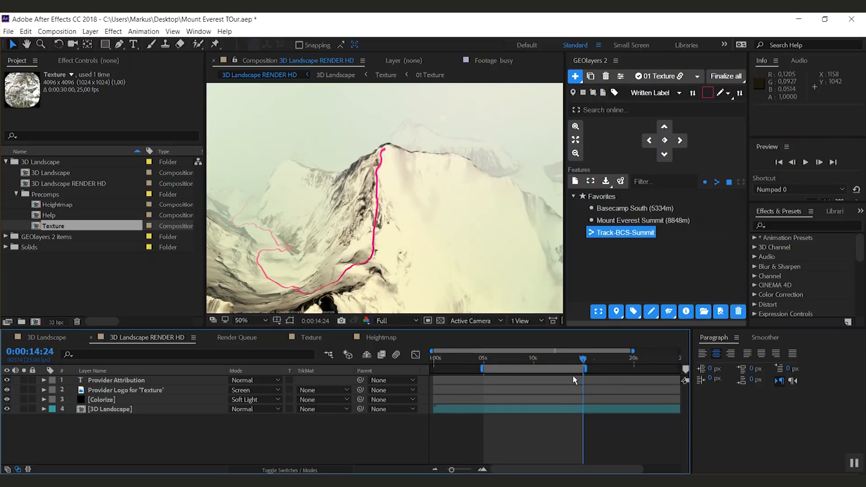
{"action": "left_click", "coordinate": [55, 339]}
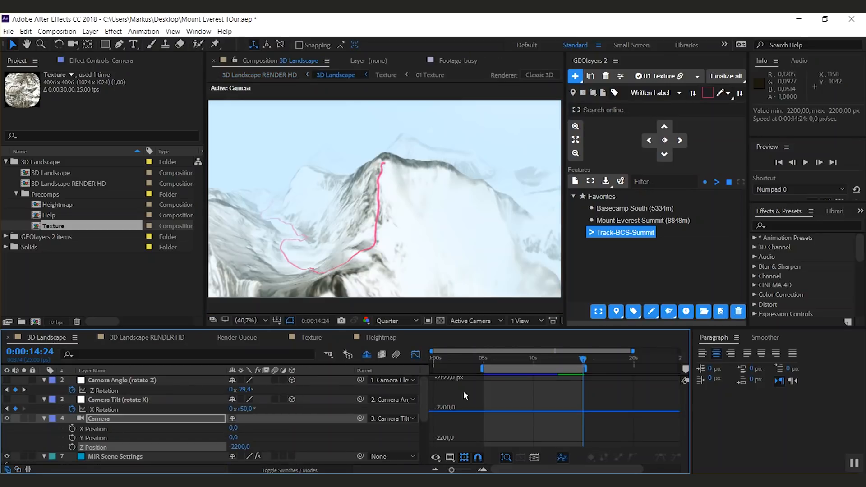
{"action": "mouse_move", "coordinate": [508, 364]}
{"action": "left_mouse_down"}
{"action": "mouse_move", "coordinate": [483, 360]}
{"action": "mouse_move", "coordinate": [554, 367]}
{"action": "mouse_move", "coordinate": [497, 365]}
{"action": "left_mouse_up"}
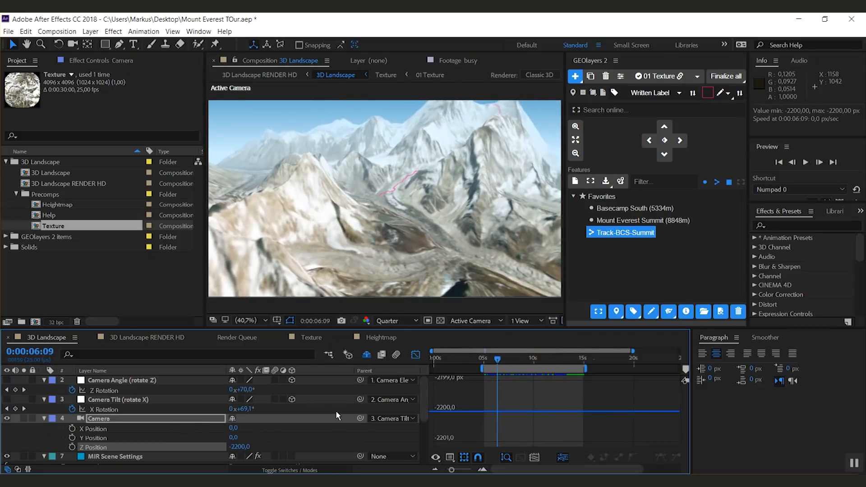
Step: Reveal the shy layers and set the Position Sun layer's Z Rotation to 241°
{"action": "left_click", "coordinate": [373, 357]}
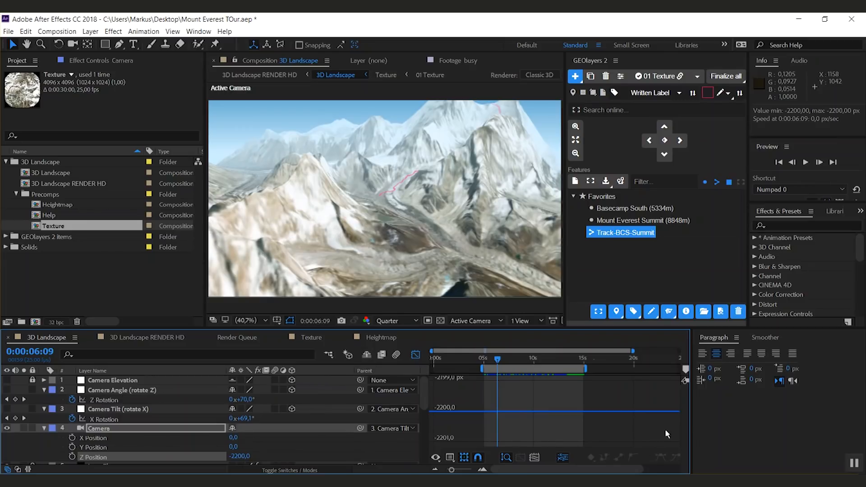
{"action": "left_click_drag", "start_coordinate": [423, 396], "coordinate": [422, 421]}
{"action": "left_click", "coordinate": [109, 410]}
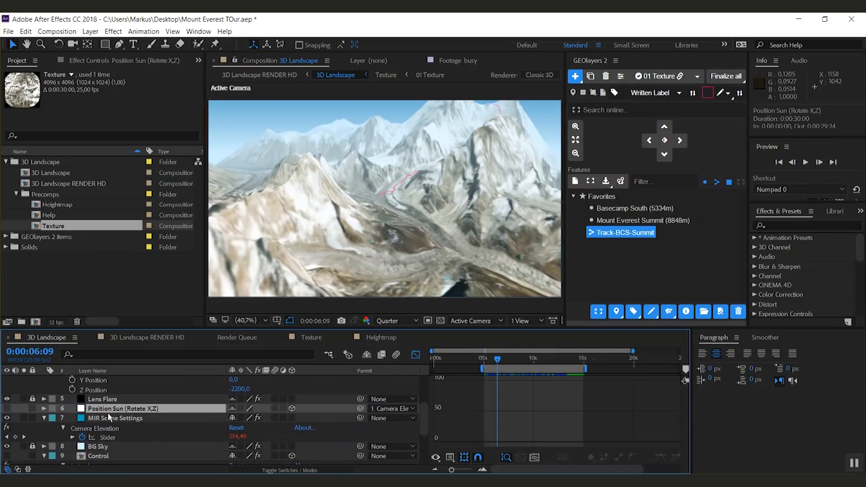
{"action": "key", "text": "r"}
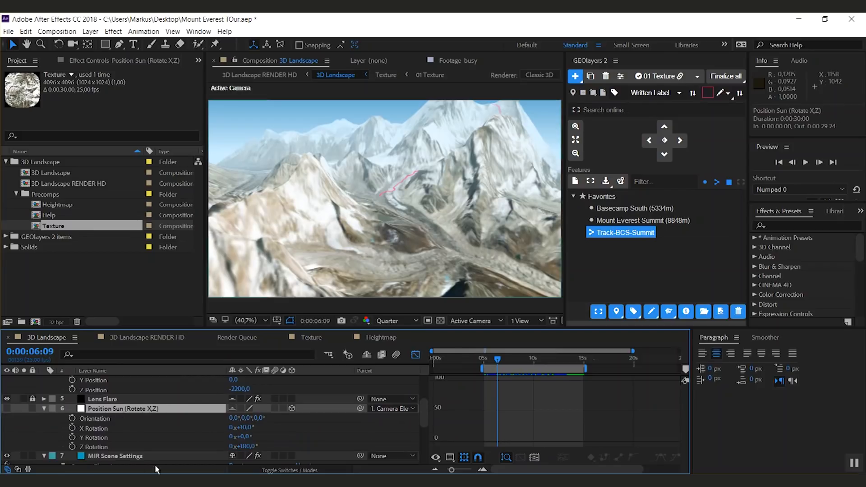
{"action": "left_click_drag", "start_coordinate": [247, 446], "coordinate": [278, 446]}
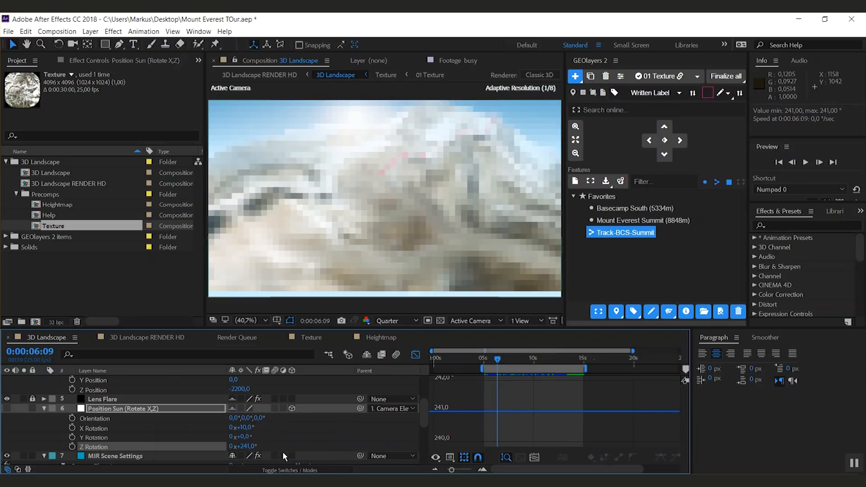
Step: Hide the shy layers again in the 3D Landscape timeline
{"action": "left_click_drag", "start_coordinate": [498, 362], "coordinate": [541, 372]}
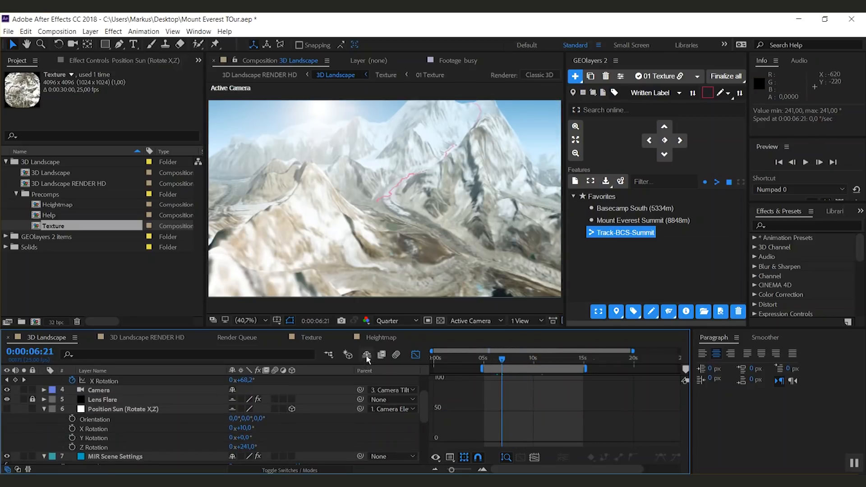
{"action": "left_click", "coordinate": [366, 355]}
{"action": "scroll", "coordinate": [423, 413], "scroll_direction": "up", "scroll_amount": 3}
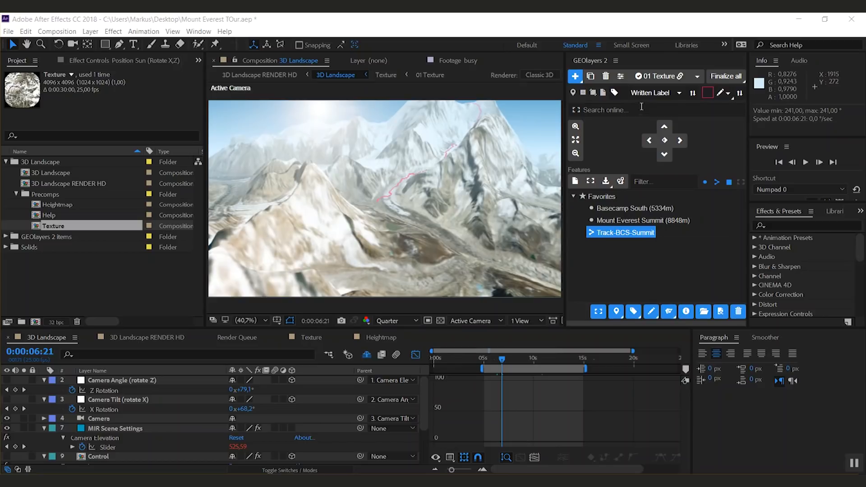
Step: Open the Written Label label template and delete its composition from the Label Templates folder
{"action": "left_click", "coordinate": [645, 93]}
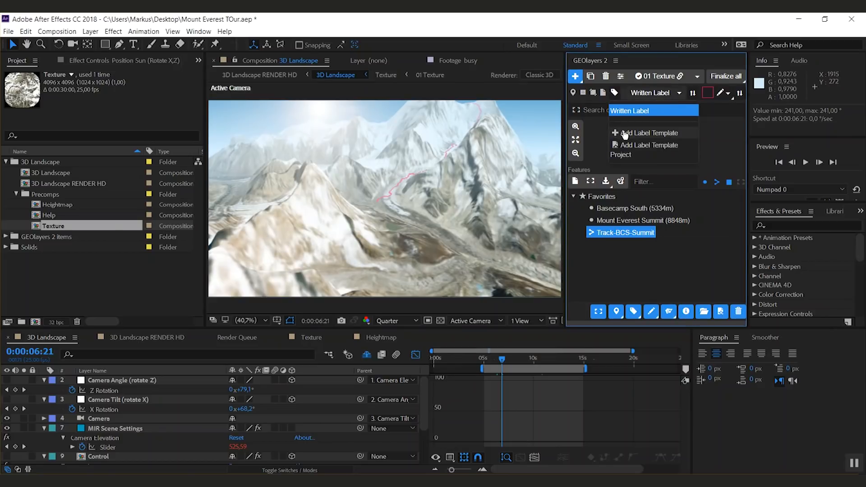
{"action": "left_click", "coordinate": [636, 114]}
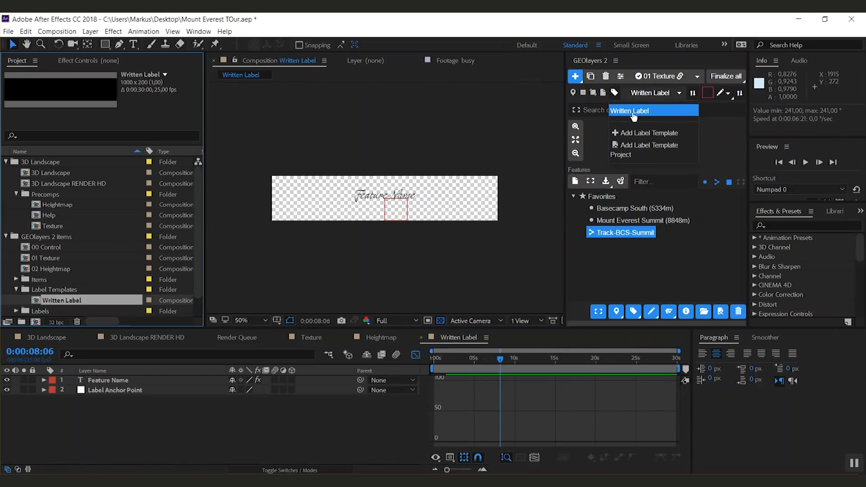
{"action": "scroll", "coordinate": [199, 218], "scroll_direction": "down", "scroll_amount": 2}
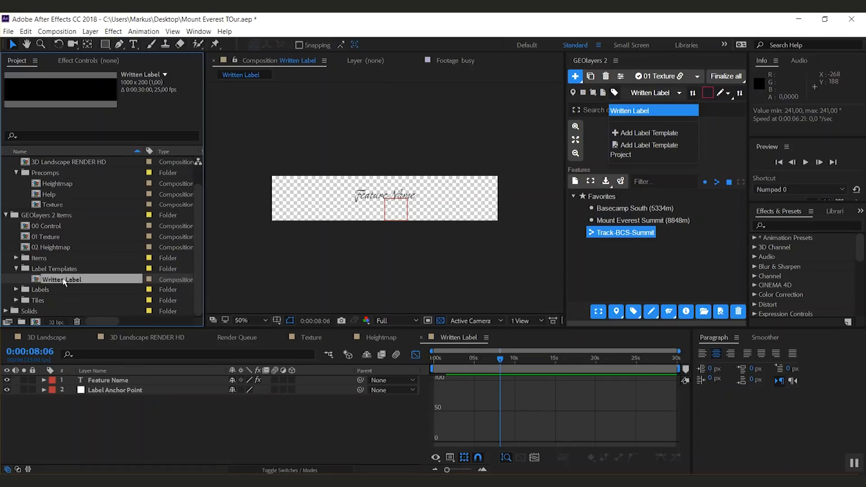
{"action": "left_click", "coordinate": [47, 270]}
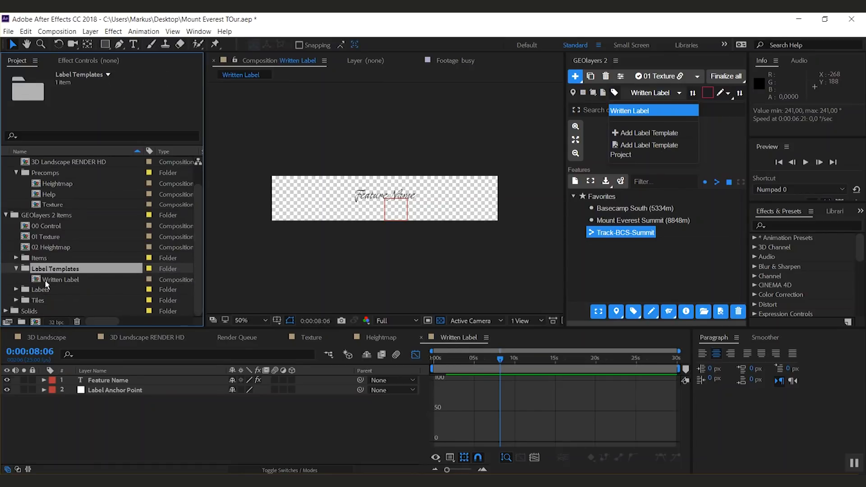
{"action": "left_click", "coordinate": [52, 280]}
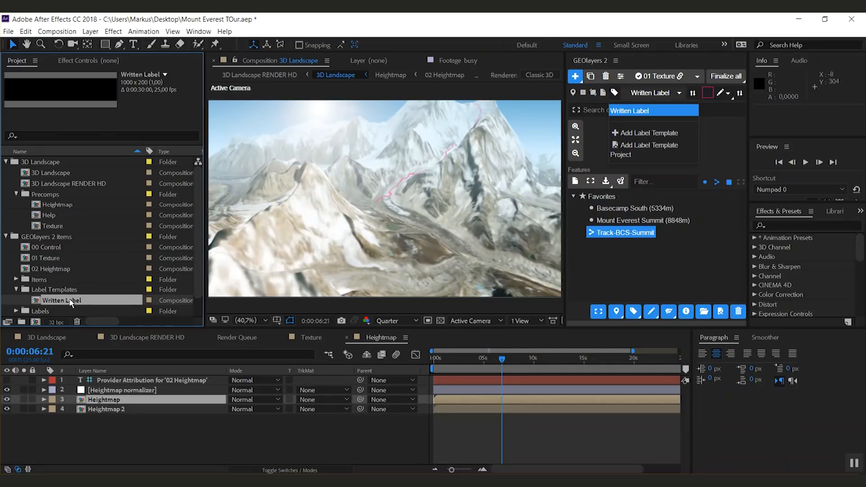
{"action": "key", "text": "Delete"}
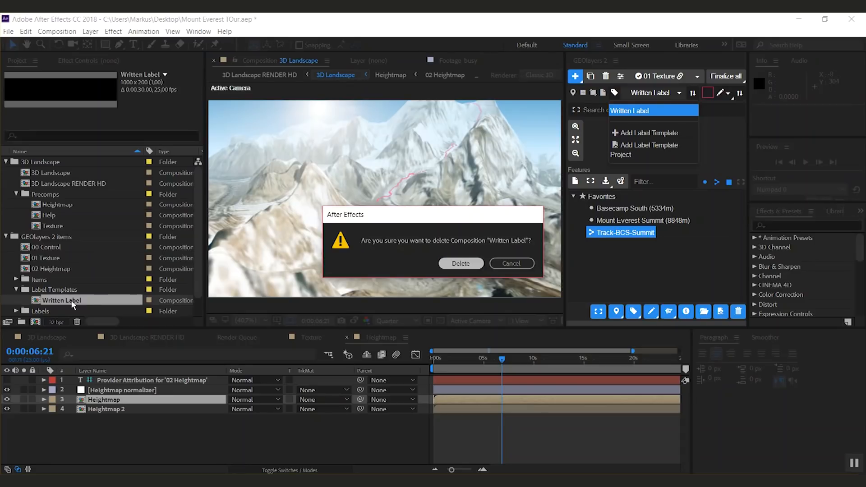
{"action": "key", "text": "Return"}
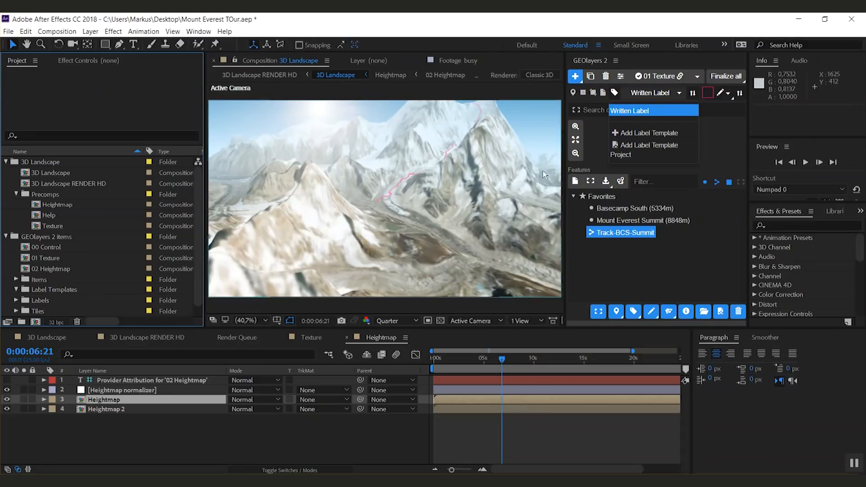
Step: Add a new label template and set its composition width to 200 px
{"action": "left_click", "coordinate": [659, 135]}
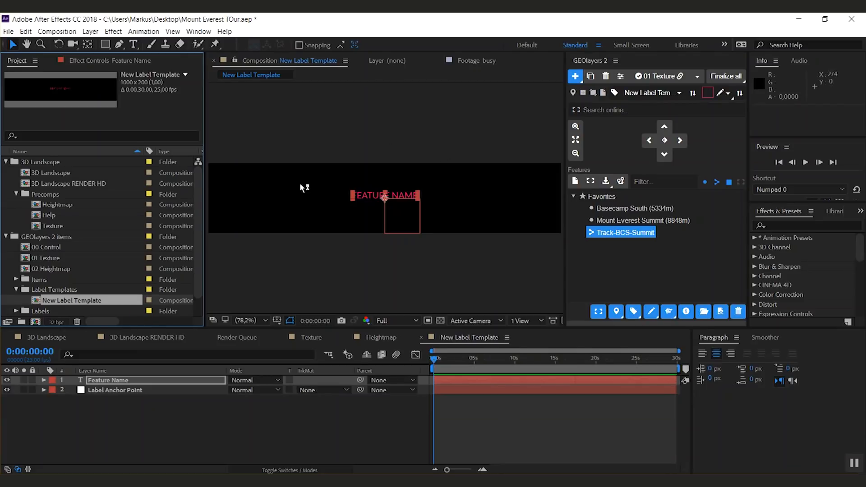
{"action": "left_click", "coordinate": [132, 419]}
{"action": "key", "text": "ctrl+k"}
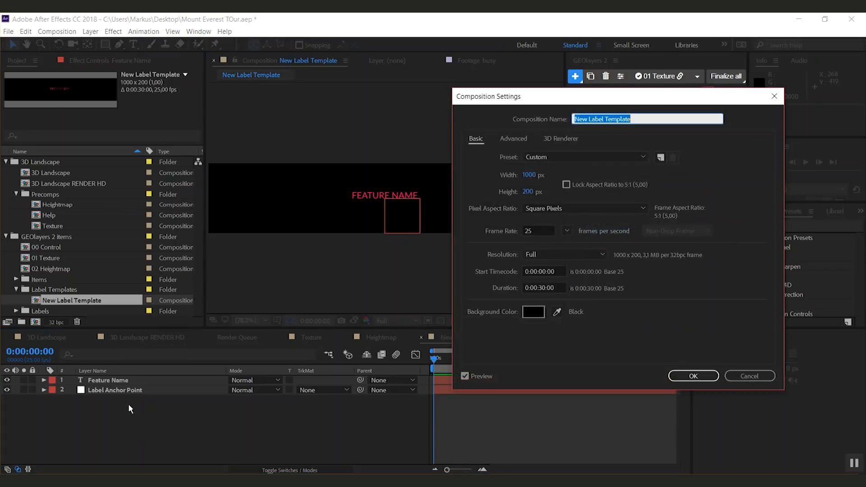
{"action": "left_click", "coordinate": [529, 175]}
{"action": "type", "text": "200"}
{"action": "key", "text": "Return"}
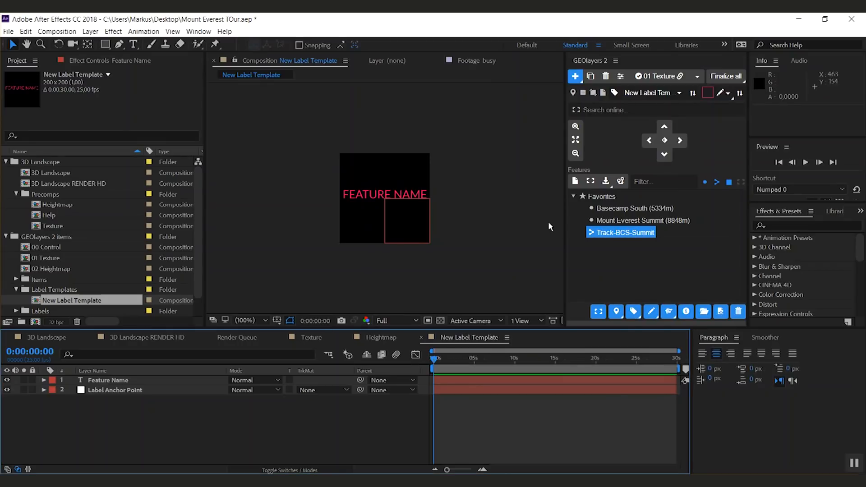
Step: Delete the Feature Name text layer from the label template
{"action": "left_click", "coordinate": [111, 382]}
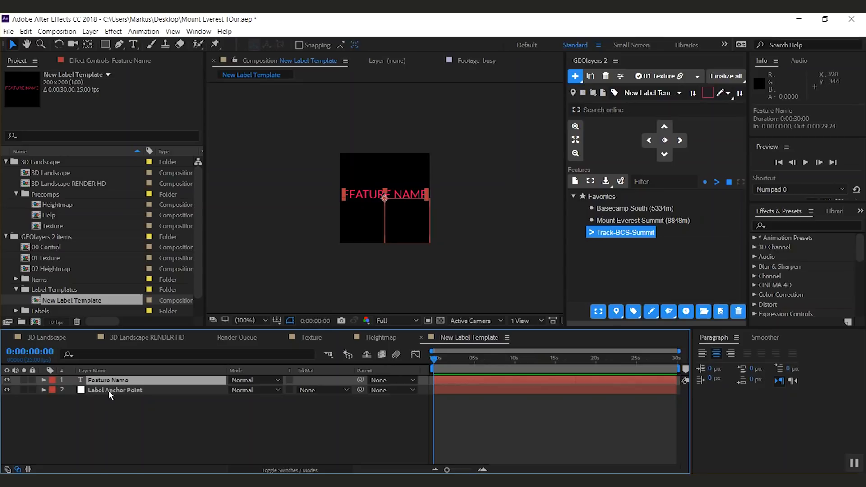
{"action": "left_click", "coordinate": [104, 404]}
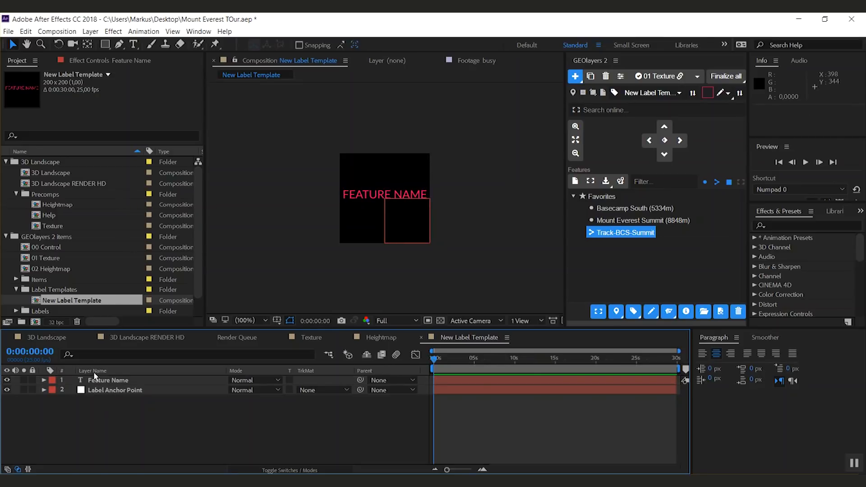
{"action": "left_click", "coordinate": [107, 383]}
{"action": "key", "text": "Delete"}
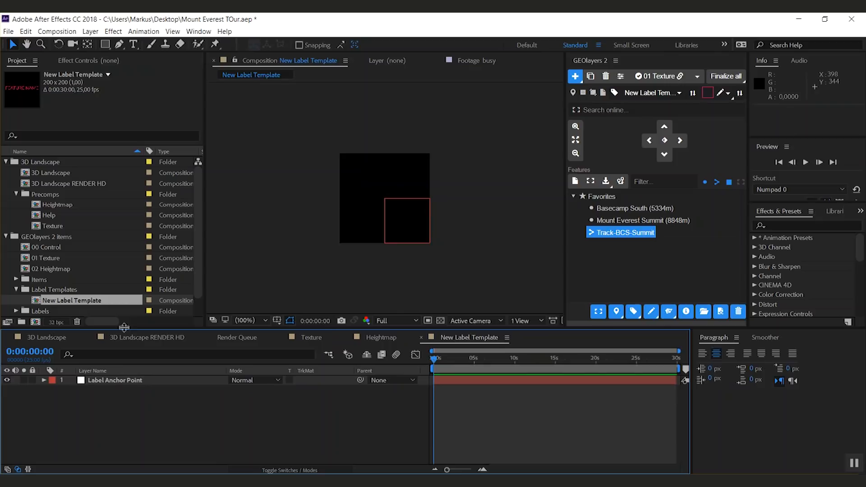
Step: Create a paragraph text layer reading "Feature Name" across the upper part of the composition
{"action": "left_click", "coordinate": [133, 45]}
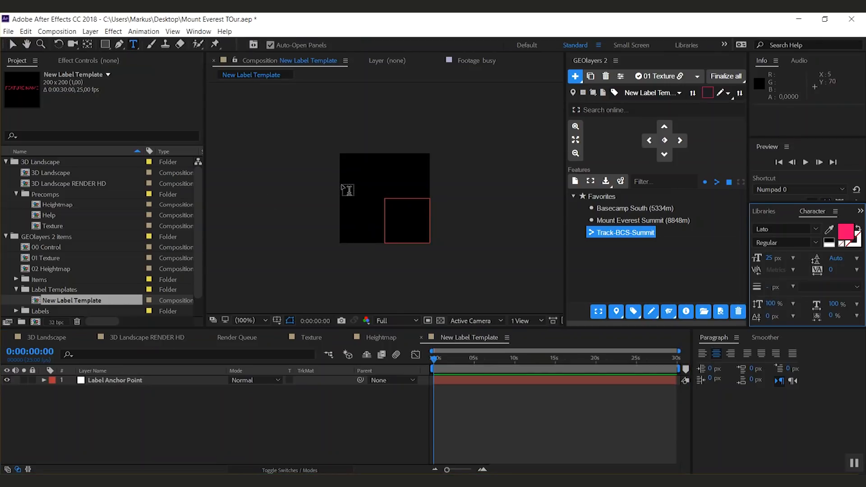
{"action": "left_click_drag", "start_coordinate": [342, 184], "coordinate": [428, 221]}
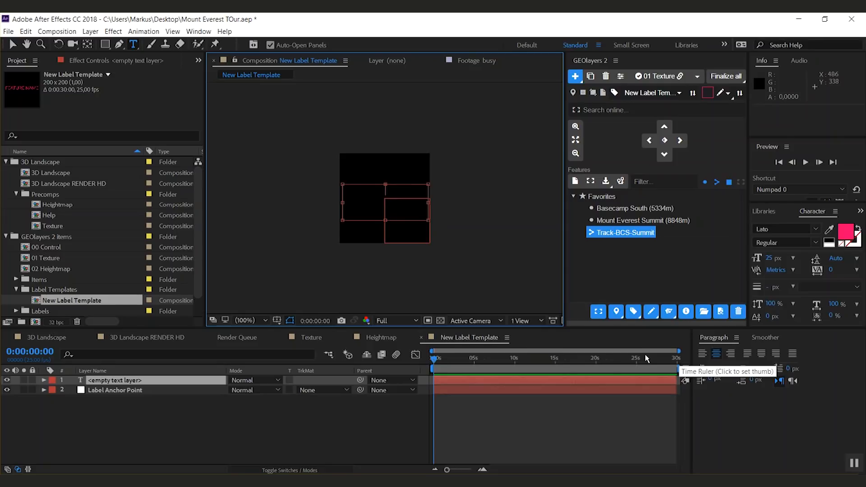
{"action": "type", "text": "Fe"}
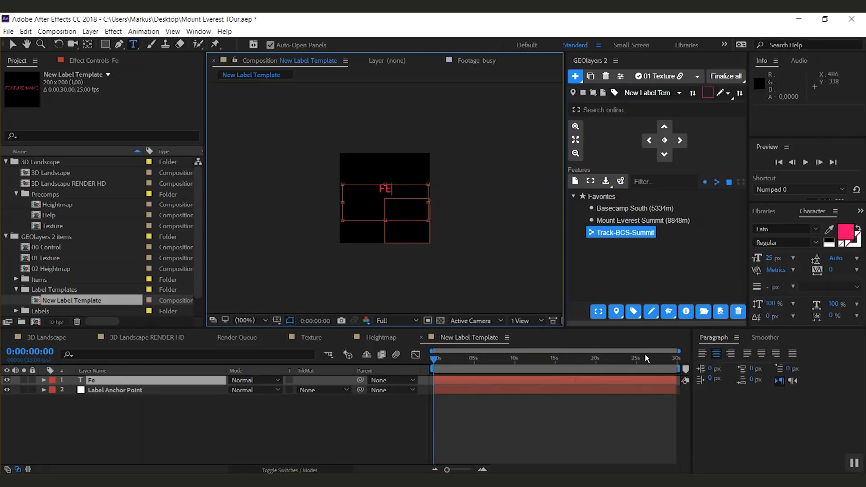
{"action": "type", "text": "ature Name"}
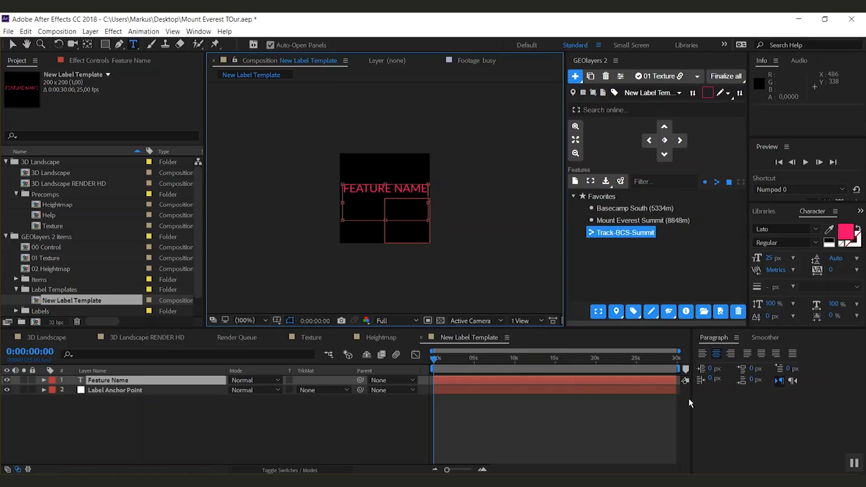
Step: Select all the text and turn off All Caps so it reads Feature Name
{"action": "left_click_drag", "start_coordinate": [800, 328], "coordinate": [800, 345]}
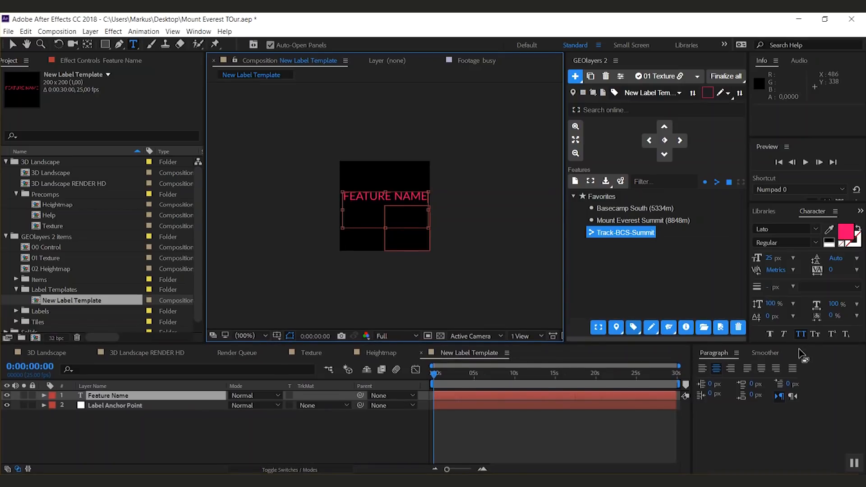
{"action": "key", "text": "ctrl+a"}
{"action": "left_click", "coordinate": [805, 334]}
{"action": "left_click", "coordinate": [804, 333]}
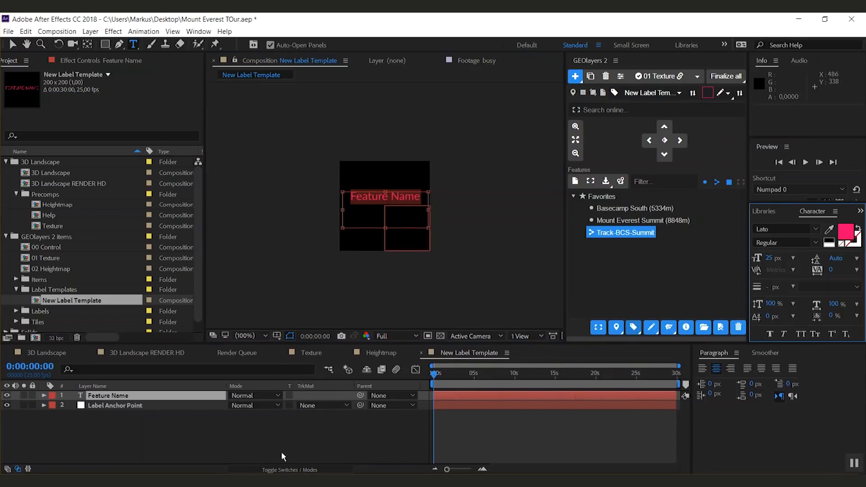
{"action": "left_click", "coordinate": [128, 406]}
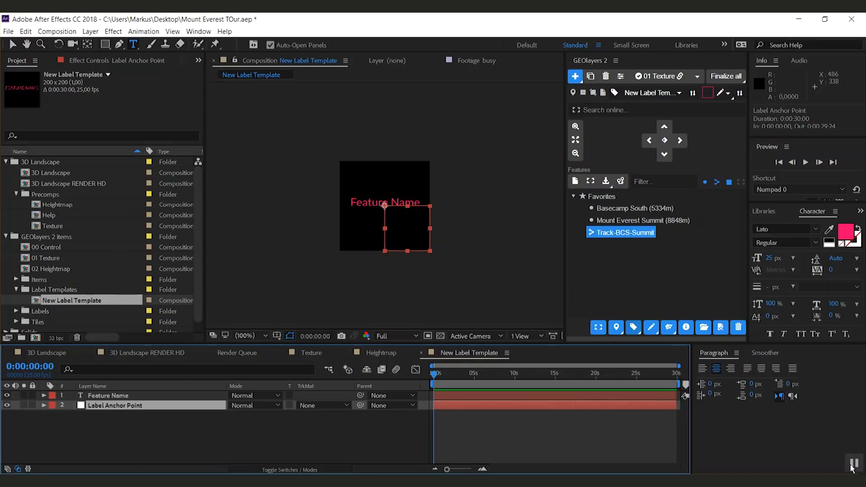
Step: Add a full-composition ellipse shape layer with the Ellipse tool and set its ellipse path size to 190 × 190
{"action": "left_click", "coordinate": [130, 440]}
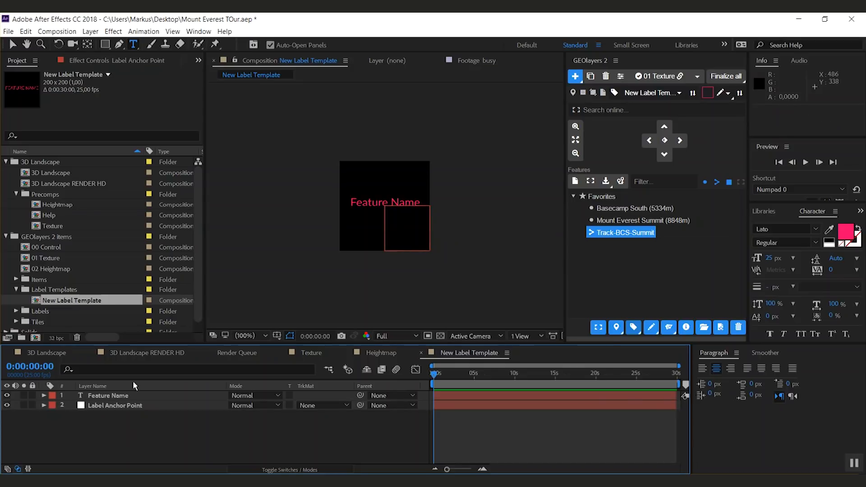
{"action": "left_click_drag", "start_coordinate": [105, 44], "coordinate": [132, 66]}
{"action": "double_click", "coordinate": [106, 45]}
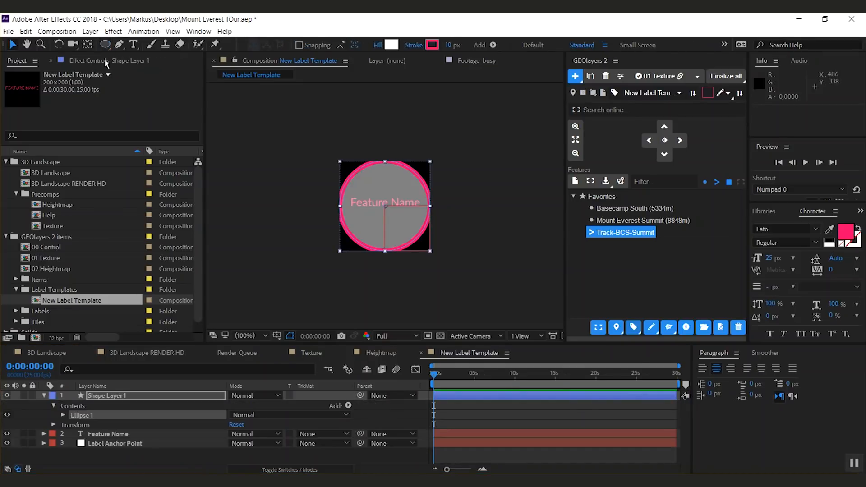
{"action": "left_click", "coordinate": [63, 415]}
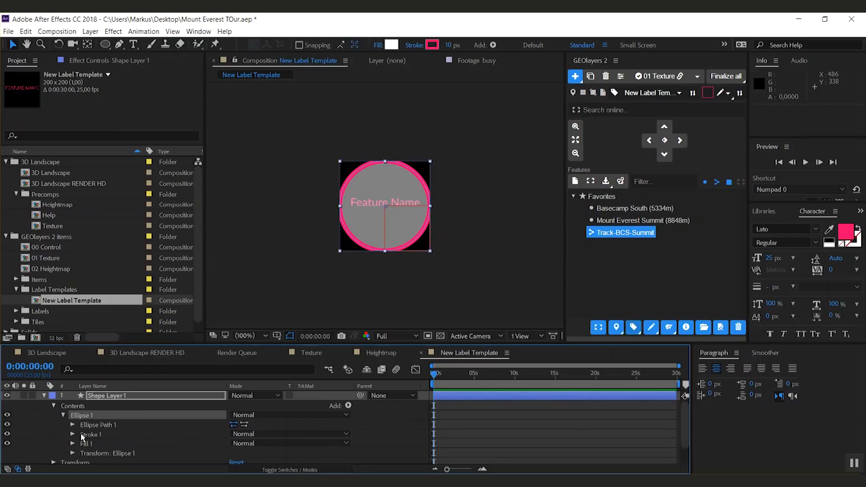
{"action": "left_click", "coordinate": [73, 425]}
{"action": "left_click", "coordinate": [247, 434]}
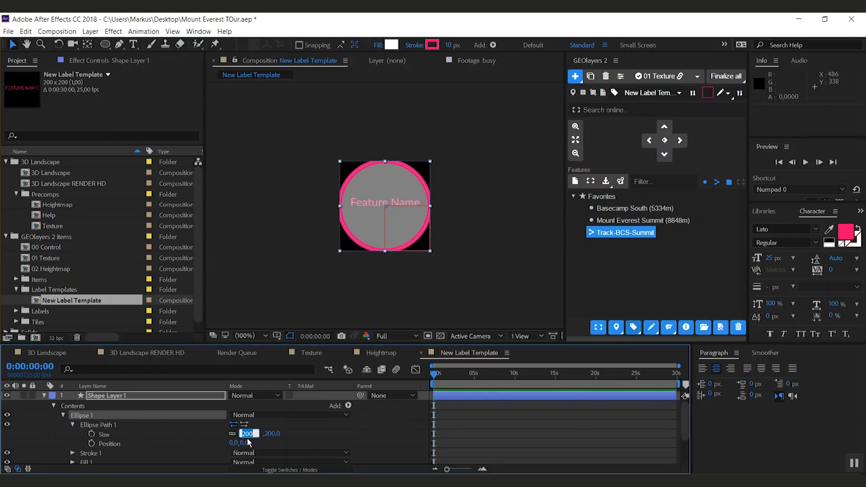
{"action": "type", "text": "190"}
{"action": "key", "text": "Return"}
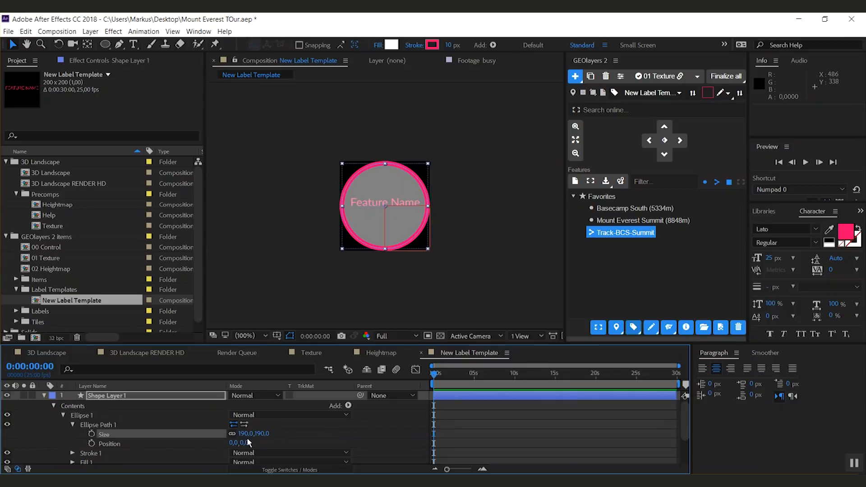
Step: Keyframe the shape layer's scale from 0% at the start to 100% at 10 frames
{"action": "left_click", "coordinate": [44, 395]}
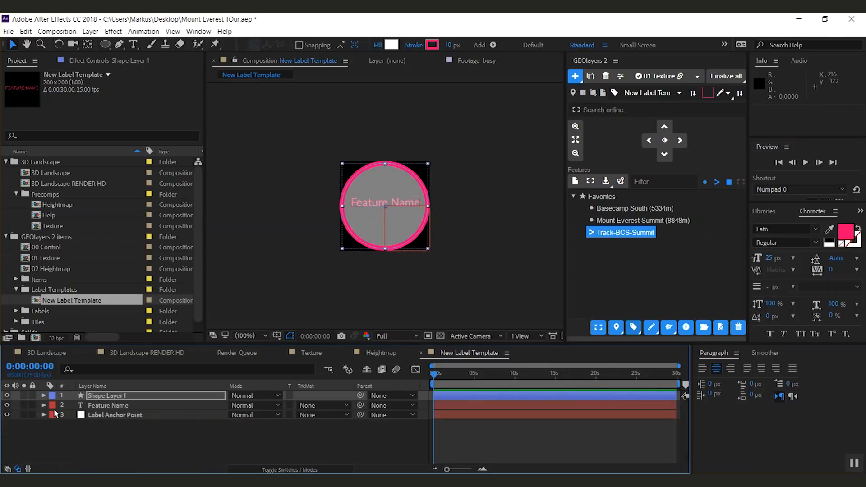
{"action": "left_click", "coordinate": [111, 397]}
{"action": "key", "text": "s"}
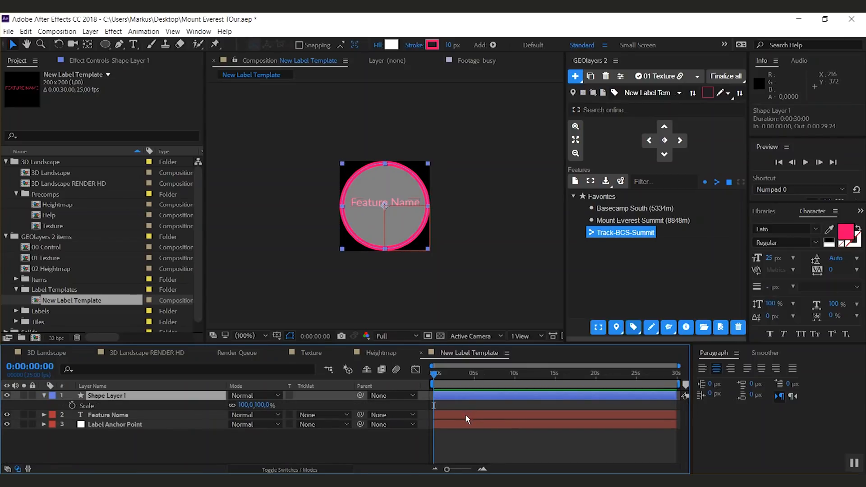
{"action": "key", "text": "shift+Page_Down"}
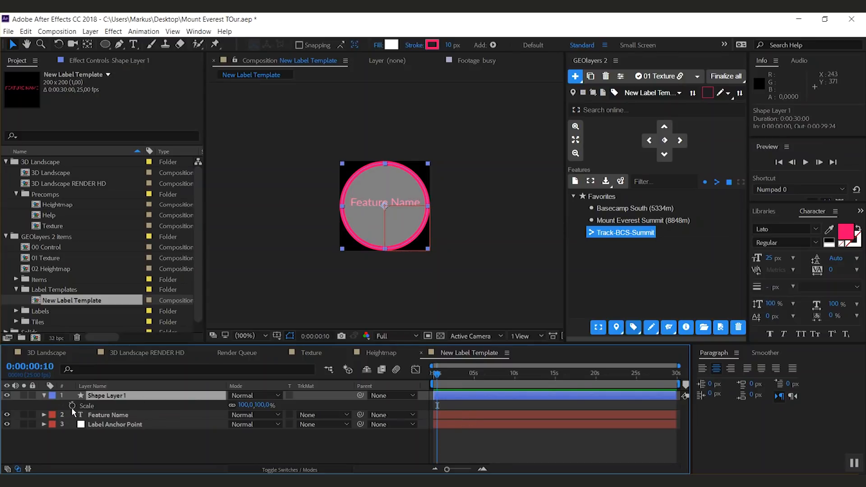
{"action": "left_click", "coordinate": [72, 405]}
{"action": "key", "text": "Home"}
{"action": "left_click", "coordinate": [243, 405]}
{"action": "type", "text": "0"}
{"action": "key", "text": "Return"}
{"action": "left_click_drag", "start_coordinate": [447, 402], "coordinate": [437, 409]}
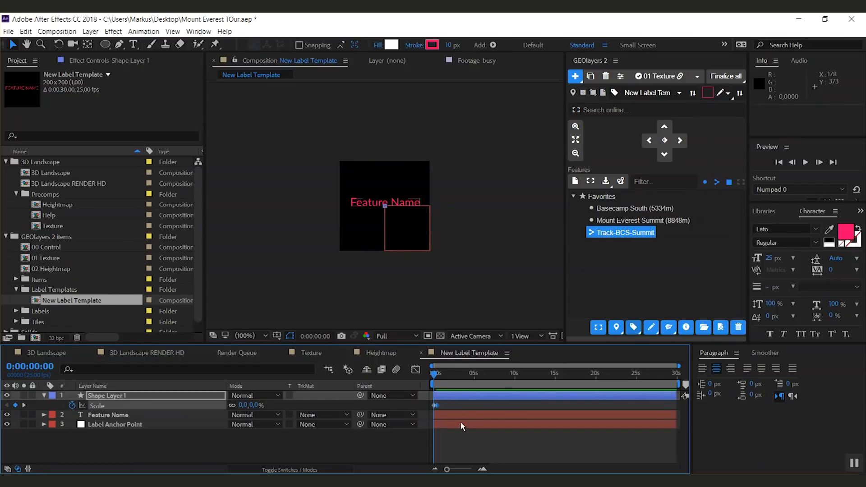
Step: Set the incoming influence of the 10-frame scale keyframe to 100% and preview the animation
{"action": "right_click", "coordinate": [437, 409]}
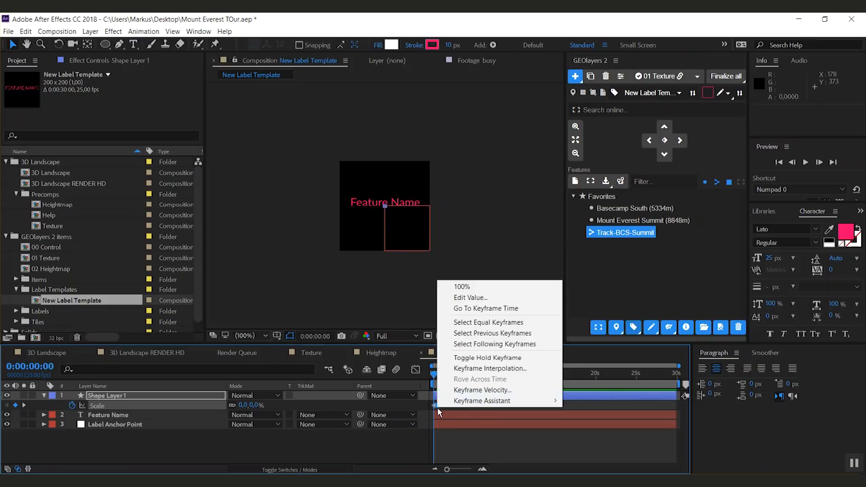
{"action": "left_click", "coordinate": [479, 390]}
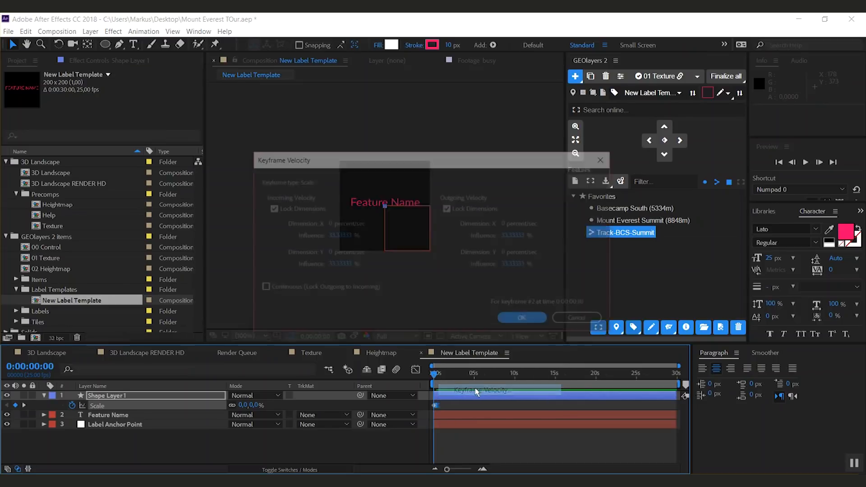
{"action": "left_click", "coordinate": [343, 235]}
{"action": "type", "text": "100"}
{"action": "key", "text": "Return"}
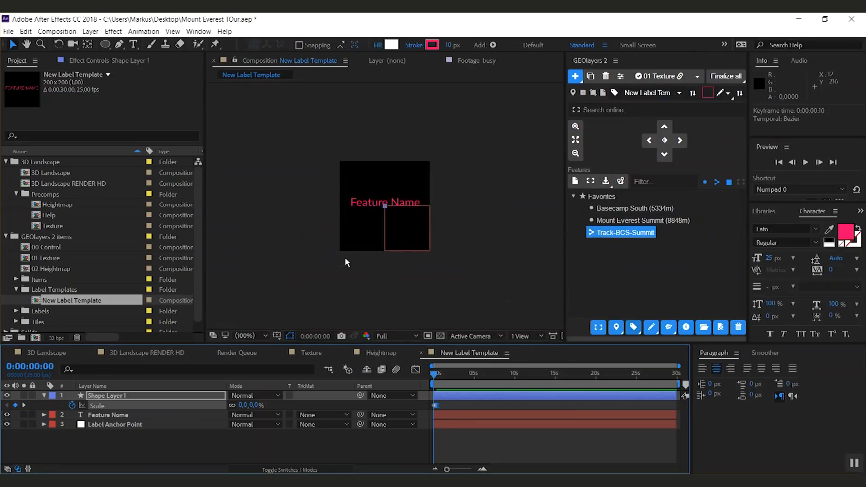
{"action": "key", "text": "space"}
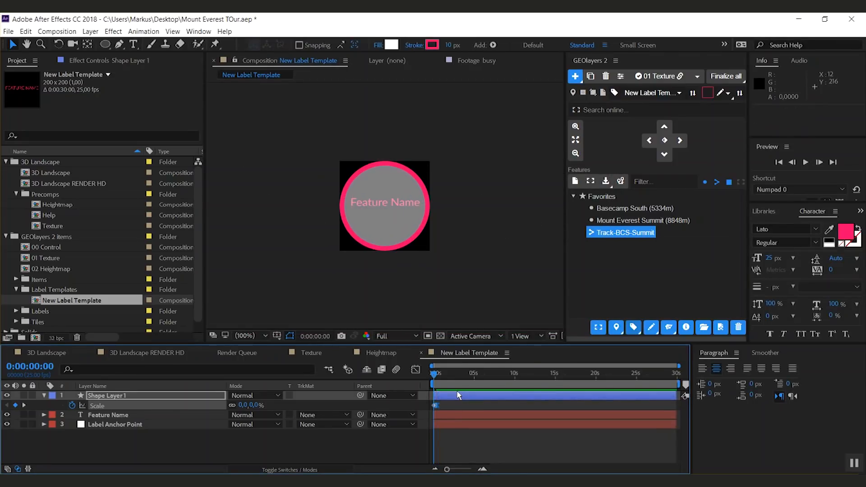
{"action": "key", "text": "space"}
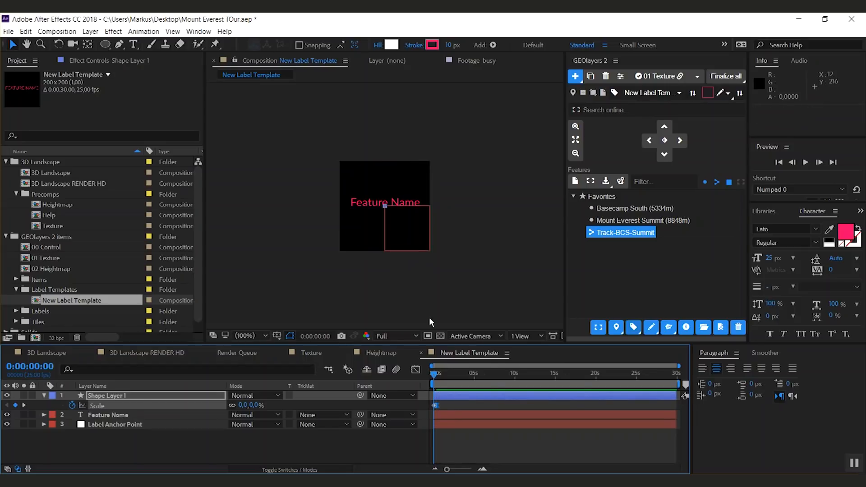
Step: Duplicate the shape layer and offset the lower copy about 4 frames later
{"action": "left_click", "coordinate": [109, 402]}
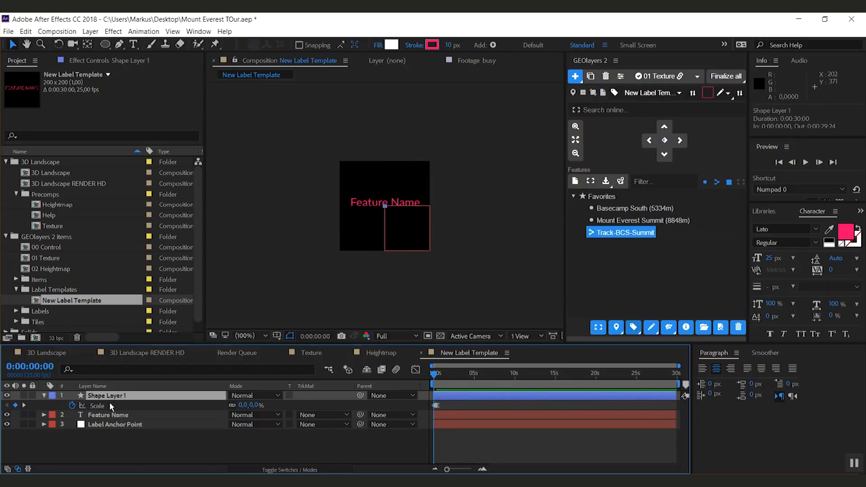
{"action": "key", "text": "ctrl+d"}
{"action": "left_click_drag", "start_coordinate": [448, 470], "coordinate": [467, 470]}
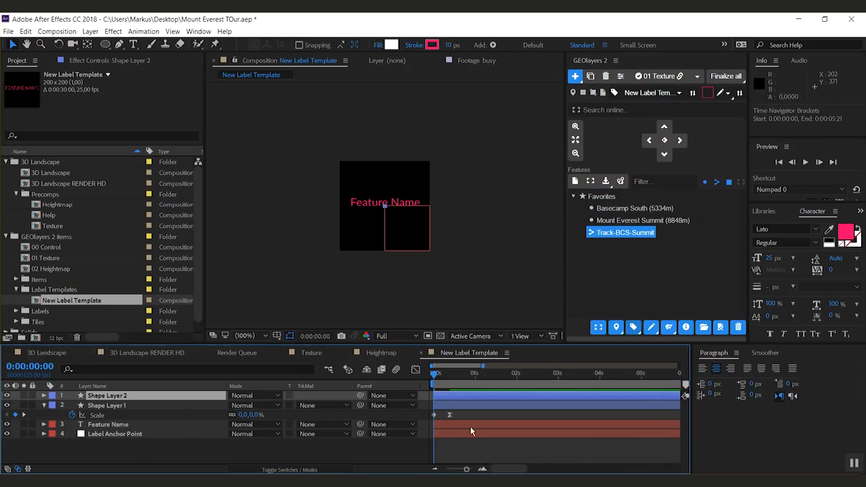
{"action": "left_click_drag", "start_coordinate": [461, 406], "coordinate": [467, 406]}
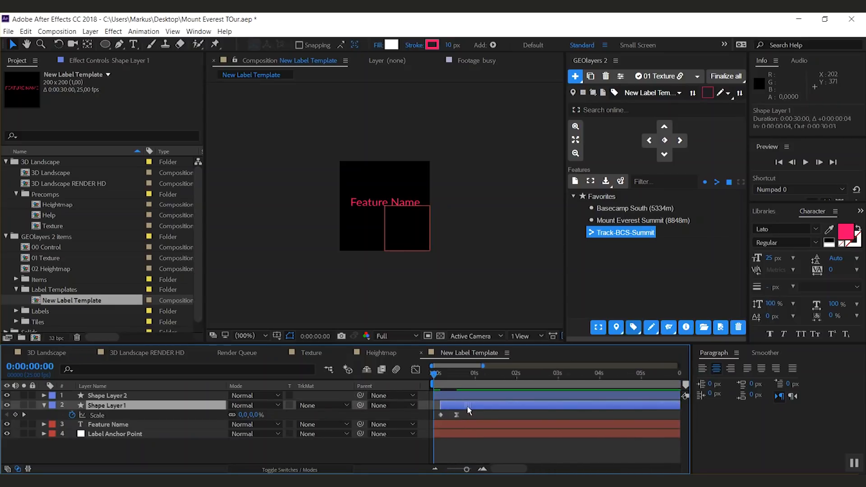
Step: Hide the fill of the top shape layer's ellipse
{"action": "left_click", "coordinate": [44, 395]}
{"action": "left_click", "coordinate": [53, 406]}
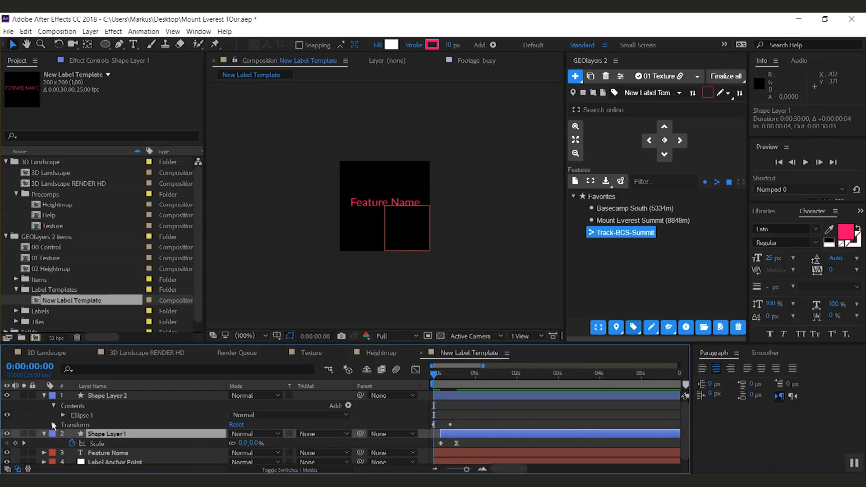
{"action": "left_click", "coordinate": [63, 415]}
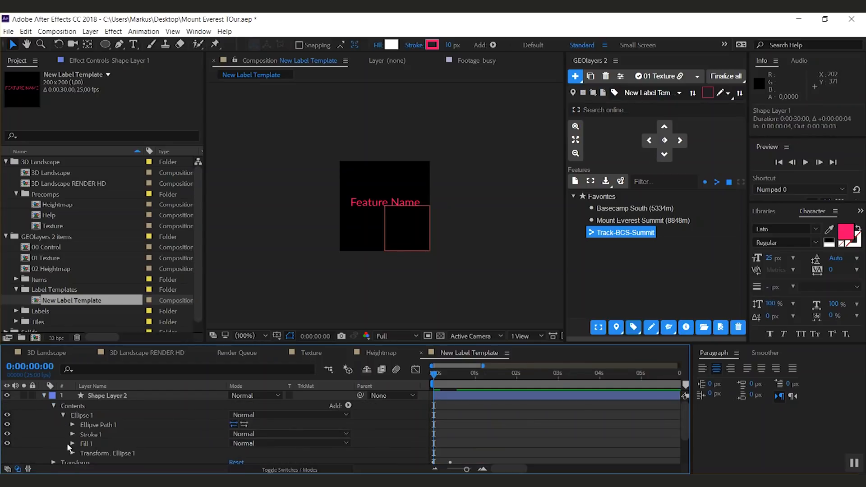
{"action": "left_click", "coordinate": [6, 443]}
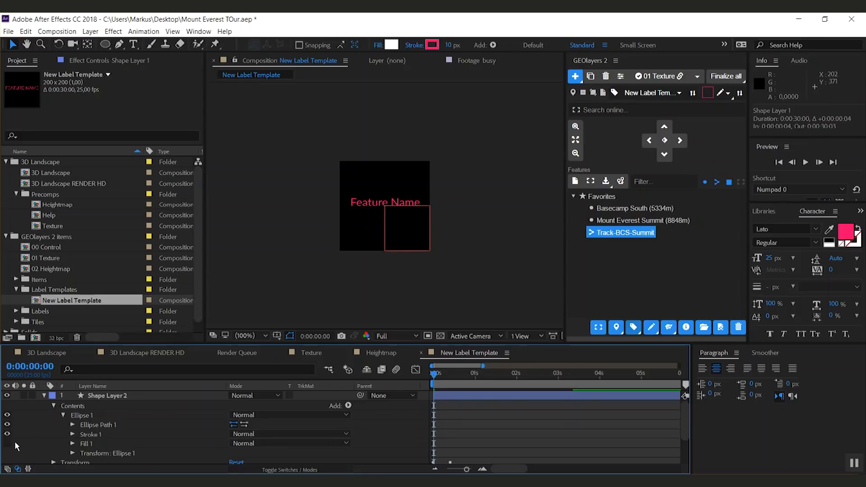
{"action": "left_click", "coordinate": [62, 415]}
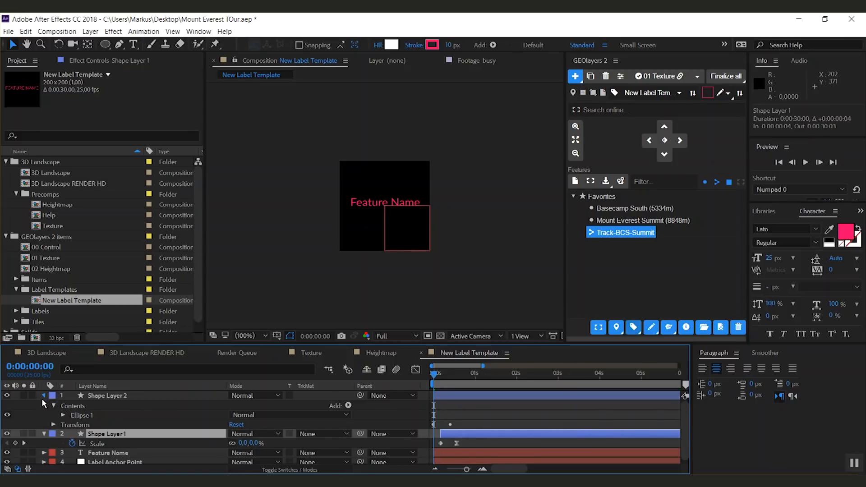
{"action": "left_click", "coordinate": [44, 395]}
Step: Expand the lower shape layer's ellipse and hide its stroke
{"action": "left_click", "coordinate": [43, 405]}
{"action": "left_click", "coordinate": [53, 415]}
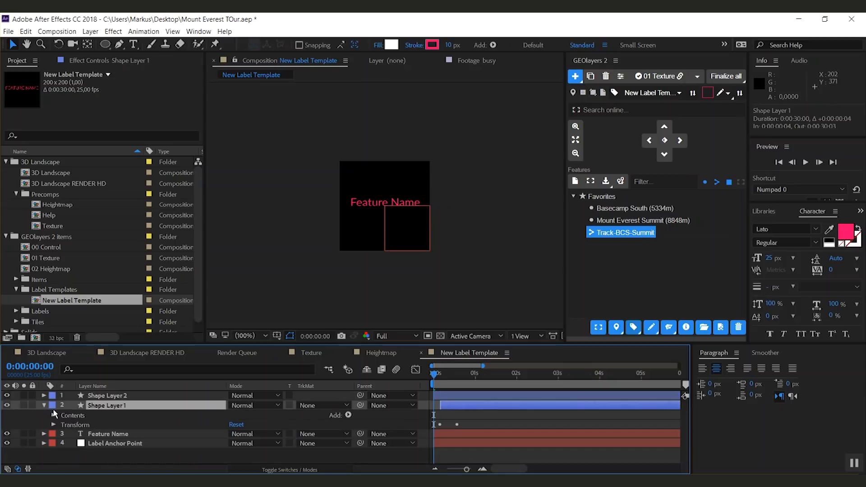
{"action": "left_click", "coordinate": [52, 407]}
{"action": "left_click", "coordinate": [53, 416]}
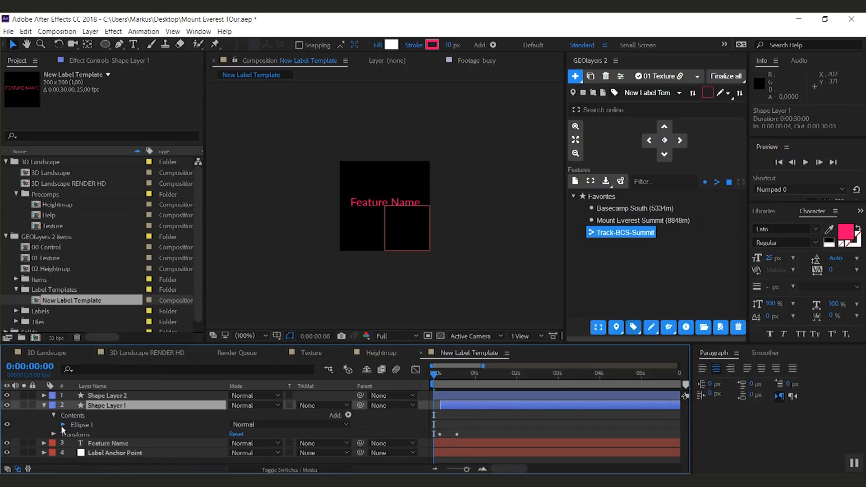
{"action": "left_click", "coordinate": [63, 424]}
{"action": "left_click", "coordinate": [7, 439]}
{"action": "left_click", "coordinate": [446, 374]}
{"action": "left_click_drag", "start_coordinate": [458, 378], "coordinate": [467, 377]}
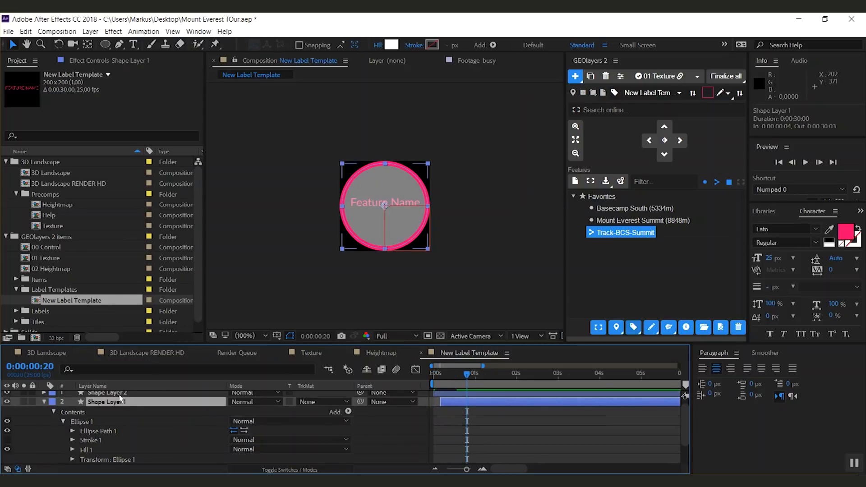
Step: Set the top shape layer's stroke width to 2 px
{"action": "left_click", "coordinate": [124, 394]}
{"action": "left_click", "coordinate": [449, 46]}
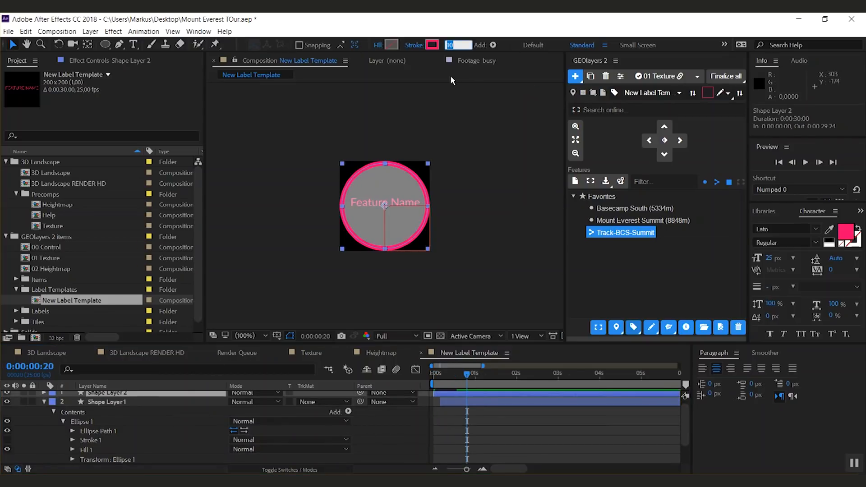
{"action": "type", "text": "2"}
{"action": "key", "text": "Return"}
Step: Set the lower shape layer's ellipse path size to 170 × 170
{"action": "left_click", "coordinate": [43, 459]}
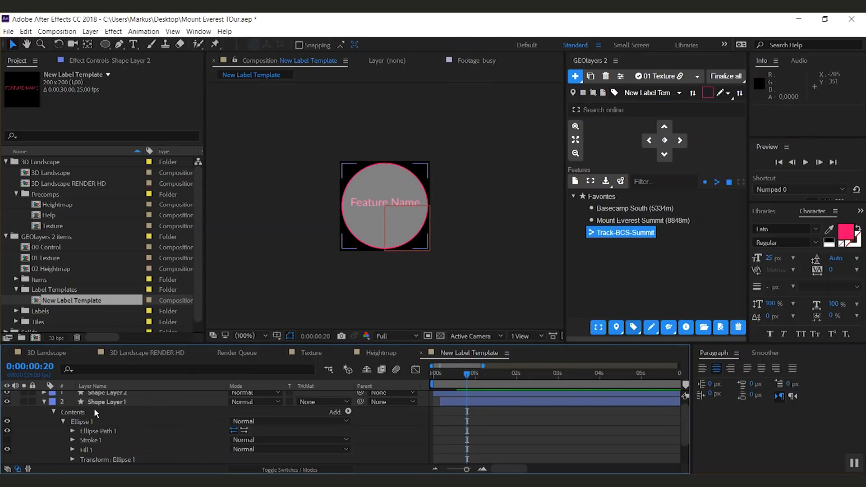
{"action": "left_click", "coordinate": [73, 430]}
{"action": "left_click", "coordinate": [242, 441]}
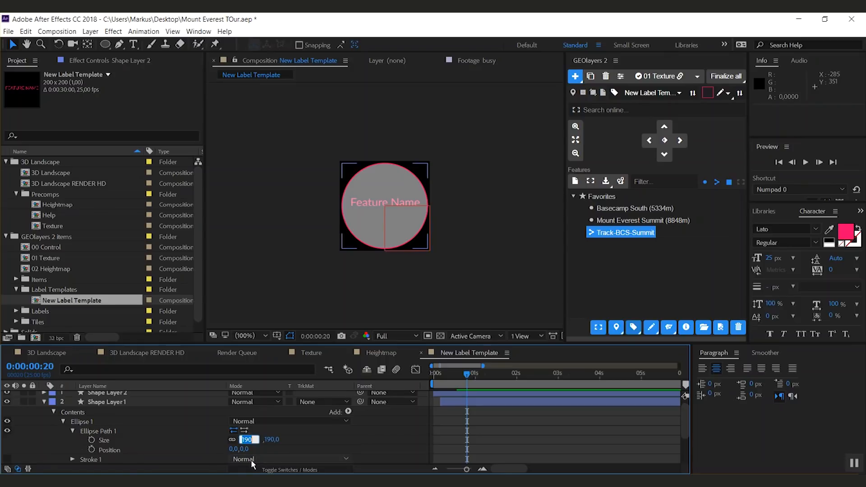
{"action": "type", "text": "170"}
{"action": "key", "text": "Return"}
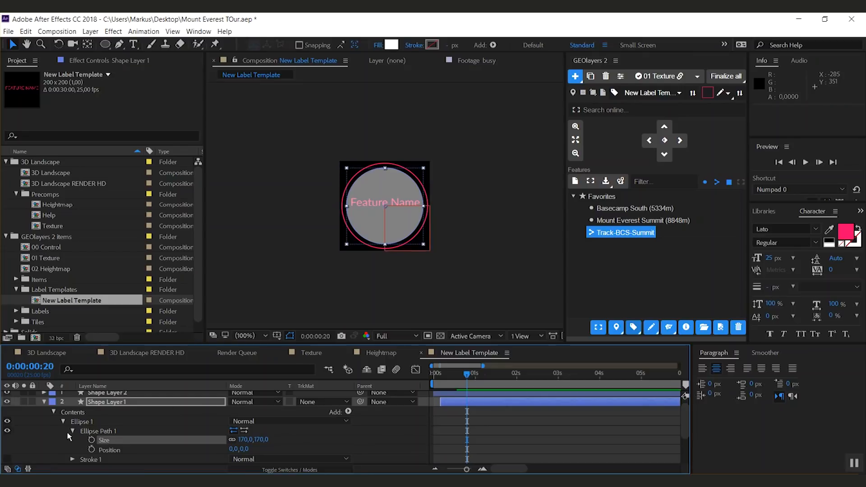
Step: Collapse the shape layers and copy the top shape layer's scale keyframes
{"action": "left_click", "coordinate": [54, 444]}
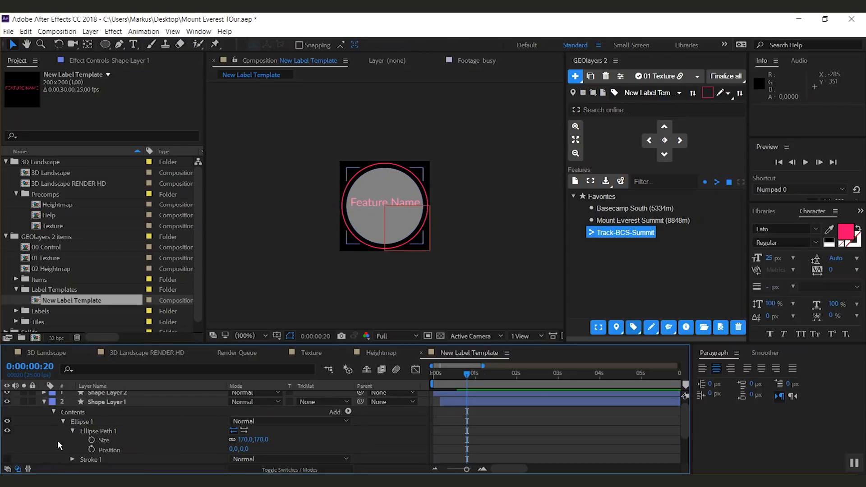
{"action": "left_click", "coordinate": [44, 402]}
{"action": "left_click", "coordinate": [105, 397]}
{"action": "key", "text": "s"}
{"action": "left_click", "coordinate": [99, 406]}
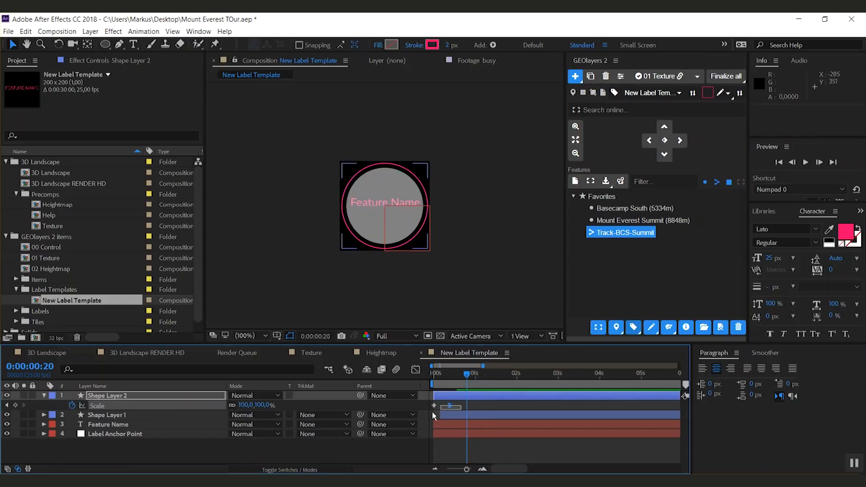
{"action": "key", "text": "ctrl+c"}
Step: Paste the scale keyframes onto the Feature Name text layer at the start and move it to the top of the stack
{"action": "key", "text": "j"}
{"action": "key", "text": "j"}
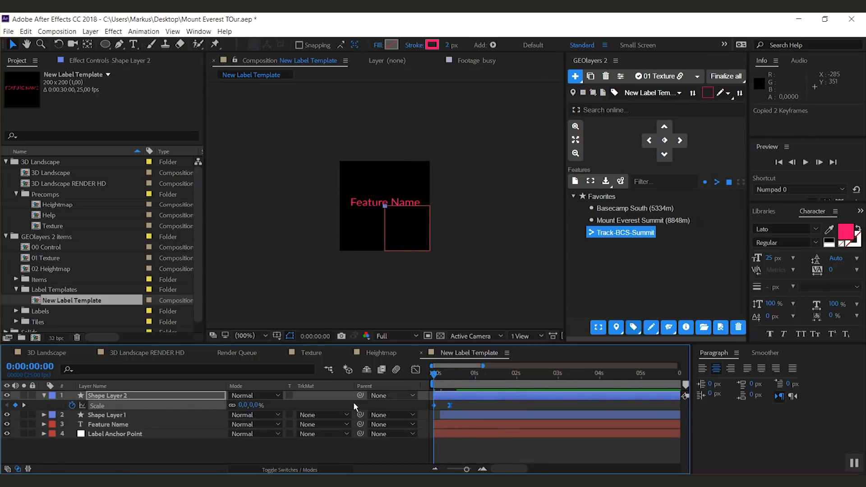
{"action": "left_click", "coordinate": [108, 425]}
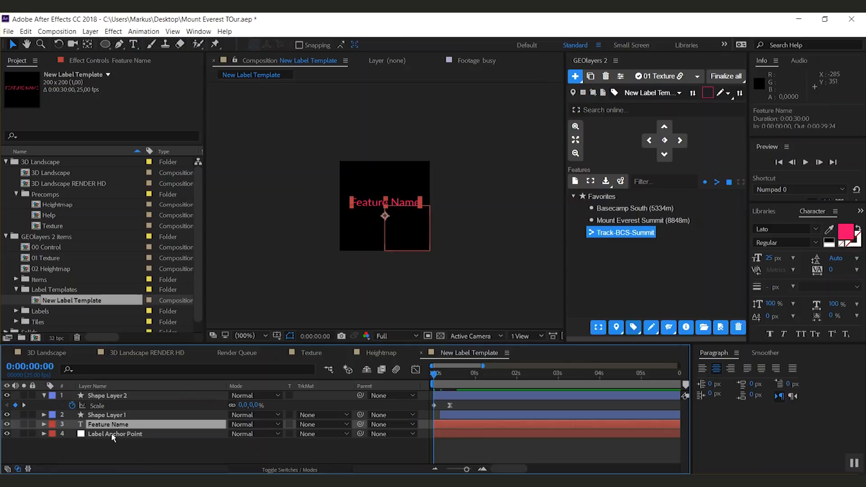
{"action": "key", "text": "ctrl+v"}
{"action": "left_click_drag", "start_coordinate": [101, 426], "coordinate": [101, 402]}
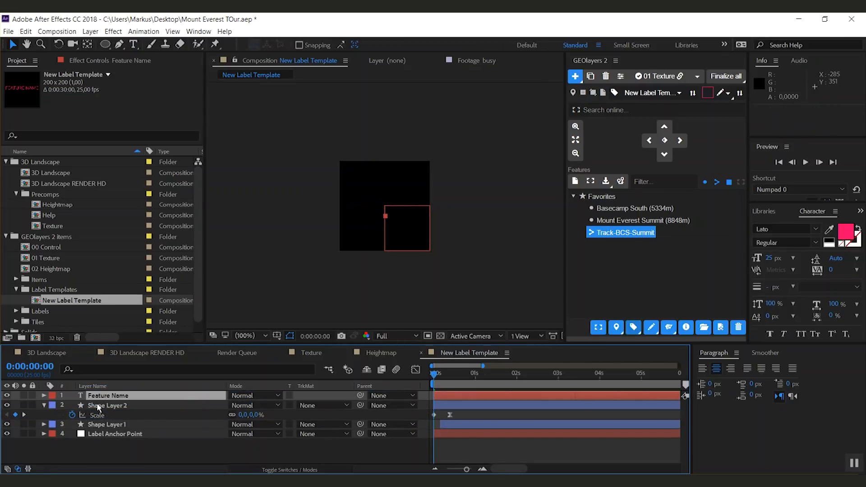
Step: Offset the Feature Name layer a few frames later and preview the animation
{"action": "left_click_drag", "start_coordinate": [446, 396], "coordinate": [457, 396]}
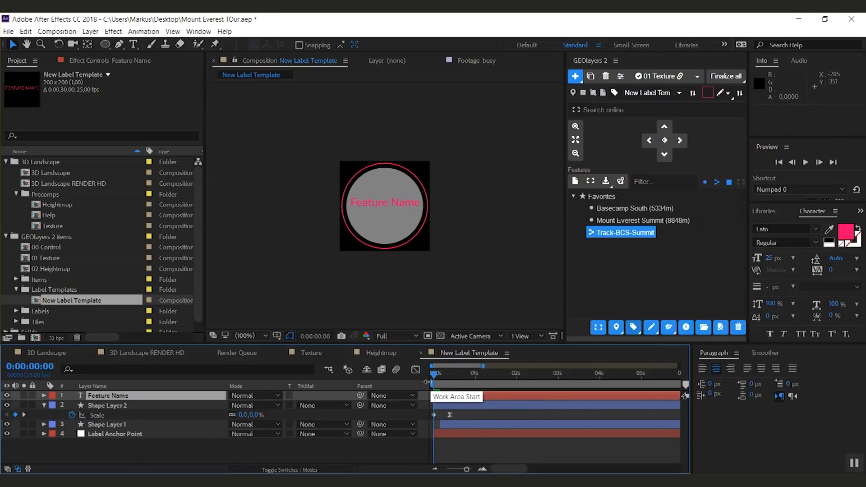
{"action": "key", "text": "space"}
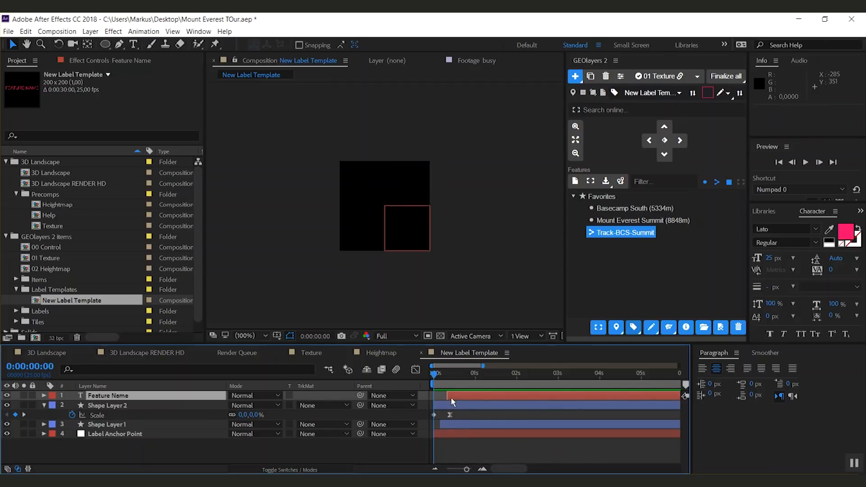
Step: Resize the Feature Name paragraph text box to fit inside the circle
{"action": "double_click", "coordinate": [115, 396]}
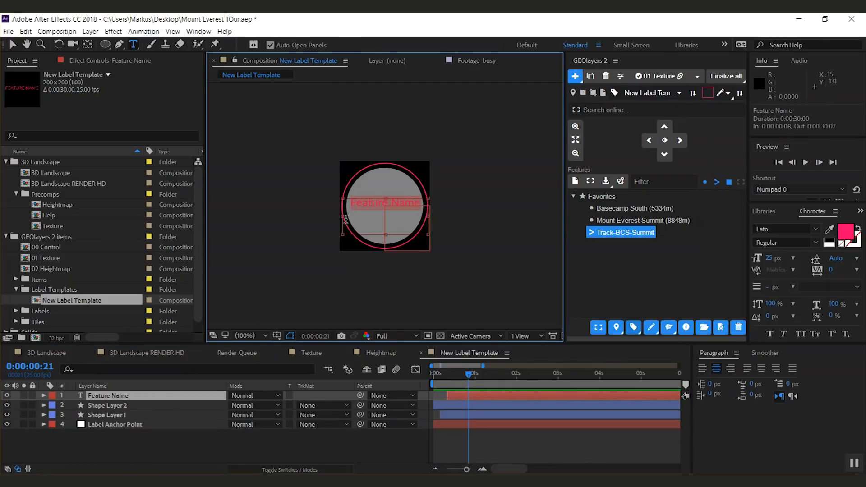
{"action": "left_click_drag", "start_coordinate": [343, 217], "coordinate": [346, 216]}
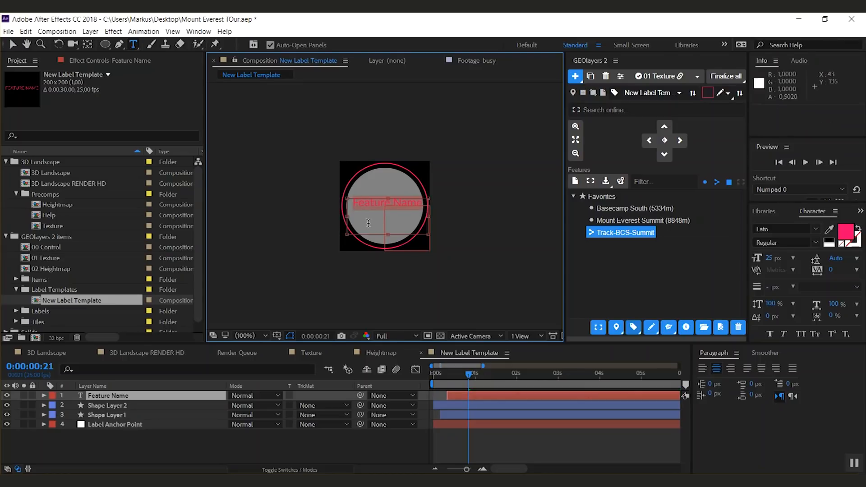
{"action": "left_click_drag", "start_coordinate": [429, 216], "coordinate": [423, 216]}
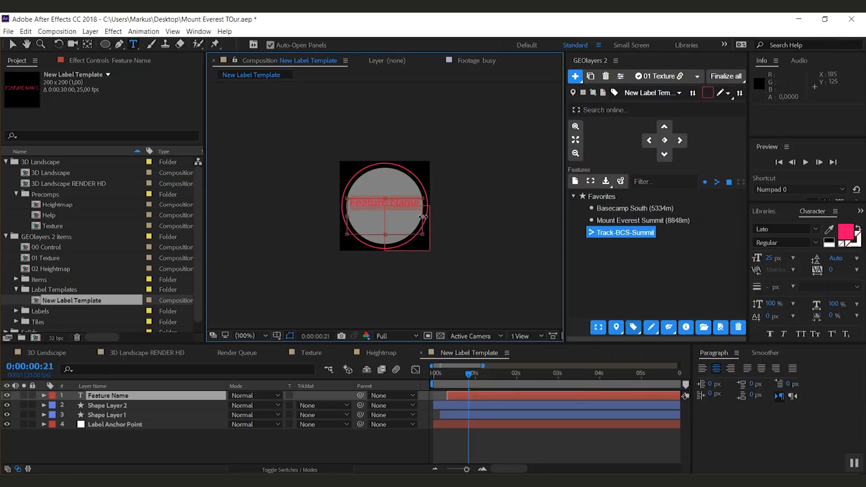
{"action": "left_click", "coordinate": [142, 450]}
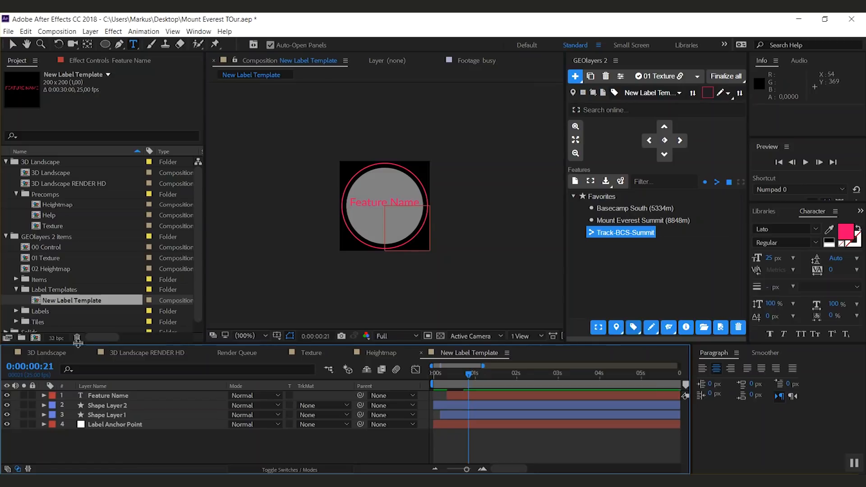
Step: Rename the label template composition to Circle Label
{"action": "left_click", "coordinate": [54, 289]}
{"action": "key", "text": "Down"}
{"action": "key", "text": "Return"}
{"action": "type", "text": "Circle Label"}
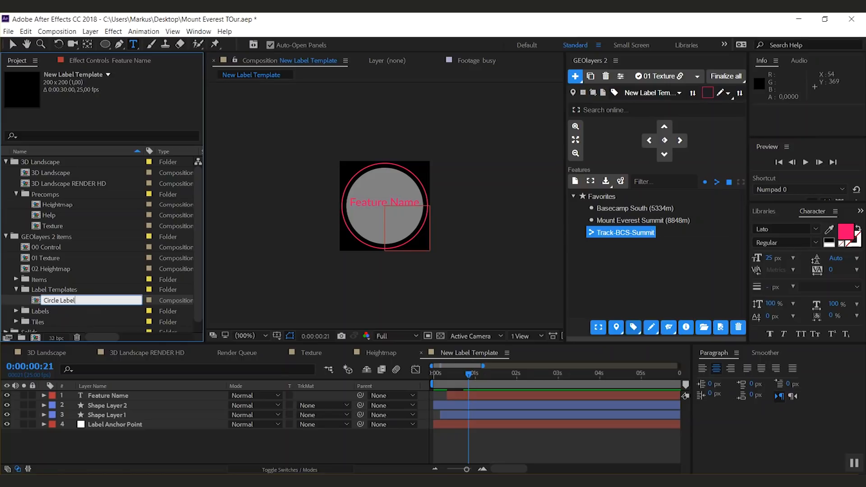
{"action": "left_click", "coordinate": [165, 459]}
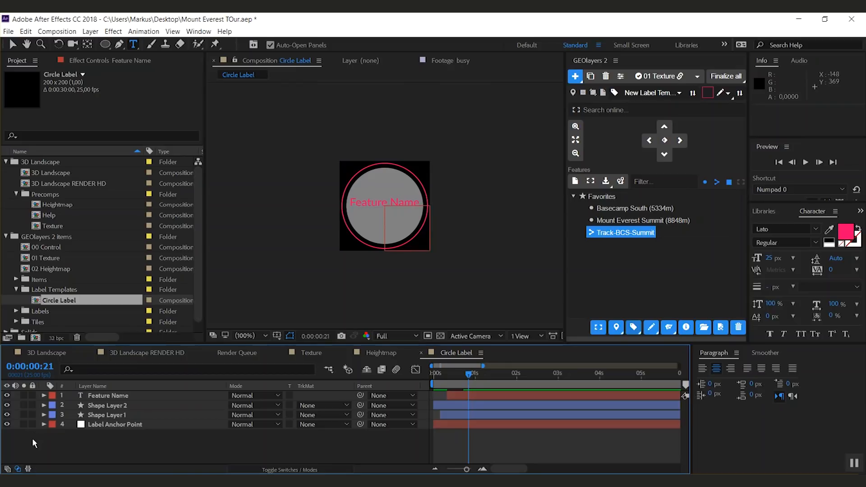
Step: Lock the two shape layers and the Label Anchor Point layer, keeping Feature Name selected
{"action": "left_click_drag", "start_coordinate": [33, 406], "coordinate": [32, 433]}
{"action": "left_click", "coordinate": [100, 396]}
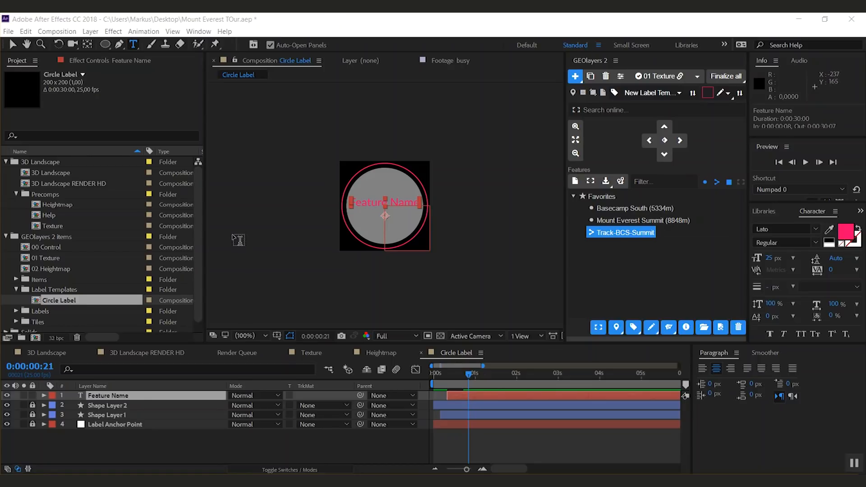
Step: Switch the GEOlayers target to the 00 Control composition and review the MIR Scene Settings effects in 3D Landscape
{"action": "left_click", "coordinate": [698, 76]}
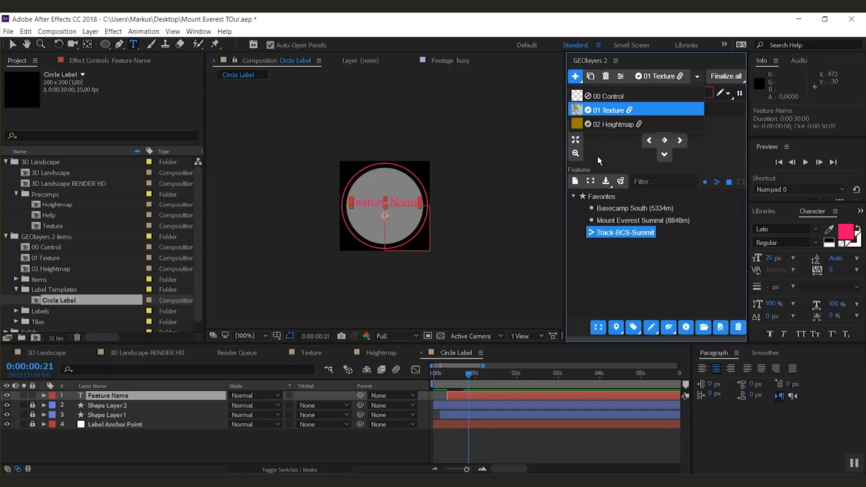
{"action": "left_click", "coordinate": [612, 100]}
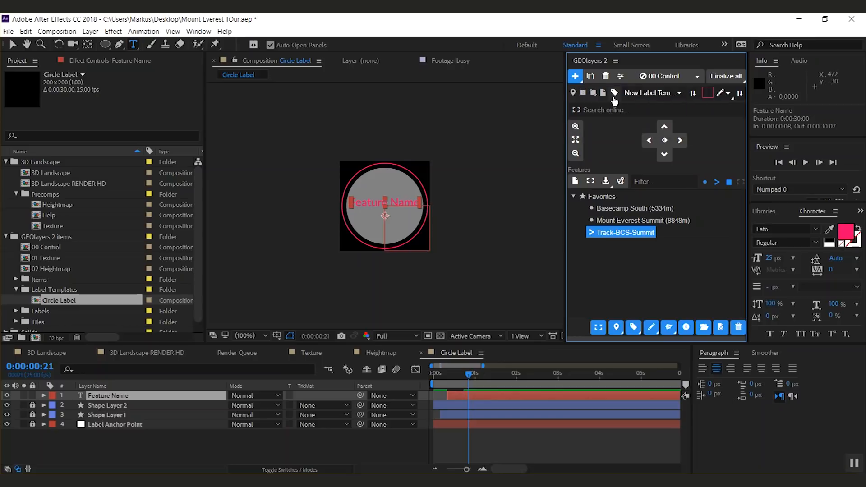
{"action": "left_click", "coordinate": [668, 77]}
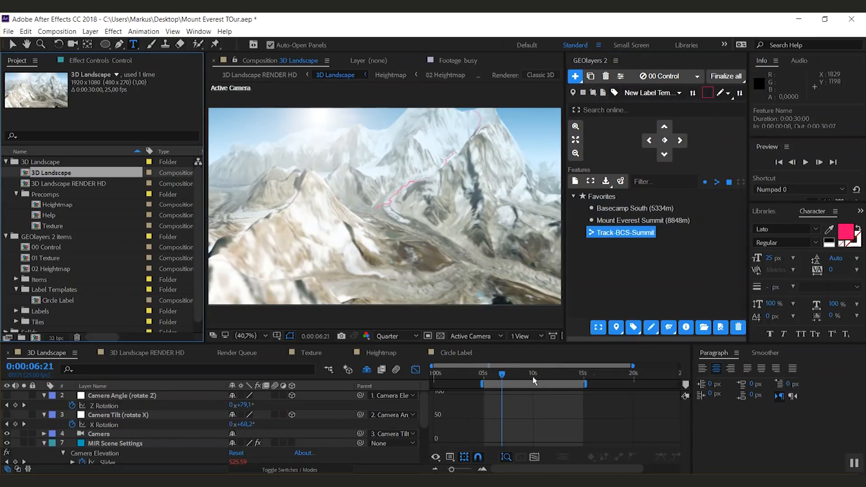
{"action": "left_click_drag", "start_coordinate": [424, 406], "coordinate": [412, 440]}
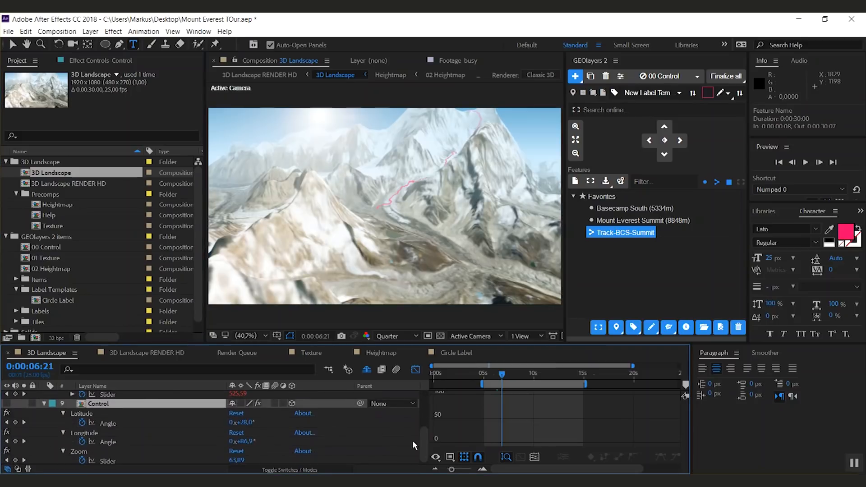
{"action": "scroll", "coordinate": [423, 442], "scroll_direction": "up", "scroll_amount": 3}
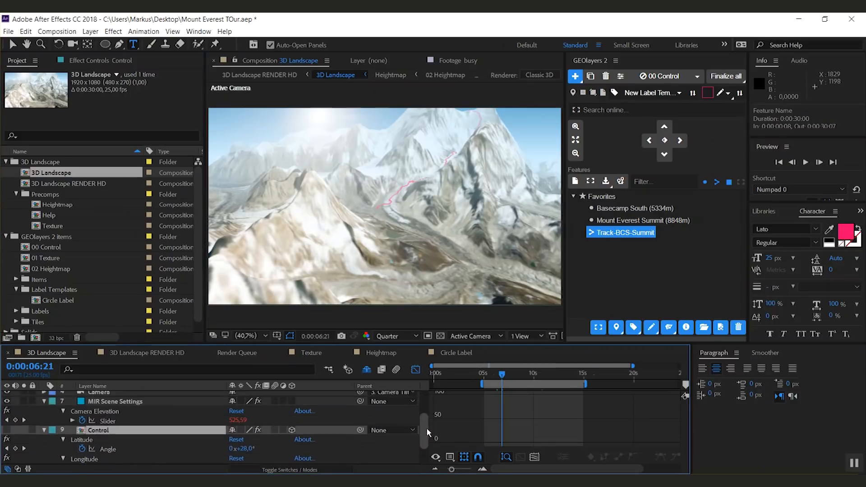
{"action": "left_click", "coordinate": [120, 411]}
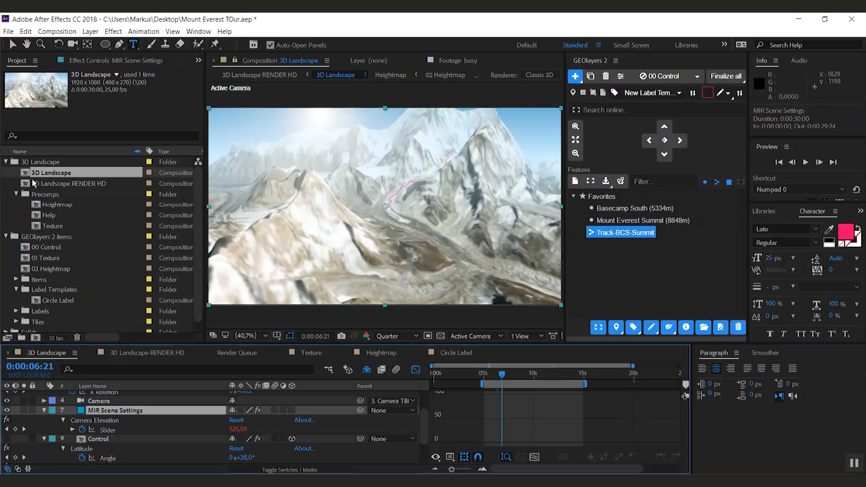
{"action": "left_click", "coordinate": [94, 64]}
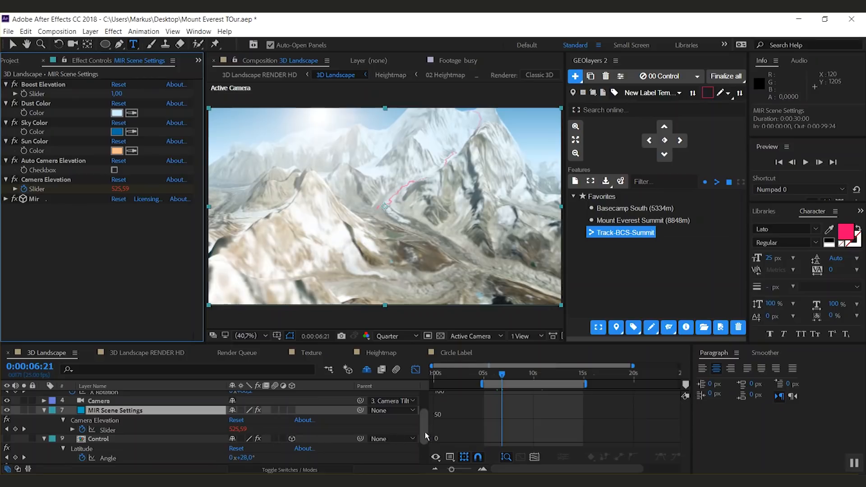
{"action": "left_click_drag", "start_coordinate": [425, 437], "coordinate": [424, 431]}
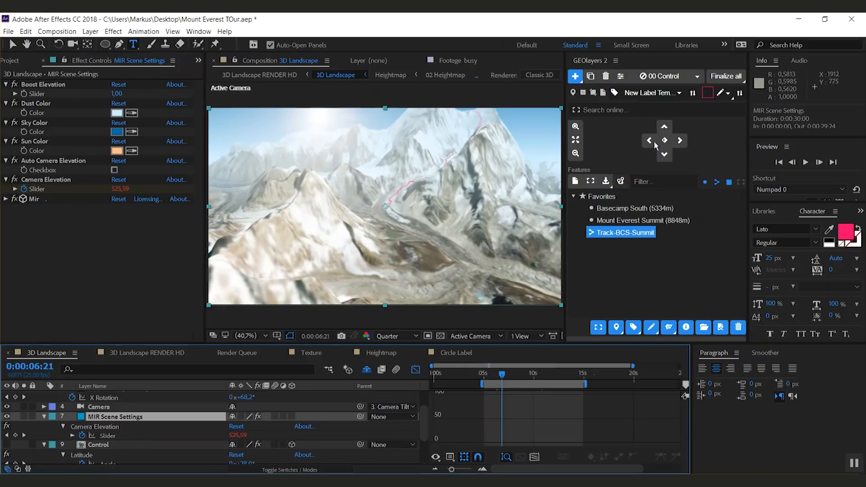
Step: Add a label using the Circle Label template for the Basecamp South (5334m) feature
{"action": "left_click", "coordinate": [602, 209]}
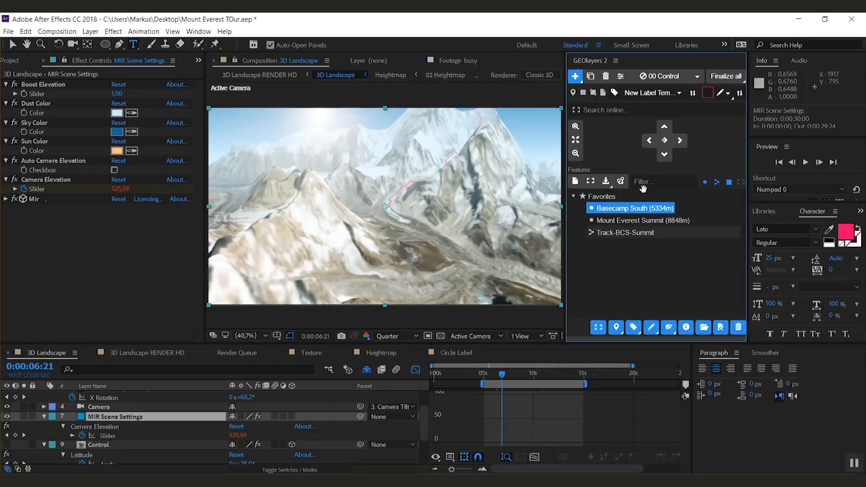
{"action": "left_click", "coordinate": [677, 93]}
{"action": "left_click", "coordinate": [631, 109]}
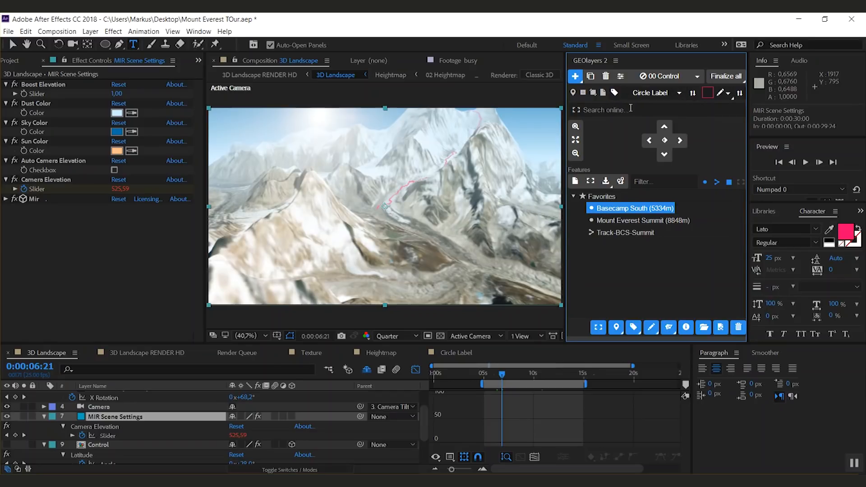
{"action": "left_click", "coordinate": [670, 94]}
{"action": "left_click", "coordinate": [657, 99]}
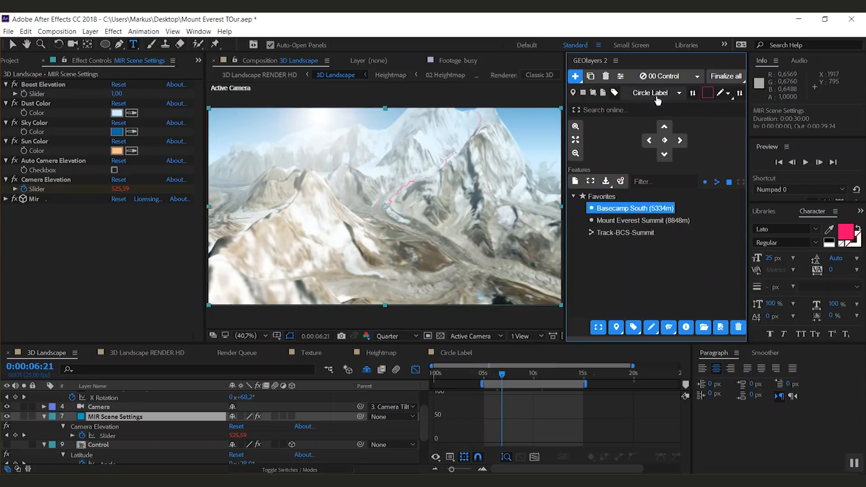
{"action": "left_click", "coordinate": [659, 94]}
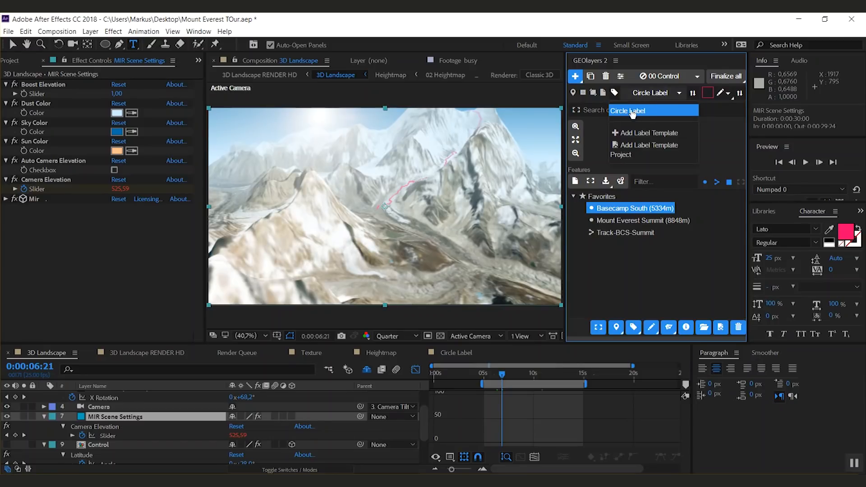
{"action": "left_click", "coordinate": [659, 96]}
{"action": "left_click", "coordinate": [659, 96]}
{"action": "left_click", "coordinate": [657, 96]}
{"action": "left_click", "coordinate": [656, 95]}
{"action": "left_click", "coordinate": [640, 107]}
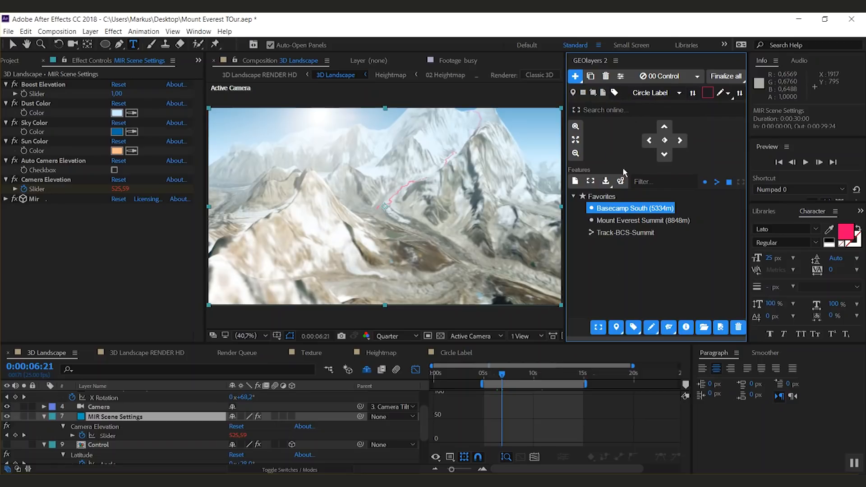
{"action": "left_click", "coordinate": [633, 328]}
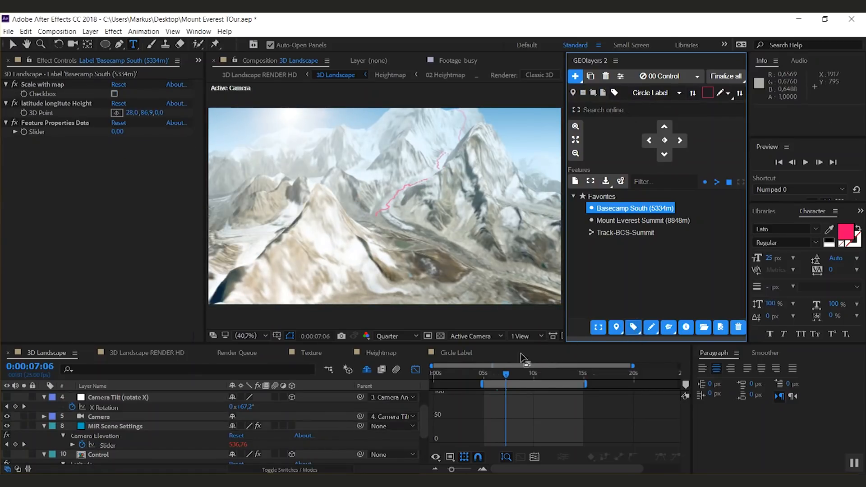
{"action": "left_click", "coordinate": [414, 369]}
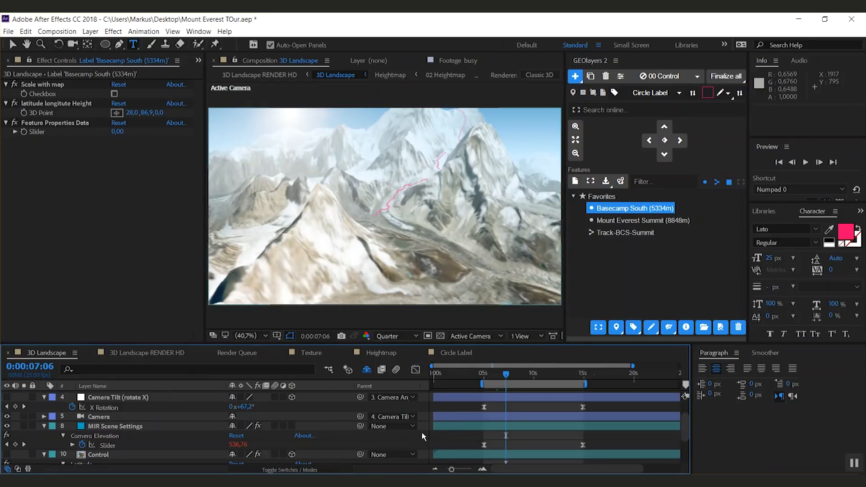
Step: Inspect the Control layer's Latitude, Longitude and Zoom keyframes in the 3D Landscape timeline
{"action": "left_click_drag", "start_coordinate": [685, 423], "coordinate": [683, 411]}
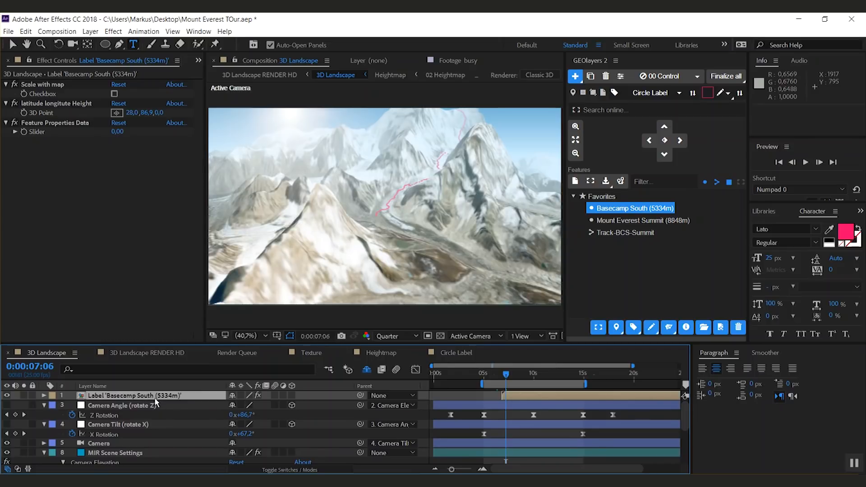
{"action": "key", "text": "comma"}
{"action": "key", "text": "comma"}
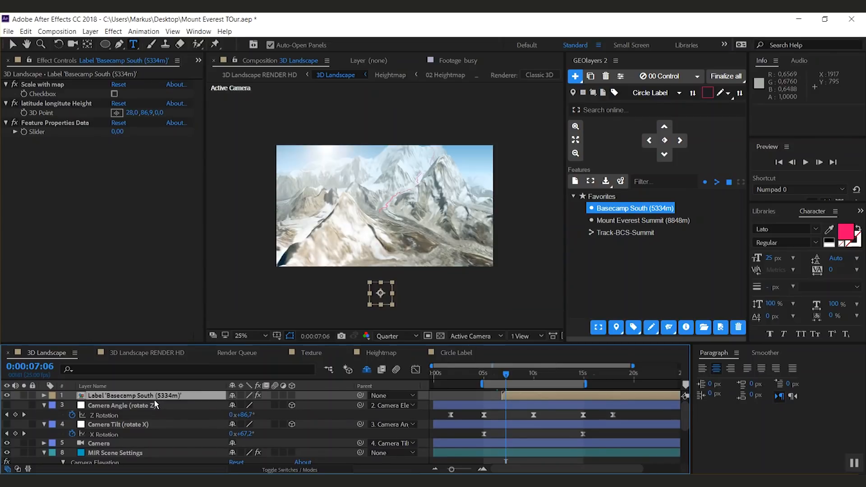
{"action": "left_click", "coordinate": [57, 103]}
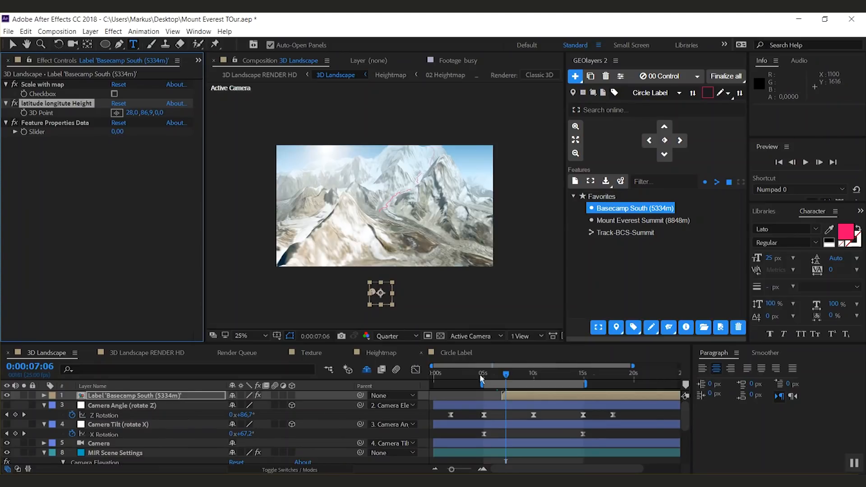
{"action": "left_click_drag", "start_coordinate": [683, 415], "coordinate": [682, 443]}
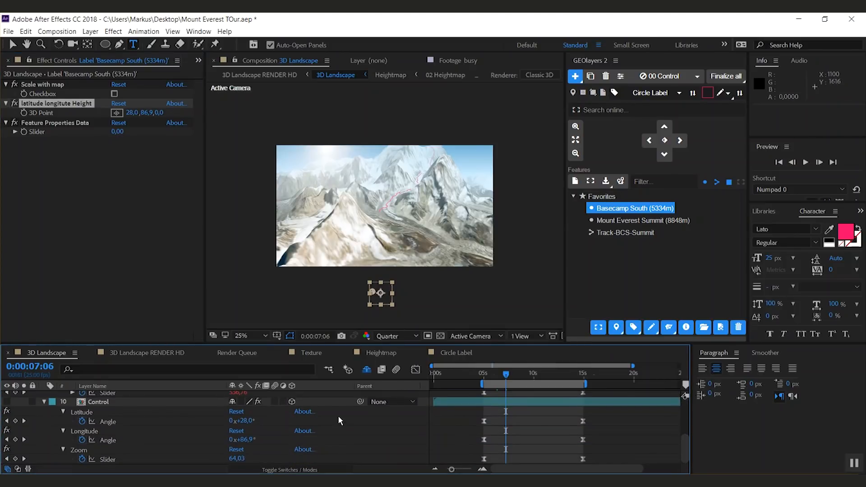
{"action": "left_click", "coordinate": [100, 404]}
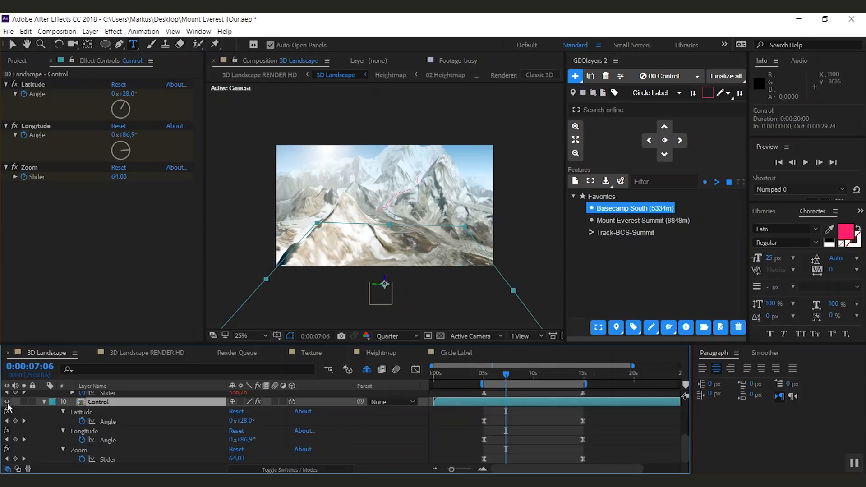
{"action": "left_click", "coordinate": [6, 402]}
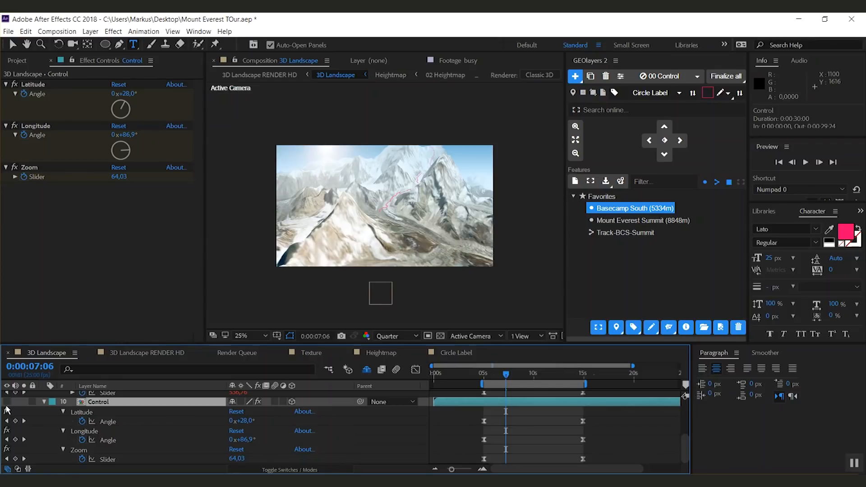
Step: Raise the Basecamp South label's latitude longitude Height 3D Point height to about 1398
{"action": "left_click_drag", "start_coordinate": [686, 454], "coordinate": [699, 398]}
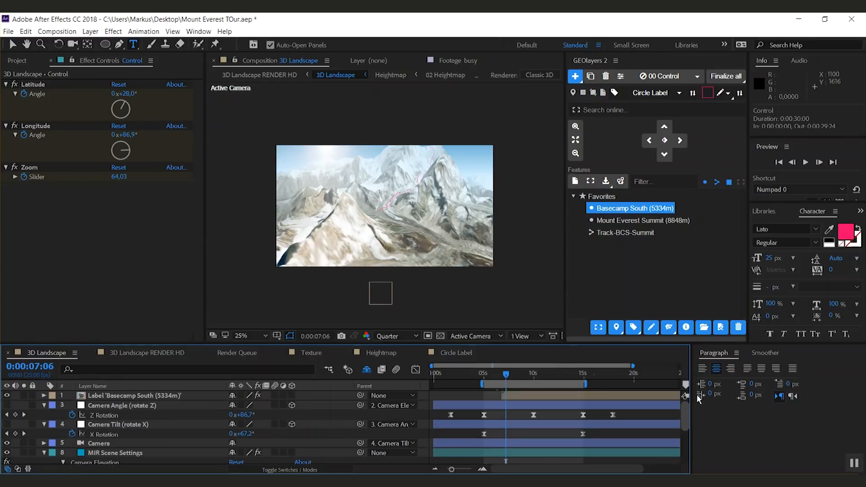
{"action": "left_click", "coordinate": [159, 397]}
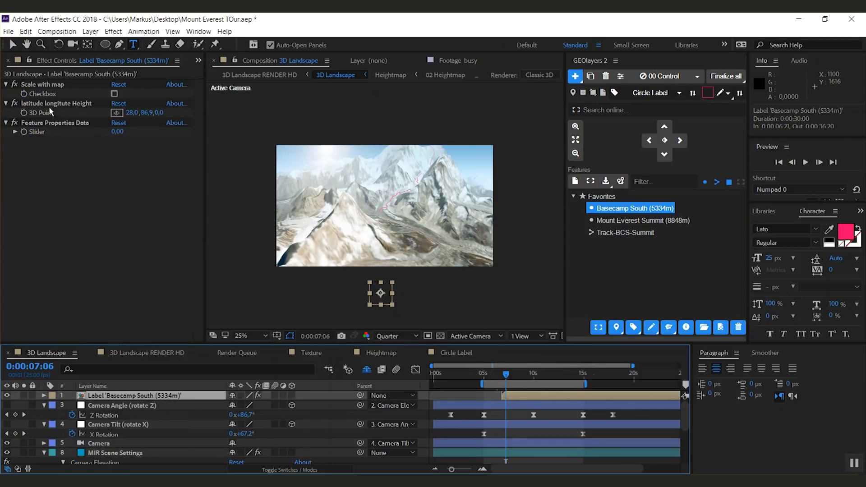
{"action": "left_click_drag", "start_coordinate": [162, 113], "coordinate": [260, 116]}
{"action": "key", "text": "slash"}
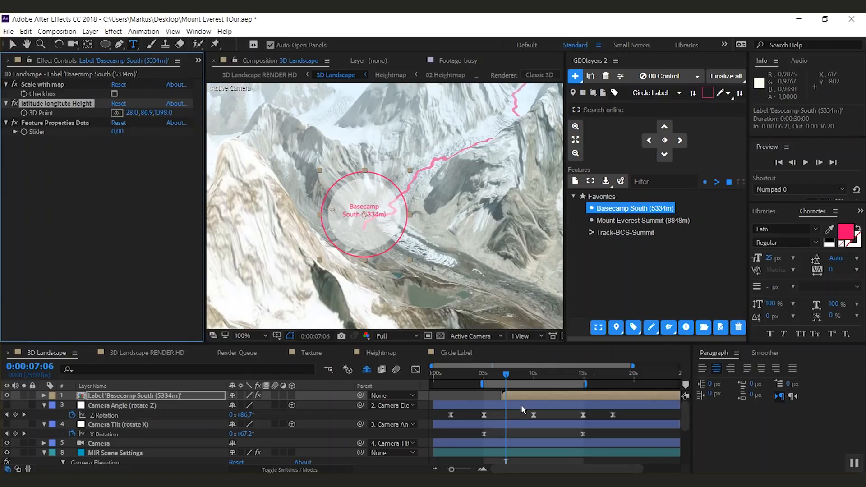
Step: Scrub through the camera move to preview the Basecamp South label at Quarter resolution
{"action": "left_click_drag", "start_coordinate": [528, 395], "coordinate": [558, 379]}
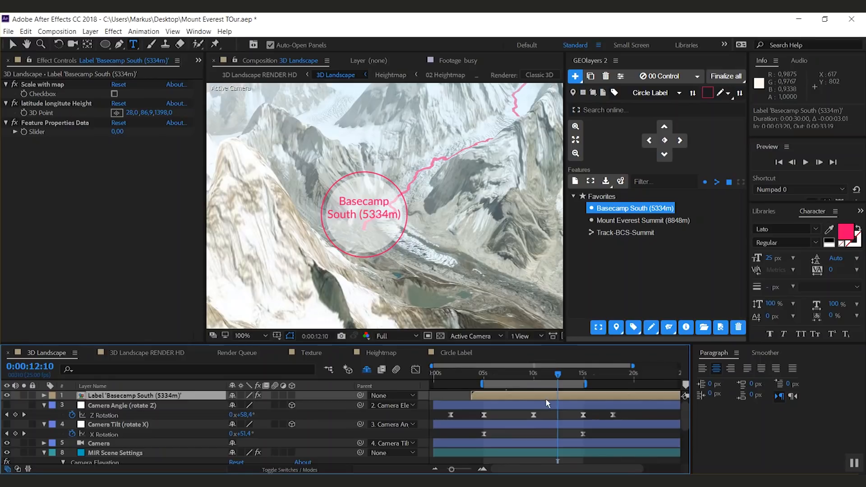
{"action": "left_click", "coordinate": [395, 336]}
{"action": "left_click", "coordinate": [400, 394]}
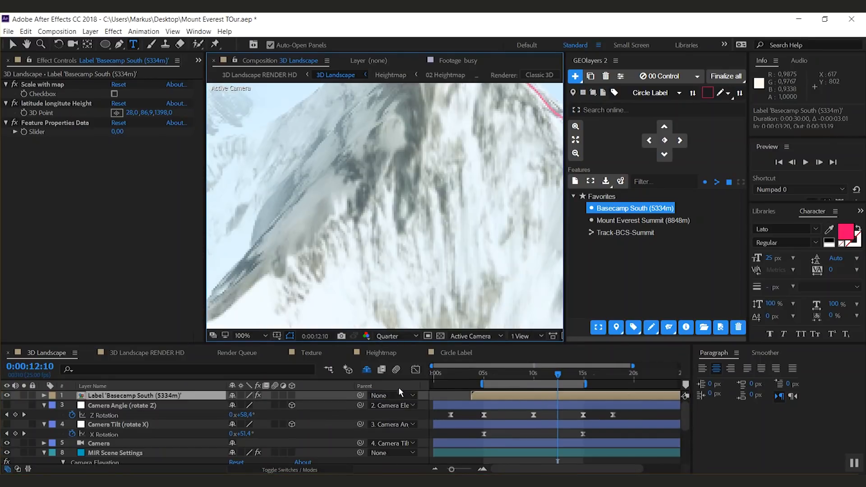
{"action": "key", "text": "comma"}
{"action": "left_click_drag", "start_coordinate": [559, 376], "coordinate": [563, 378]}
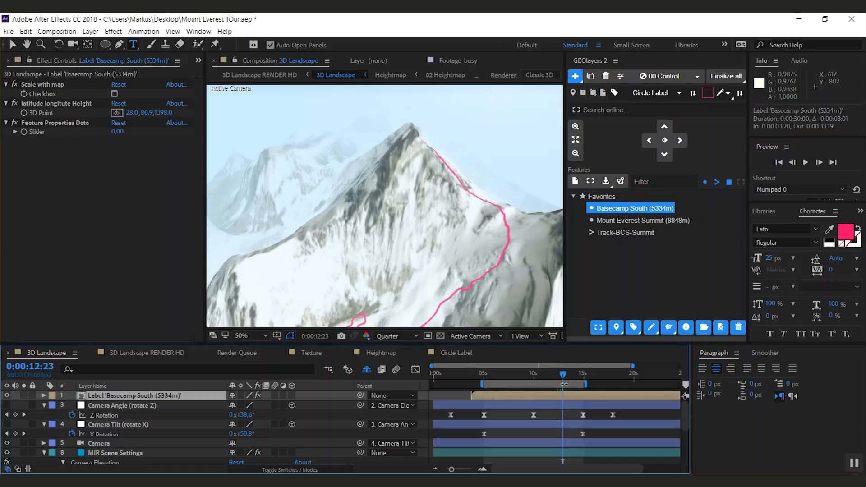
{"action": "left_click_drag", "start_coordinate": [562, 376], "coordinate": [567, 375]}
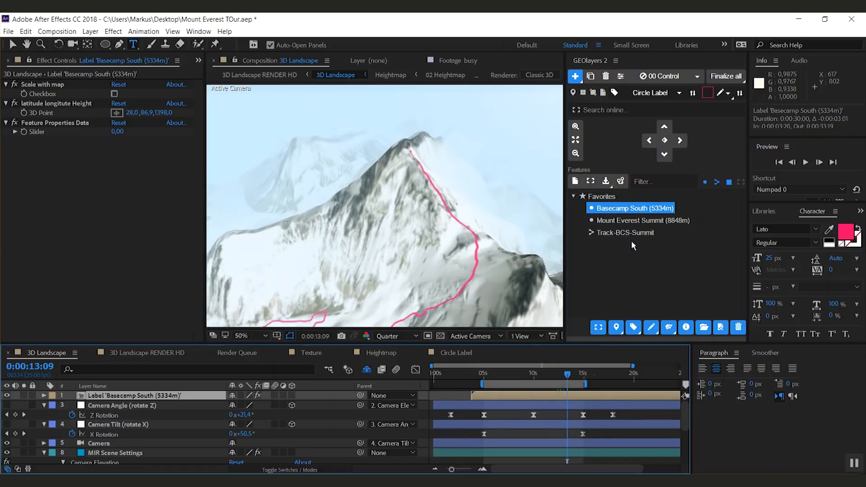
Step: Add a Circle Label for the Mount Everest Summit (8848m) feature
{"action": "left_click", "coordinate": [612, 221]}
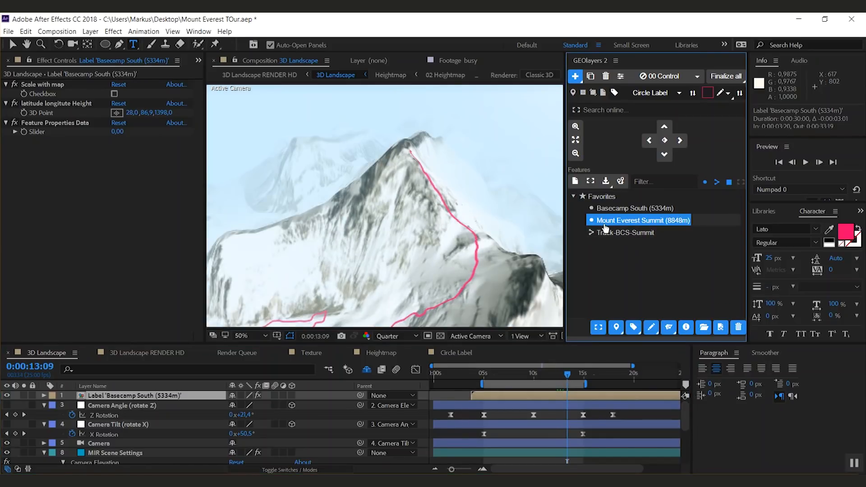
{"action": "left_click", "coordinate": [634, 328]}
{"action": "key", "text": "shift+Page_Down"}
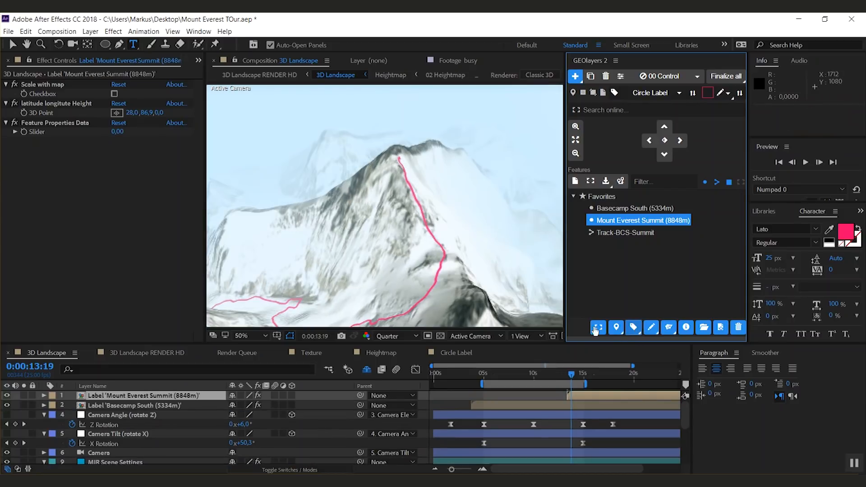
Step: Raise the Mount Everest Summit label's 3D Point height to about 3681 and scrub to review it
{"action": "left_click_drag", "start_coordinate": [160, 117], "coordinate": [397, 111]}
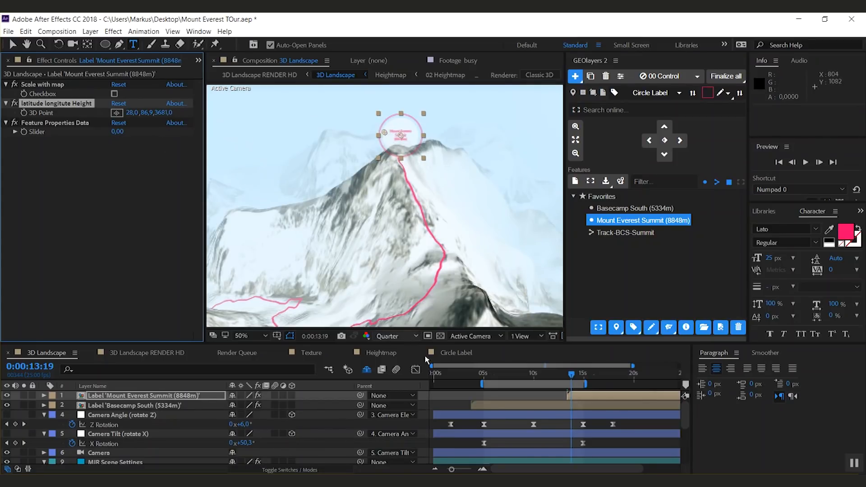
{"action": "left_click", "coordinate": [562, 375]}
{"action": "left_click_drag", "start_coordinate": [563, 378], "coordinate": [581, 375]}
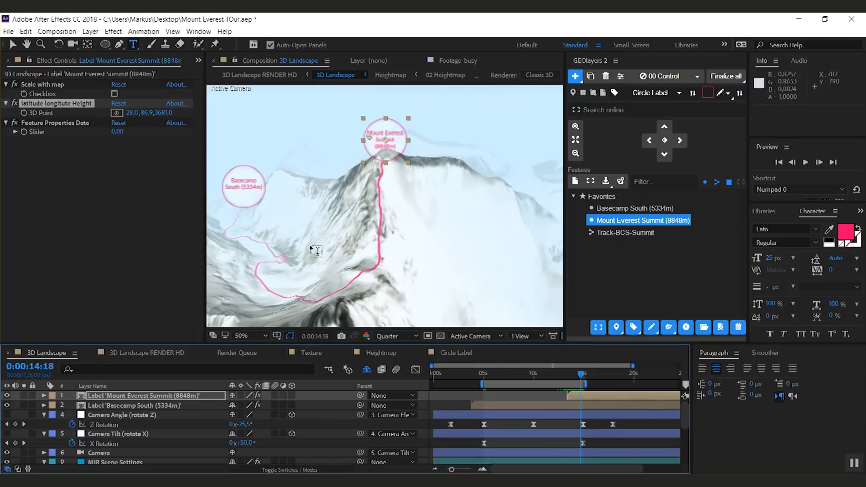
{"action": "left_click_drag", "start_coordinate": [582, 380], "coordinate": [537, 413]}
Step: Trim the Basecamp South label layer's out point to 0:00:10:18
{"action": "key", "text": "comma"}
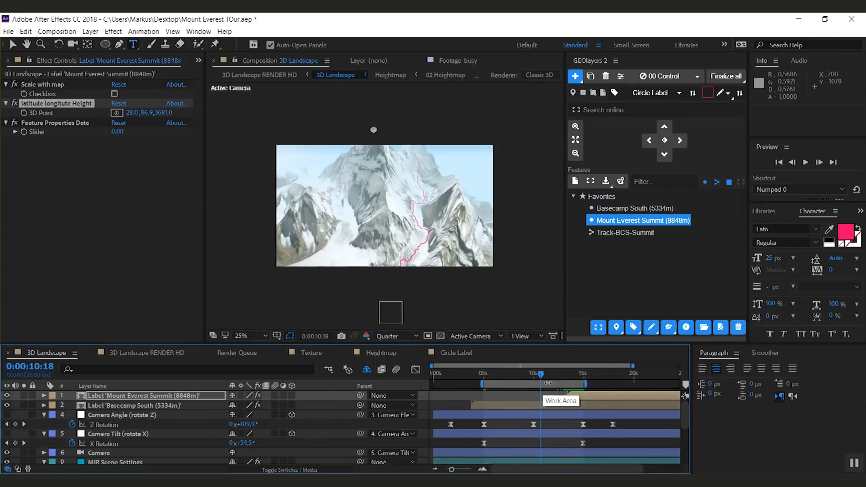
{"action": "left_click", "coordinate": [535, 407]}
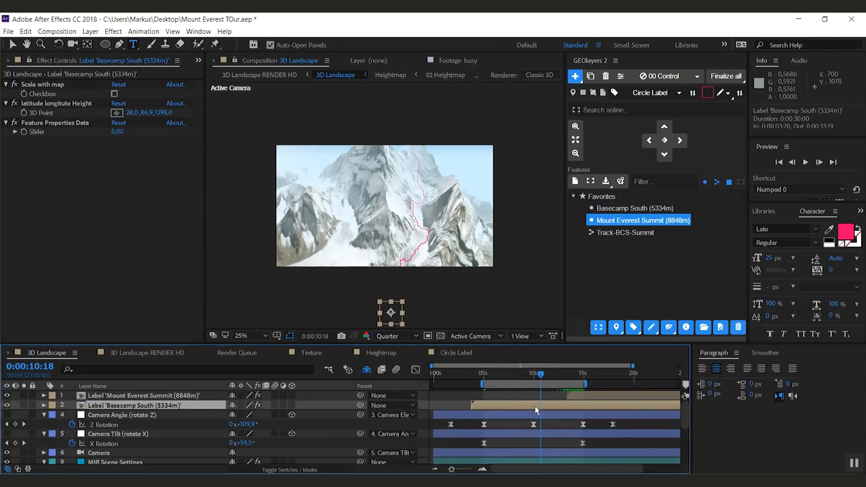
{"action": "key", "text": "alt+bracketright"}
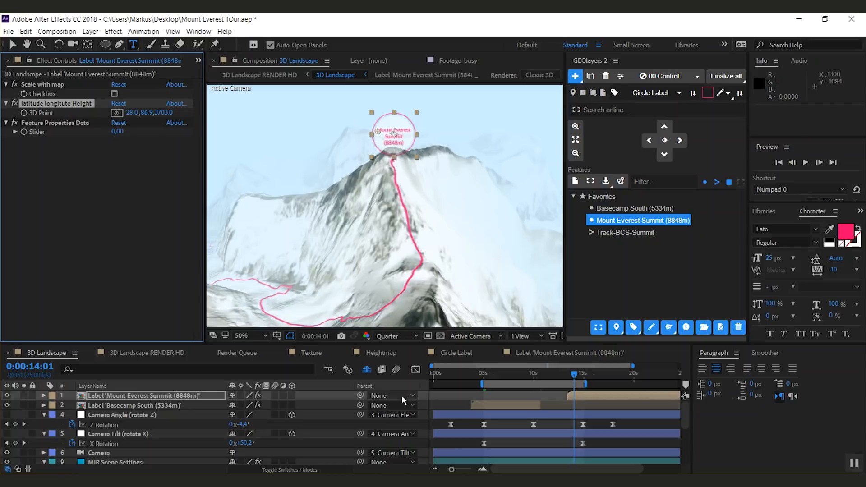
Step: Add a Trim Paths operator to the Track-BCS-Summit shape layer in the Texture composition
{"action": "left_click", "coordinate": [318, 355]}
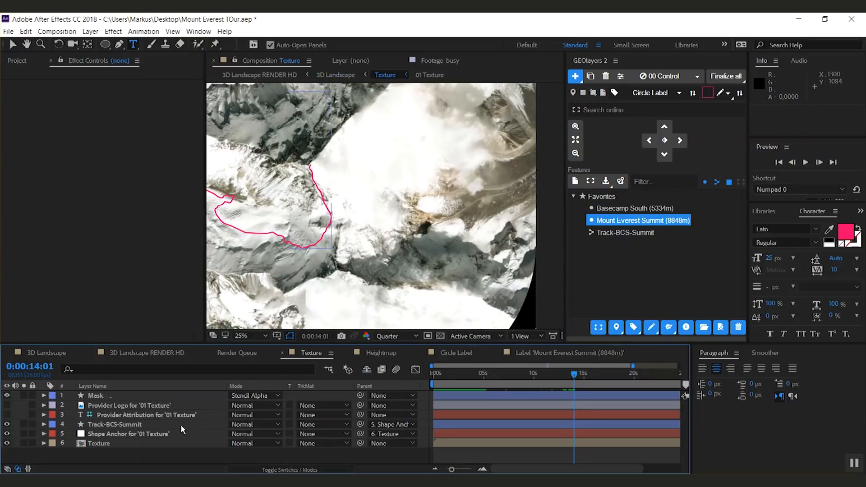
{"action": "key", "text": "comma"}
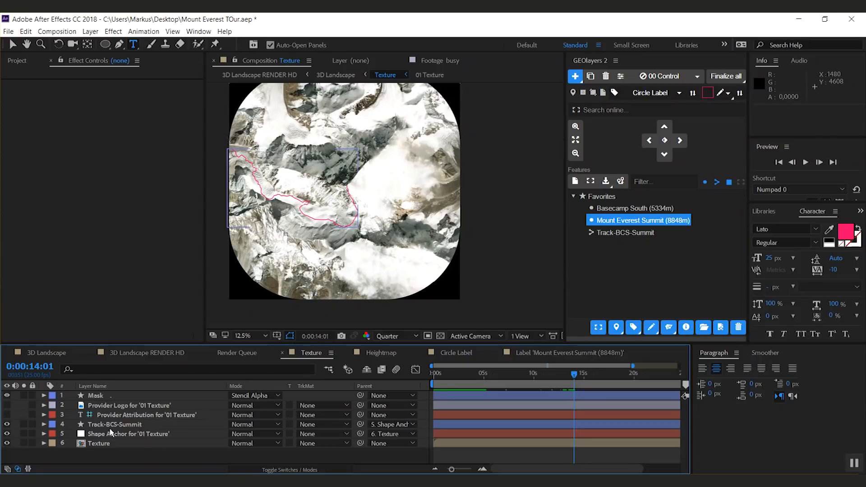
{"action": "left_click", "coordinate": [104, 425]}
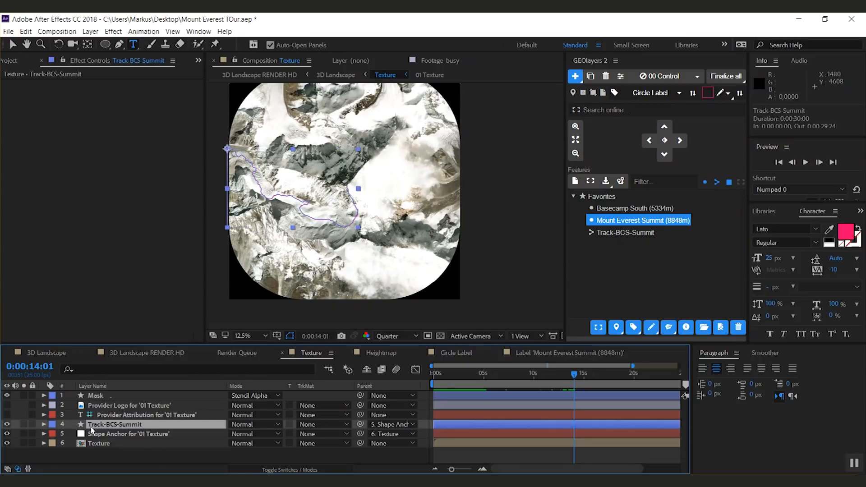
{"action": "left_click", "coordinate": [44, 424]}
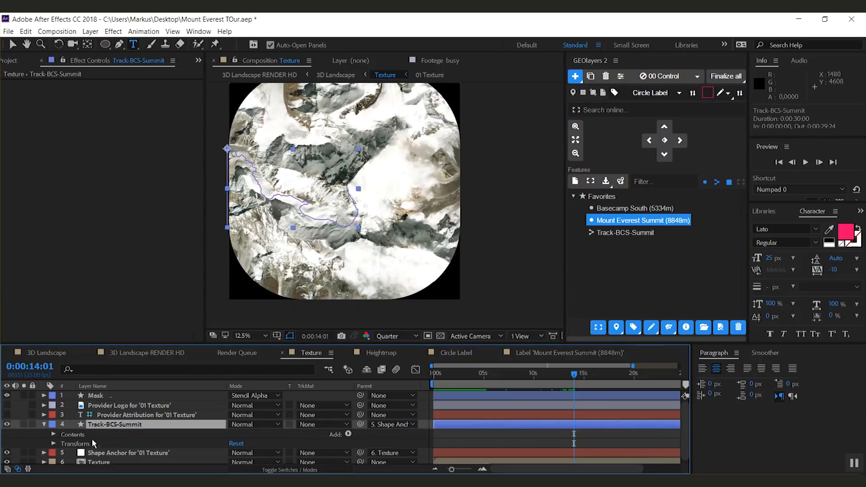
{"action": "left_click", "coordinate": [348, 434]}
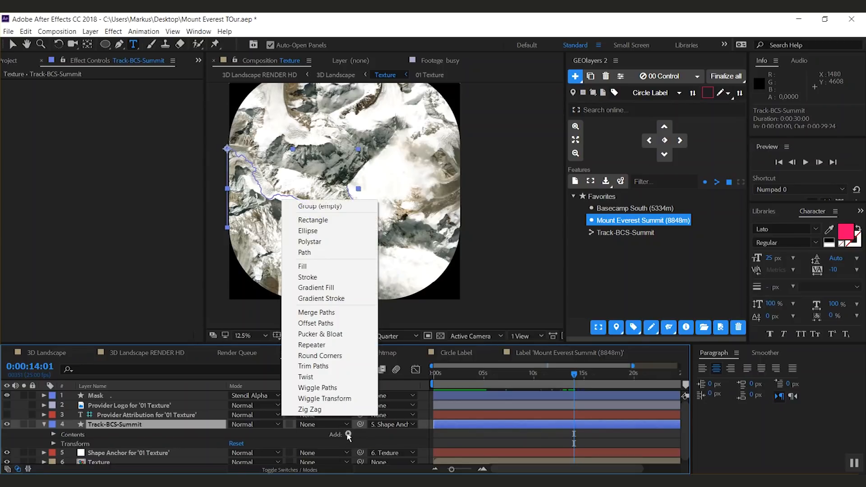
{"action": "left_click", "coordinate": [328, 370]}
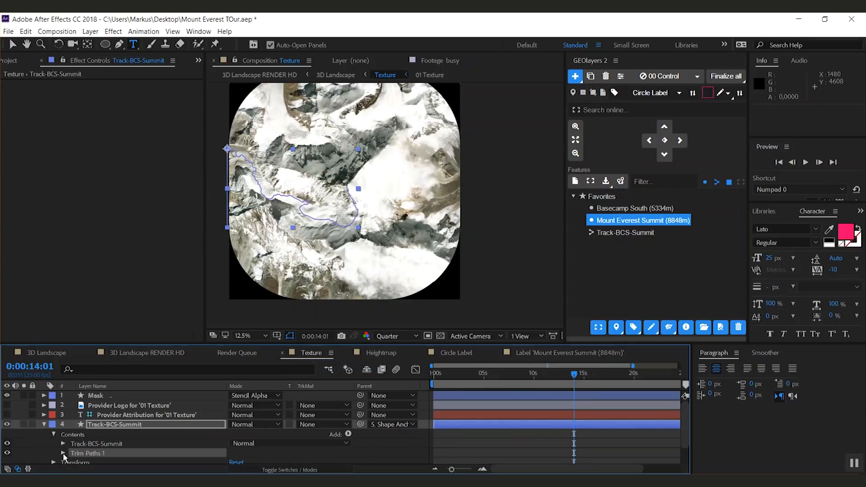
Step: Keyframe the Trim Paths End at 0% at 0:00:05:00
{"action": "left_click", "coordinate": [53, 354]}
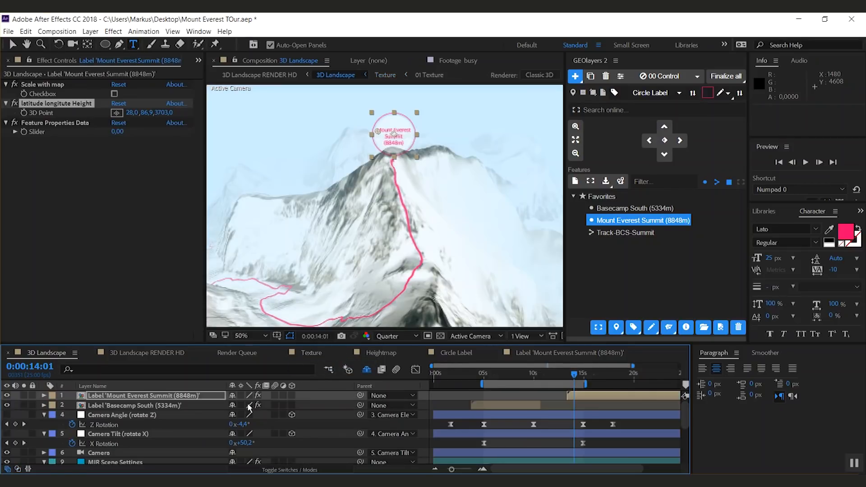
{"action": "left_click", "coordinate": [484, 375]}
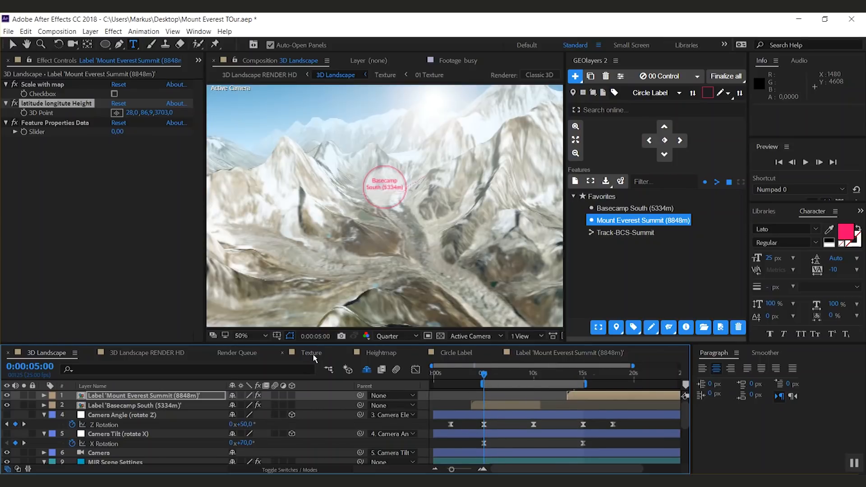
{"action": "left_click", "coordinate": [313, 354]}
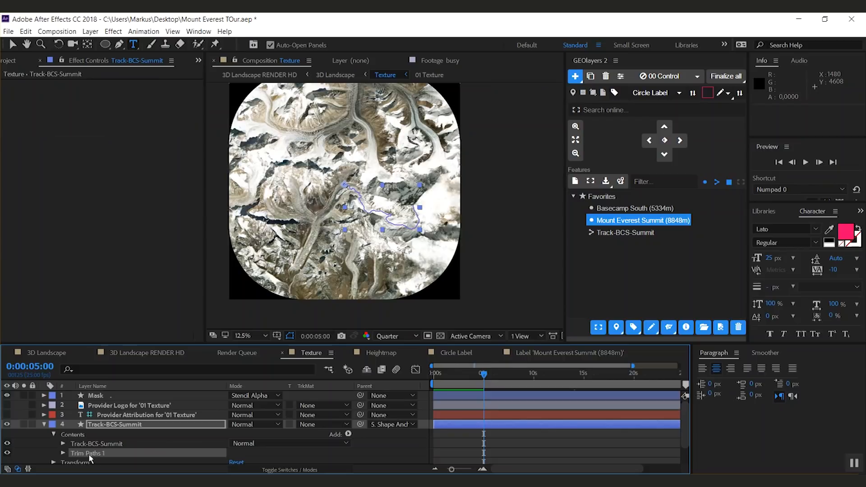
{"action": "left_click", "coordinate": [63, 453]}
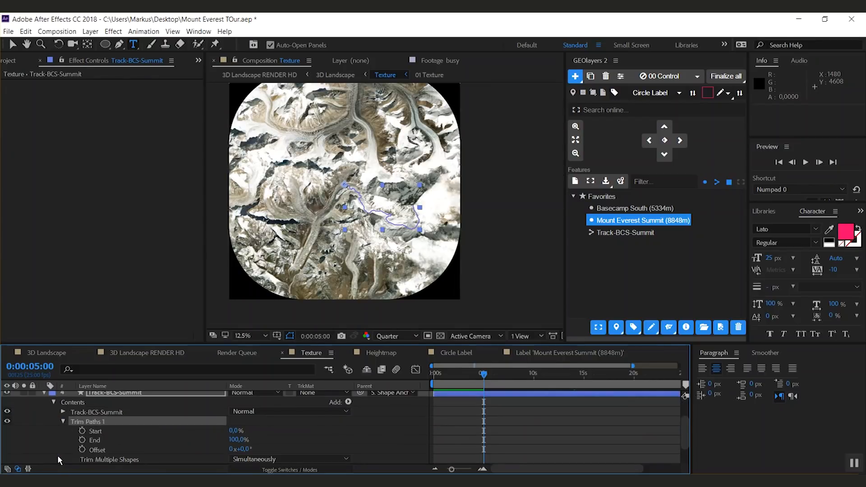
{"action": "left_click", "coordinate": [82, 440]}
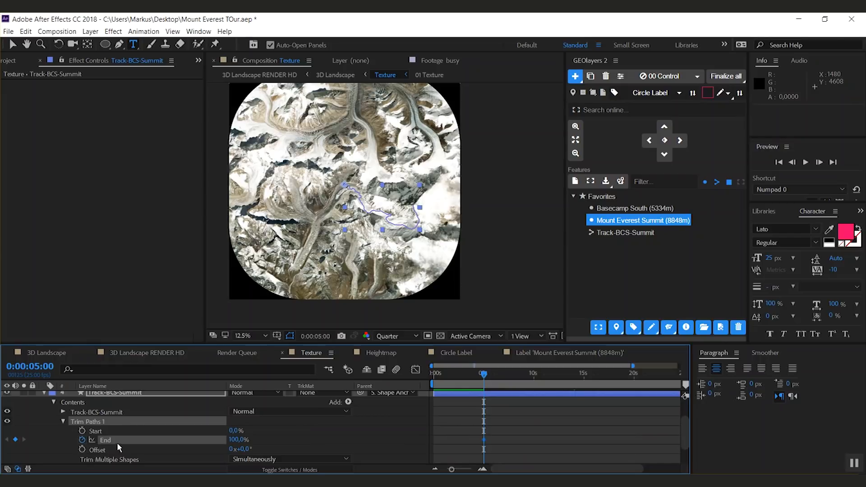
{"action": "left_click", "coordinate": [235, 440]}
{"action": "type", "text": "0"}
{"action": "key", "text": "Return"}
Step: Keyframe the Trim Paths End at 100% at 0:00:14:24
{"action": "left_click", "coordinate": [47, 353]}
{"action": "left_click", "coordinate": [583, 378]}
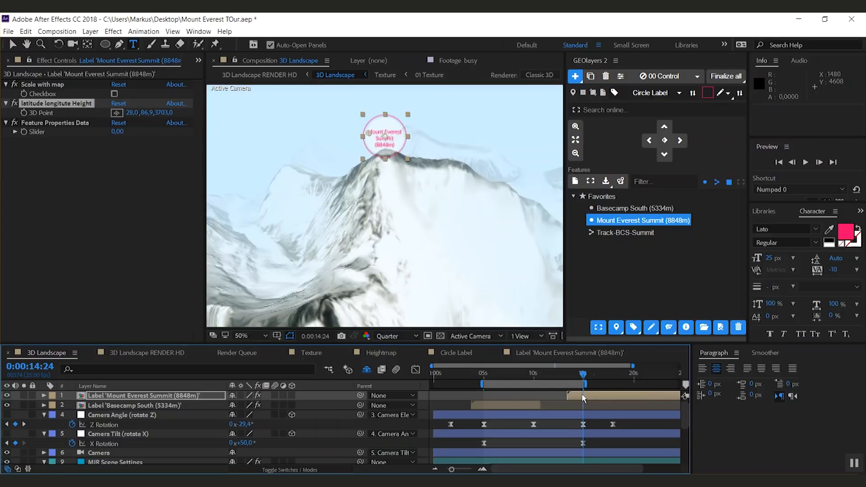
{"action": "left_click", "coordinate": [311, 353]}
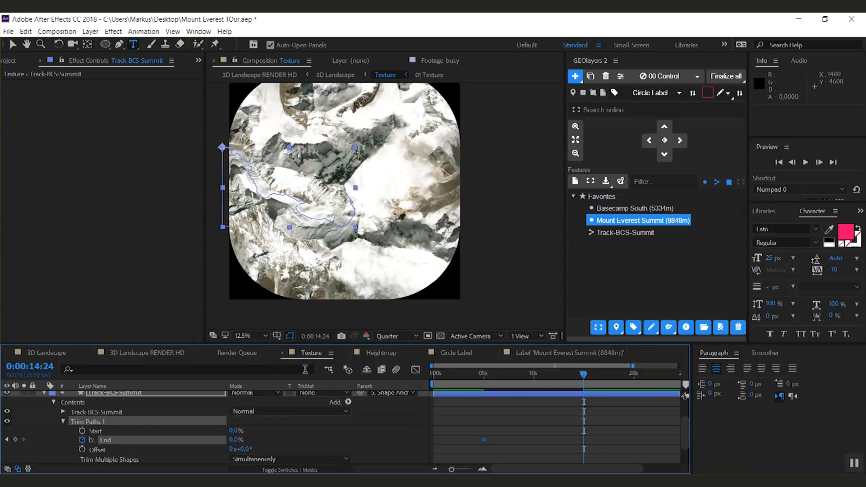
{"action": "left_click", "coordinate": [234, 440]}
{"action": "key", "text": "Return"}
{"action": "left_click", "coordinate": [42, 416]}
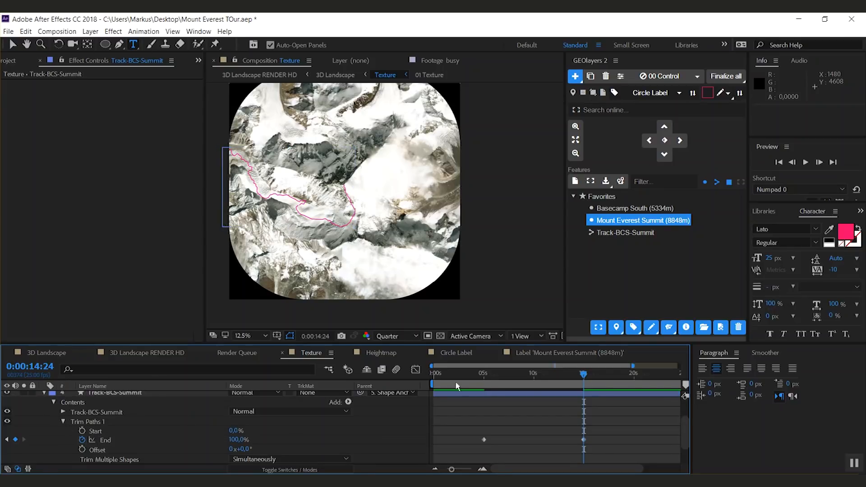
{"action": "scroll", "coordinate": [409, 284], "scroll_direction": "down", "scroll_amount": 1}
{"action": "scroll", "coordinate": [379, 246], "scroll_direction": "up", "scroll_amount": 2}
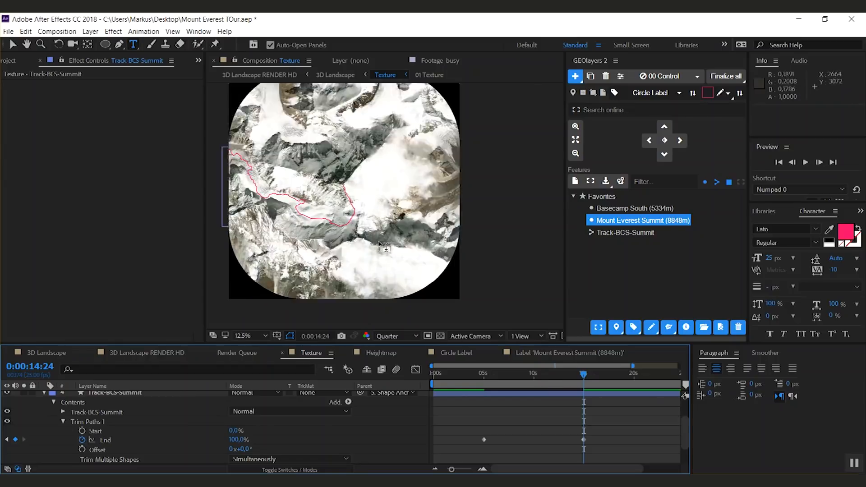
Step: Preview the route animation in the 3D Landscape composition starting from 0:00:05:00
{"action": "left_click_drag", "start_coordinate": [405, 239], "coordinate": [569, 255]}
{"action": "mouse_move", "coordinate": [583, 378]}
{"action": "left_mouse_down"}
{"action": "mouse_move", "coordinate": [481, 378]}
{"action": "mouse_move", "coordinate": [570, 379]}
{"action": "mouse_move", "coordinate": [582, 389]}
{"action": "mouse_move", "coordinate": [526, 393]}
{"action": "mouse_move", "coordinate": [501, 378]}
{"action": "mouse_move", "coordinate": [590, 377]}
{"action": "left_mouse_up"}
{"action": "key", "text": "comma"}
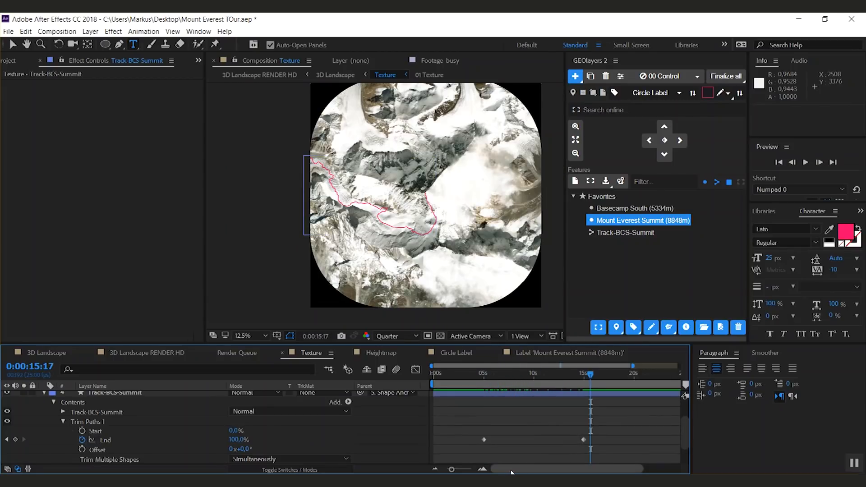
{"action": "left_click", "coordinate": [47, 352]}
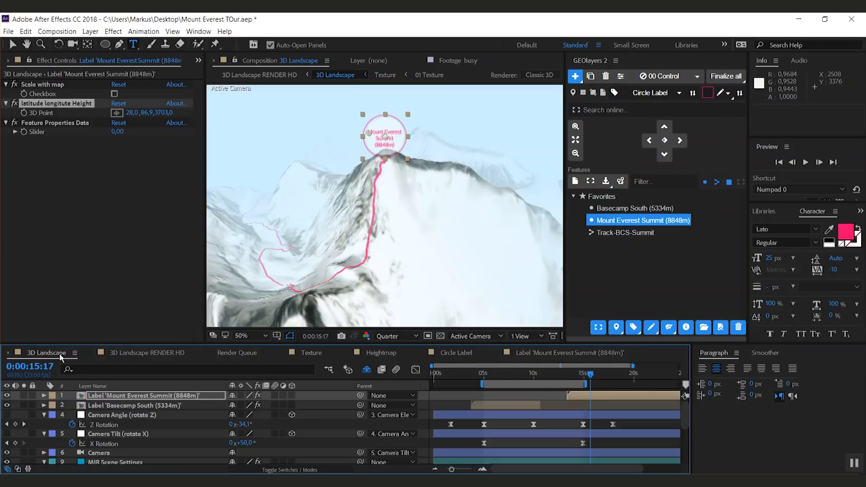
{"action": "left_click", "coordinate": [484, 378]}
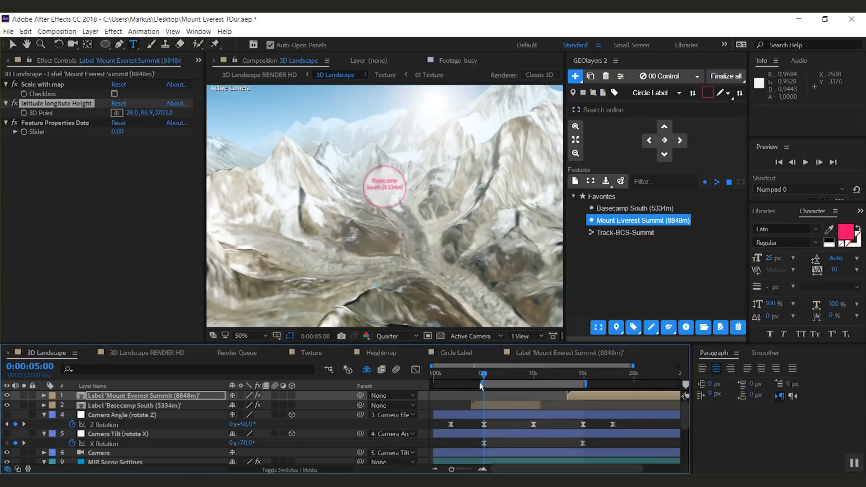
{"action": "key", "text": "space"}
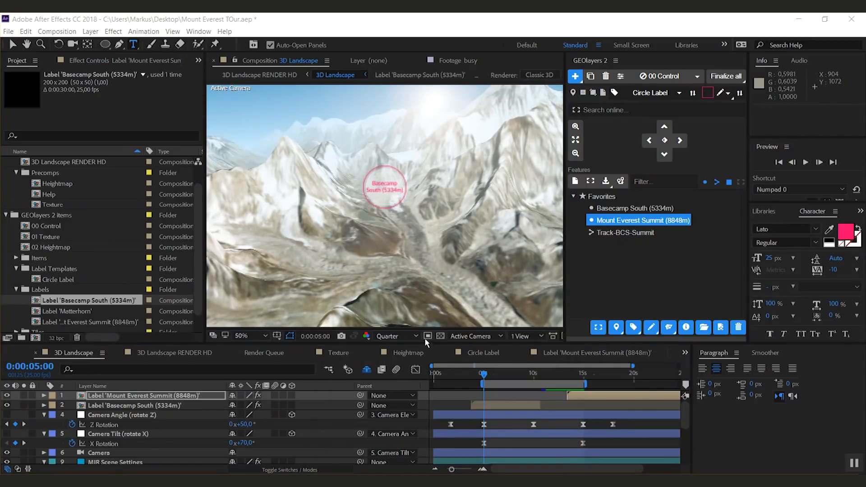
Step: Switch the viewer to Full resolution, add a new adjustment layer, and set its size to 200 × 200 px
{"action": "left_click", "coordinate": [413, 334]}
{"action": "left_click", "coordinate": [397, 363]}
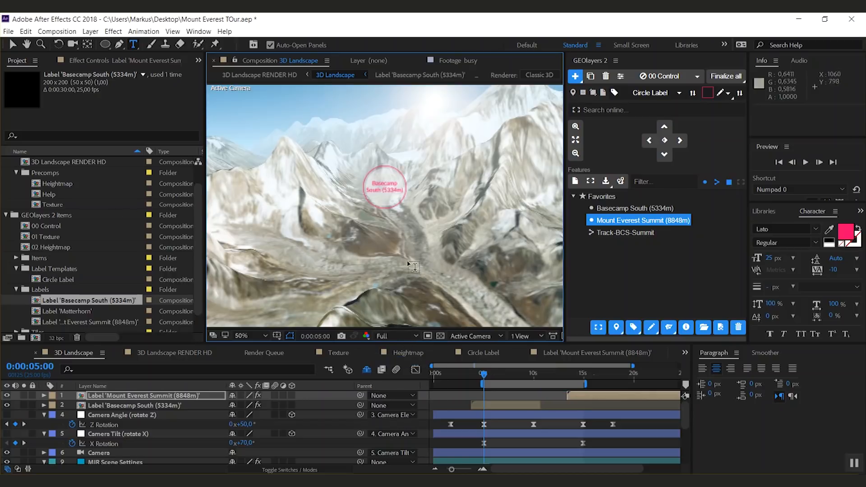
{"action": "scroll", "coordinate": [393, 185], "scroll_direction": "up", "scroll_amount": 4}
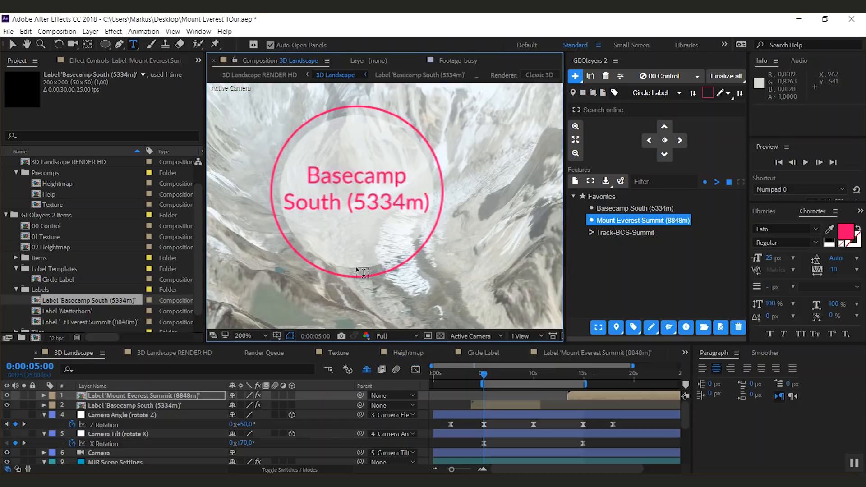
{"action": "left_click", "coordinate": [121, 404]}
{"action": "key", "text": "ctrl+alt+y"}
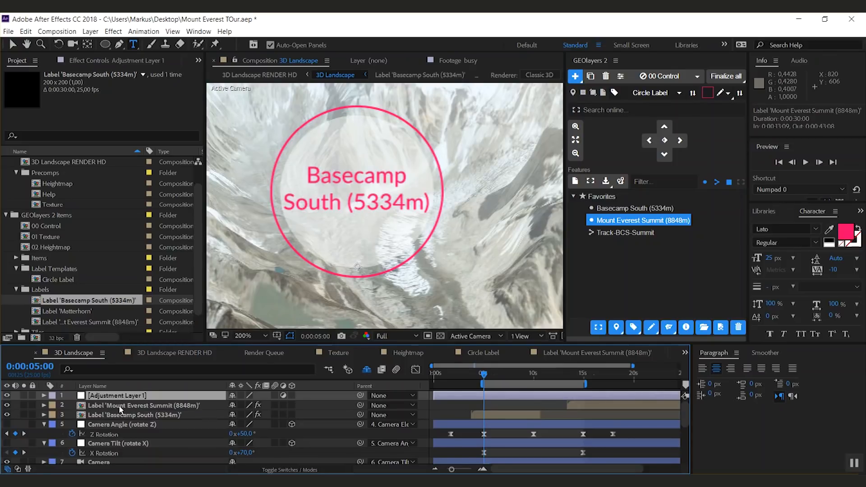
{"action": "key", "text": "ctrl+shift+y"}
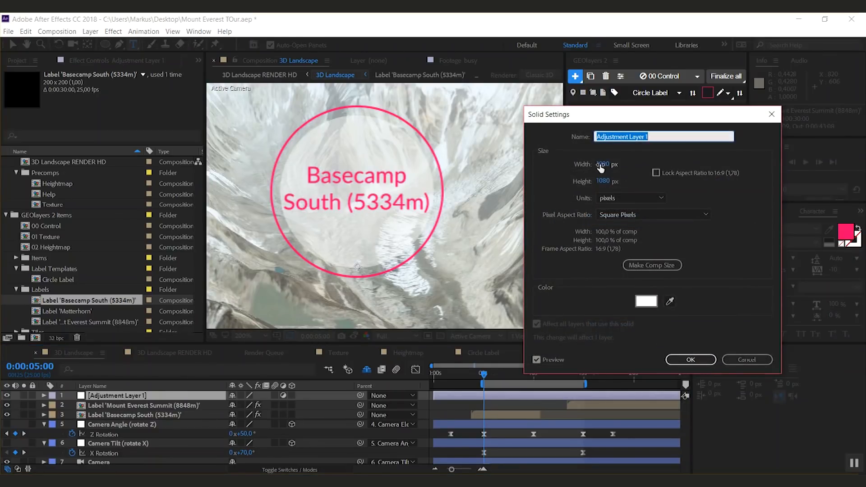
{"action": "double_click", "coordinate": [601, 165]}
{"action": "type", "text": "200"}
{"action": "key", "text": "Tab"}
{"action": "type", "text": "200"}
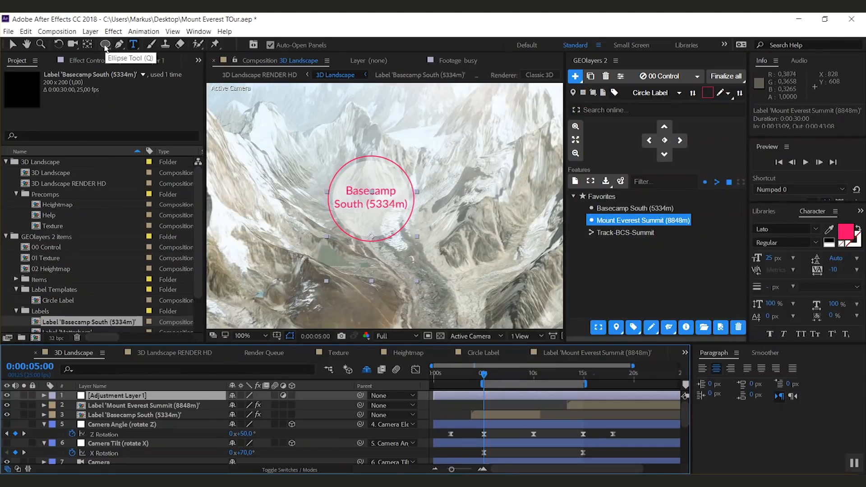
Step: Give the adjustment layer a full-size ellipse mask and a Fast Box Blur with a radius of 5
{"action": "double_click", "coordinate": [104, 45]}
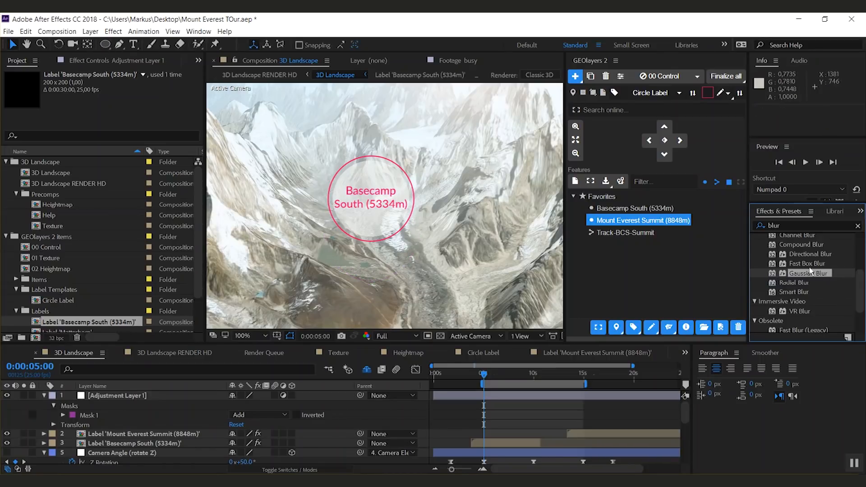
{"action": "left_click_drag", "start_coordinate": [806, 265], "coordinate": [140, 396]}
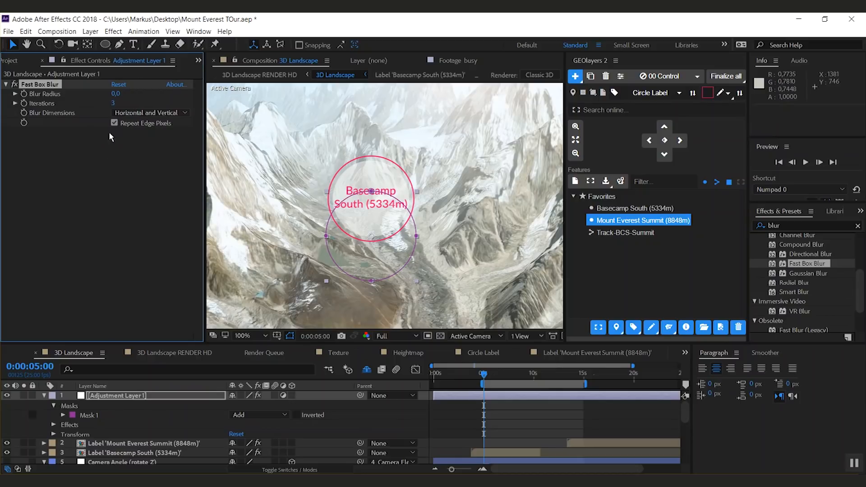
{"action": "left_click", "coordinate": [115, 94]}
{"action": "type", "text": "6"}
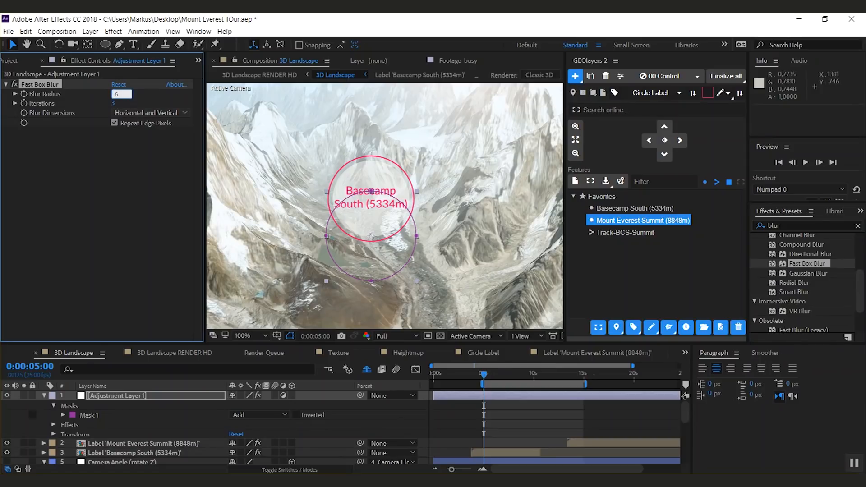
{"action": "key", "text": "Return"}
{"action": "left_click", "coordinate": [116, 94]}
{"action": "type", "text": "5"}
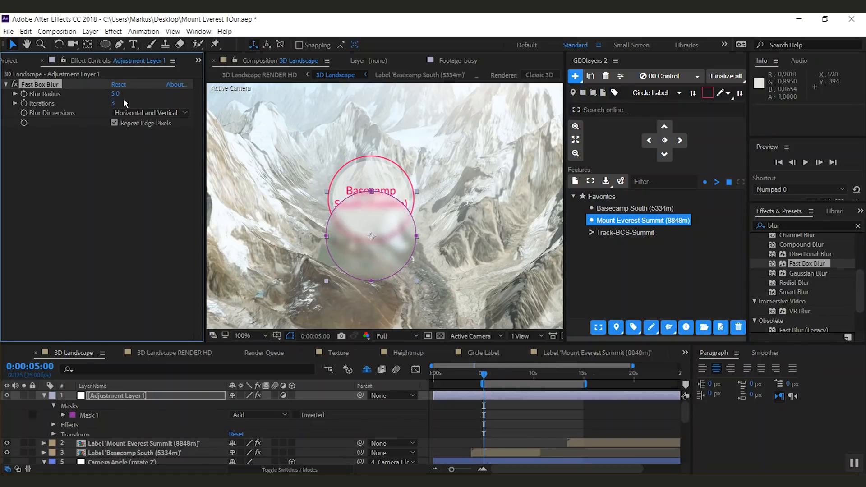
Step: Move the adjustment layer below the label layers and parent it to the Basecamp South label
{"action": "left_click", "coordinate": [44, 396]}
{"action": "left_click_drag", "start_coordinate": [118, 398], "coordinate": [116, 426]}
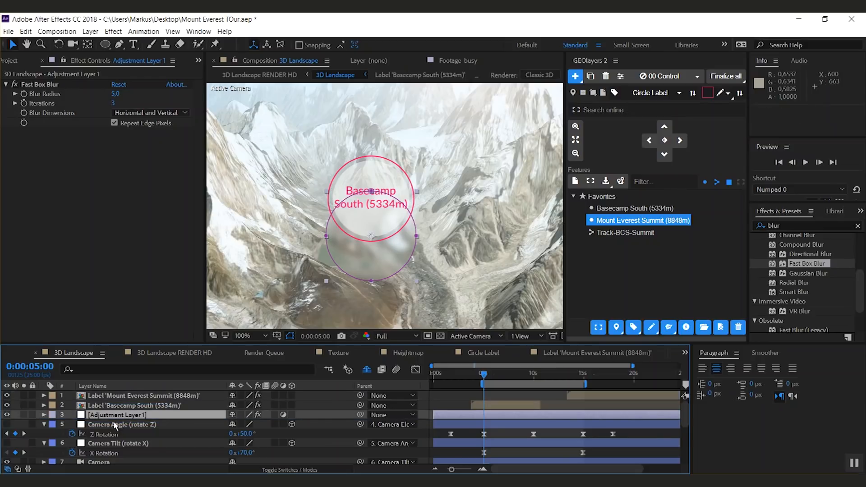
{"action": "left_click_drag", "start_coordinate": [360, 415], "coordinate": [148, 410]}
Step: Set the adjustment layer's position to 100, 100 so it centres on the label
{"action": "key", "text": "p"}
{"action": "left_click", "coordinate": [233, 425]}
{"action": "type", "text": "100"}
{"action": "key", "text": "Tab"}
{"action": "type", "text": "1"}
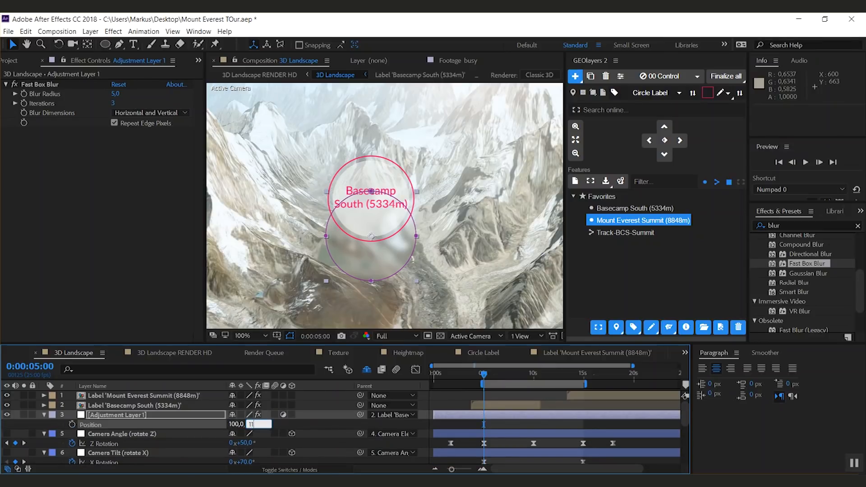
{"action": "type", "text": "00"}
{"action": "key", "text": "Return"}
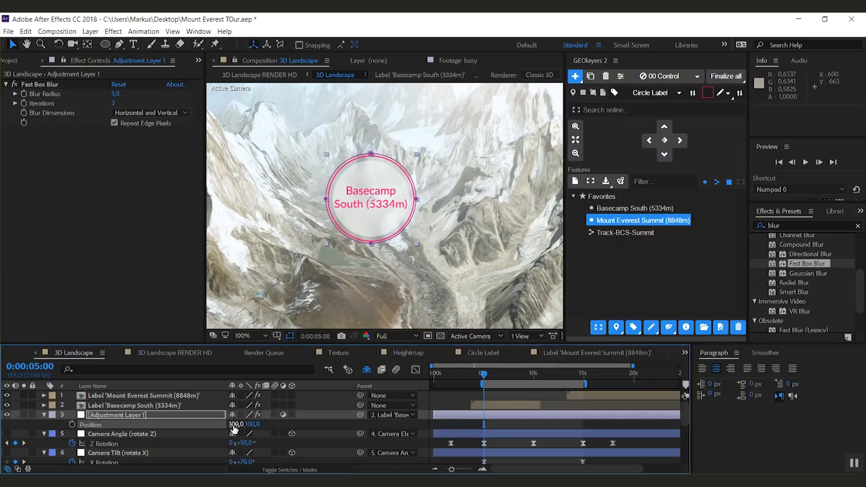
{"action": "left_click", "coordinate": [33, 425]}
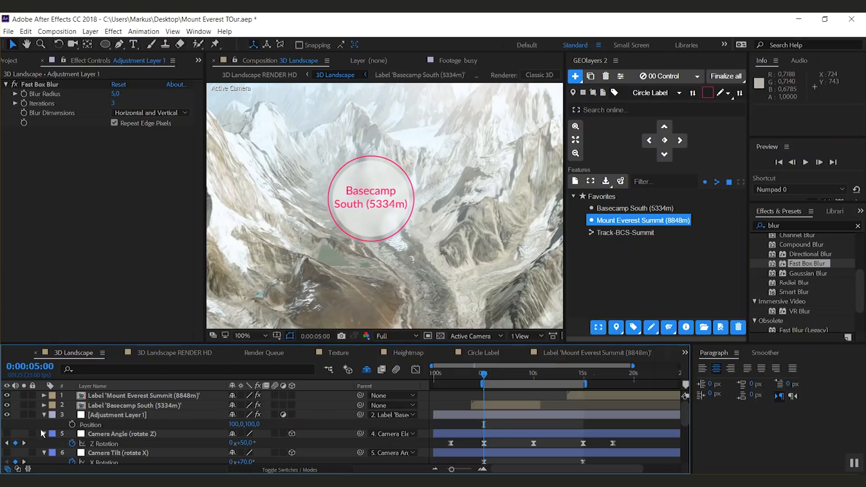
Step: Rename the adjustment layer to Blur
{"action": "left_click", "coordinate": [131, 407]}
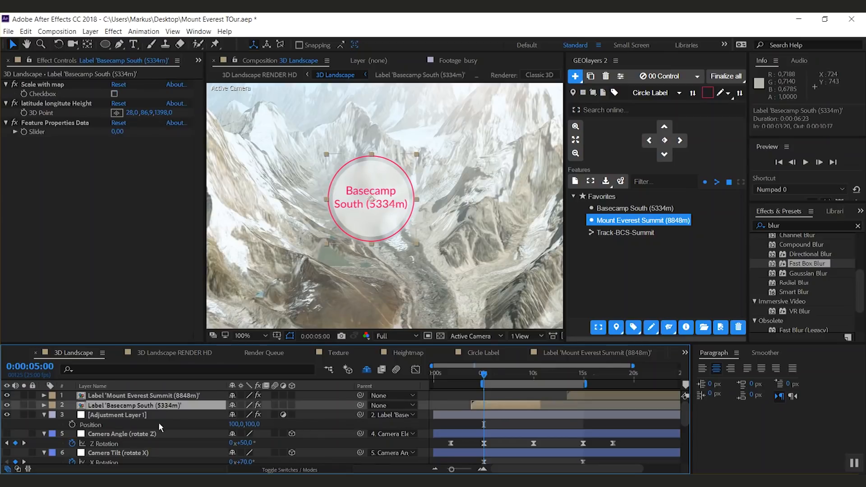
{"action": "left_click", "coordinate": [133, 415]}
{"action": "key", "text": "Return"}
{"action": "type", "text": "B"}
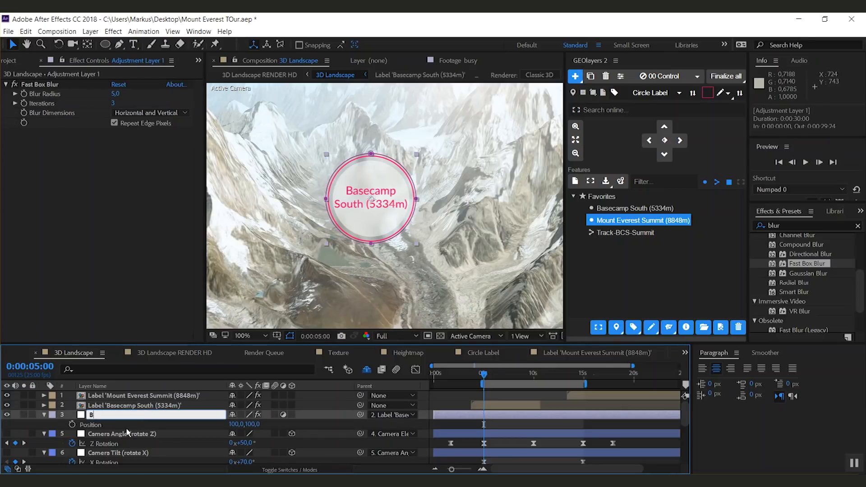
{"action": "type", "text": "lur"}
{"action": "key", "text": "Return"}
Step: Duplicate the Blur layer, place the copy under the Mount Everest Summit label, and parent it to that label
{"action": "key", "text": "ctrl+d"}
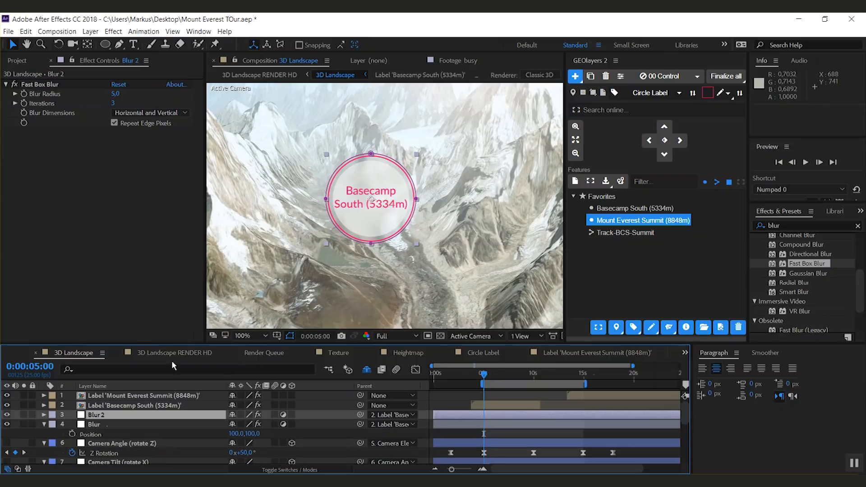
{"action": "left_click_drag", "start_coordinate": [102, 417], "coordinate": [105, 403]}
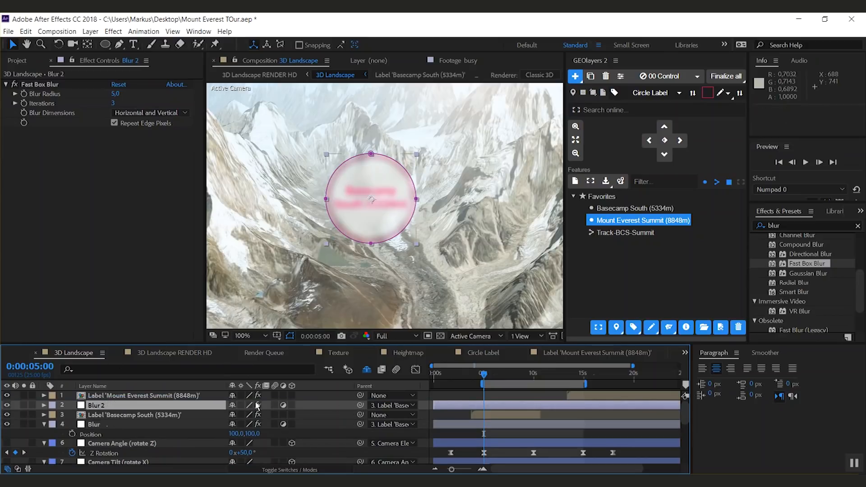
{"action": "left_click_drag", "start_coordinate": [360, 406], "coordinate": [154, 396]}
Step: Set the Blur 2 layer's position to 100, 100 at 0:00:14:24
{"action": "left_click", "coordinate": [582, 378]}
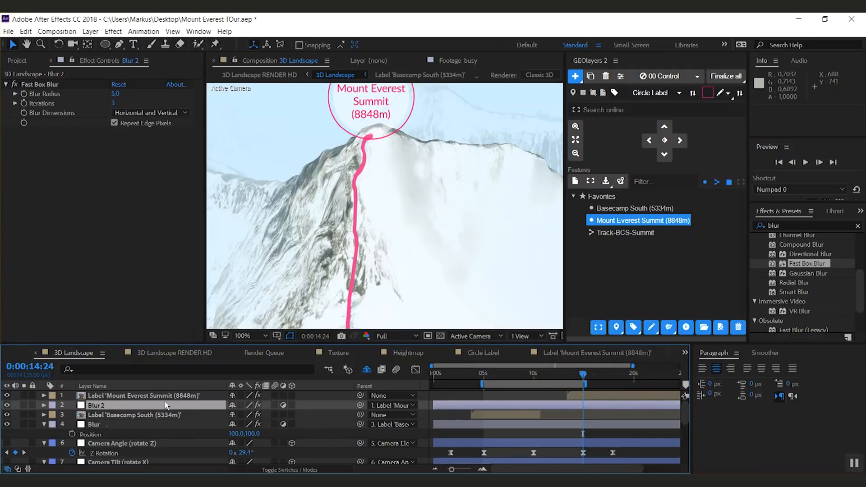
{"action": "key", "text": "p"}
{"action": "left_click", "coordinate": [244, 415]}
{"action": "type", "text": "100"}
{"action": "key", "text": "Tab"}
{"action": "type", "text": "1"}
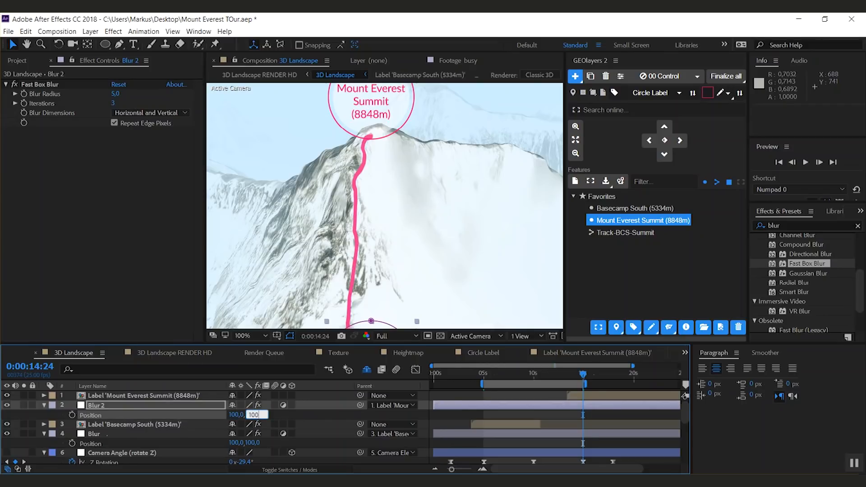
{"action": "type", "text": "00"}
{"action": "key", "text": "Return"}
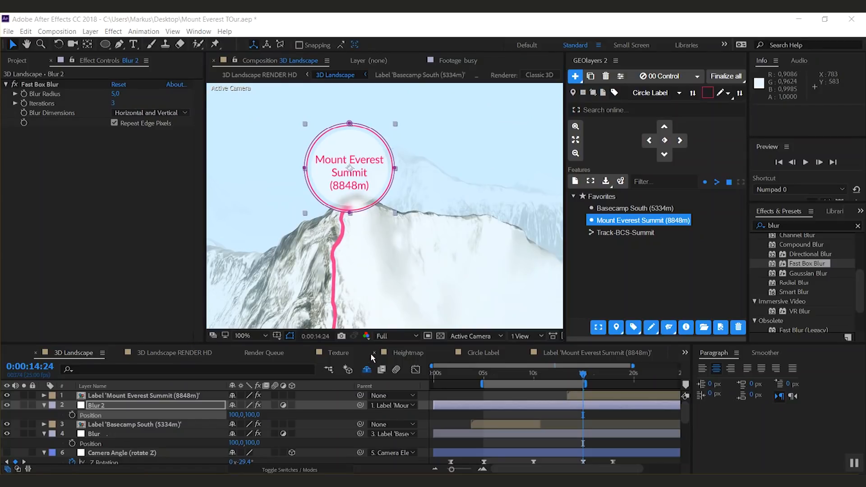
Step: Inspect the 3D Landscape RENDER HD composition and the effects on its 3D Landscape layer
{"action": "left_click", "coordinate": [187, 354]}
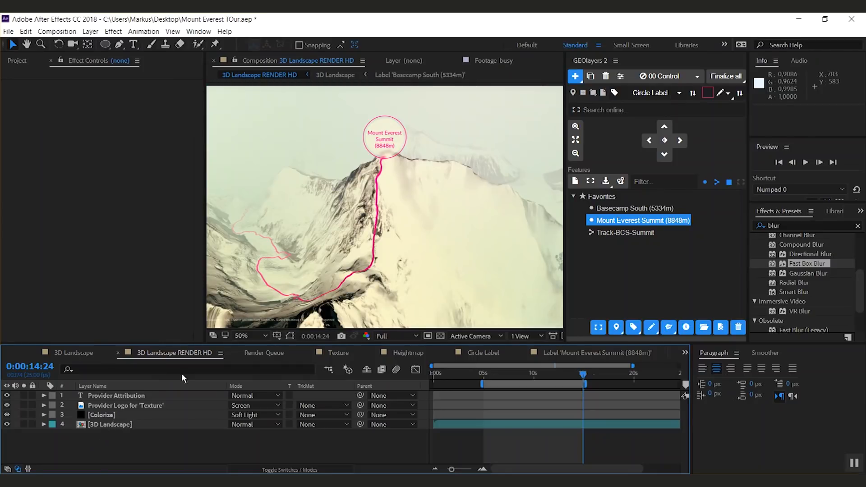
{"action": "scroll", "coordinate": [356, 261], "scroll_direction": "down", "scroll_amount": 2}
{"action": "scroll", "coordinate": [356, 263], "scroll_direction": "up", "scroll_amount": 3}
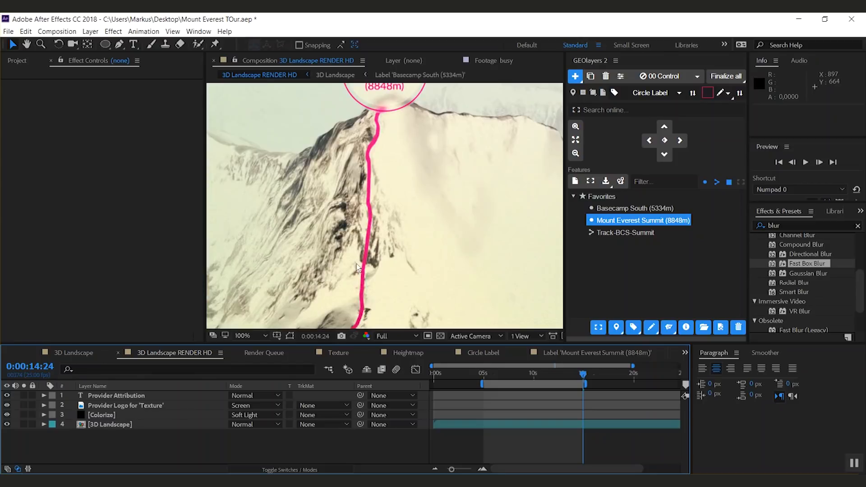
{"action": "scroll", "coordinate": [356, 264], "scroll_direction": "down", "scroll_amount": 2}
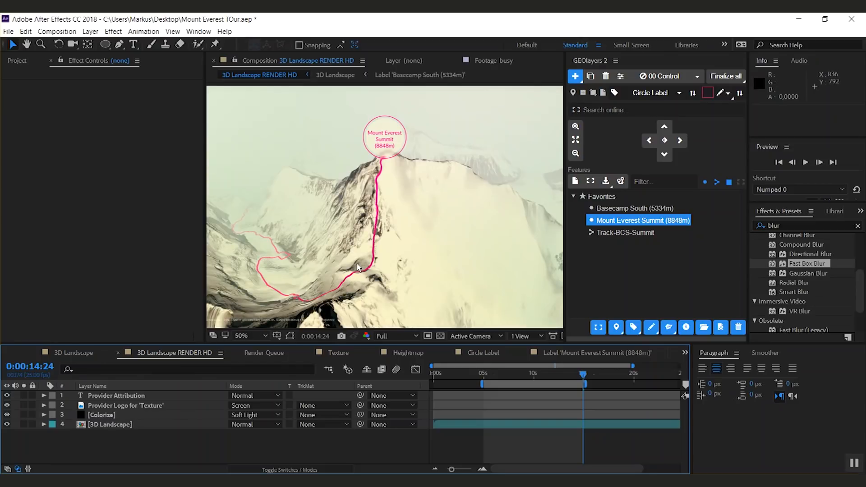
{"action": "left_click", "coordinate": [113, 424]}
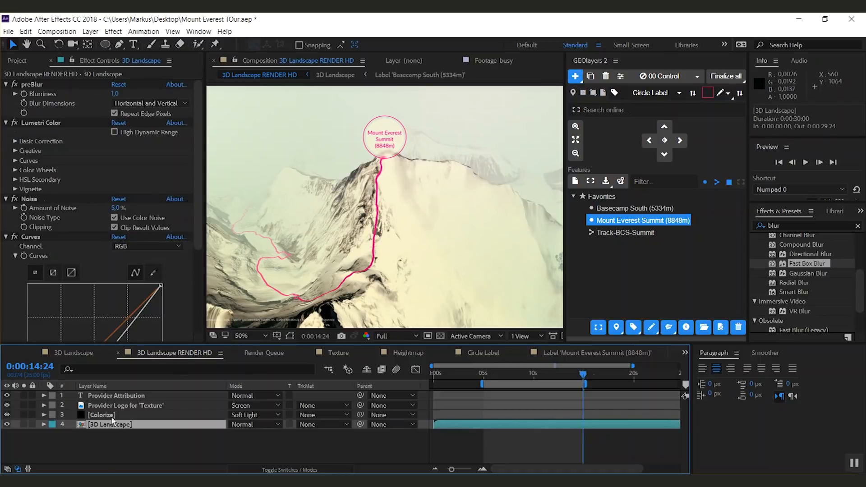
{"action": "left_click_drag", "start_coordinate": [198, 161], "coordinate": [211, 147]}
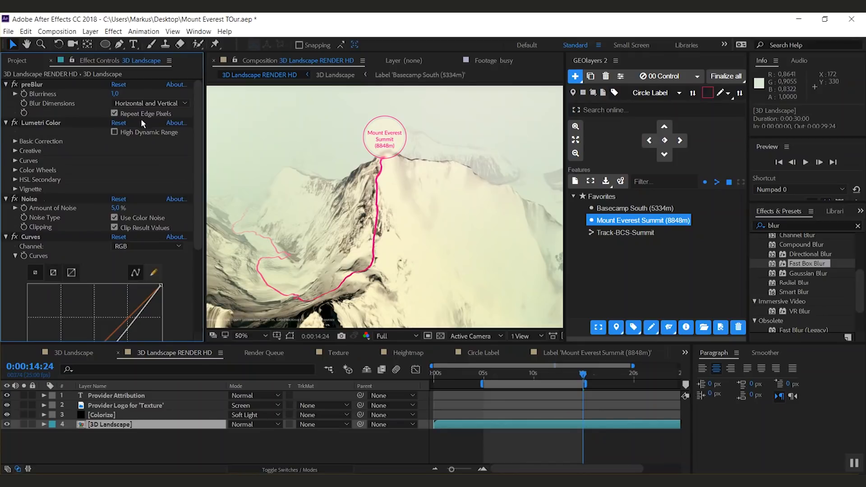
{"action": "key", "text": "slash"}
{"action": "left_click_drag", "start_coordinate": [451, 163], "coordinate": [370, 235]}
{"action": "scroll", "coordinate": [418, 208], "scroll_direction": "up", "scroll_amount": 1}
{"action": "key", "text": "space"}
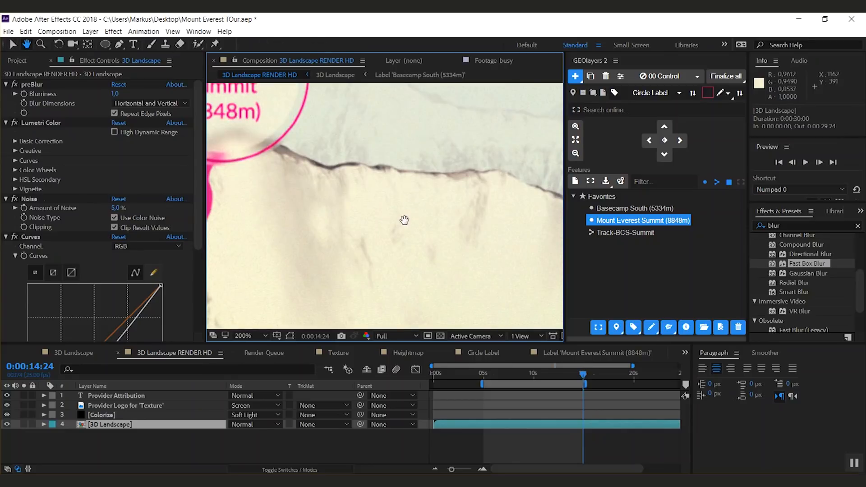
{"action": "scroll", "coordinate": [389, 205], "scroll_direction": "down", "scroll_amount": 1}
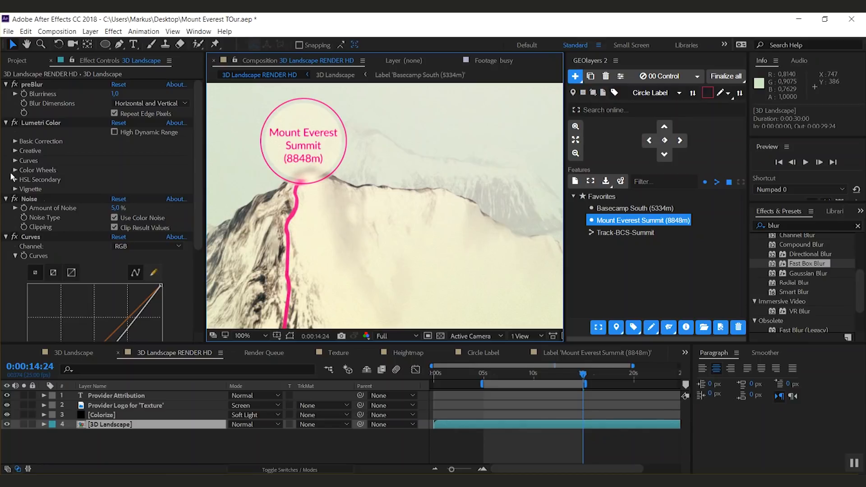
Step: Set the Lumetri Color Creative Look of the 3D Landscape layer to SL BLUE STEEL
{"action": "left_click", "coordinate": [15, 151]}
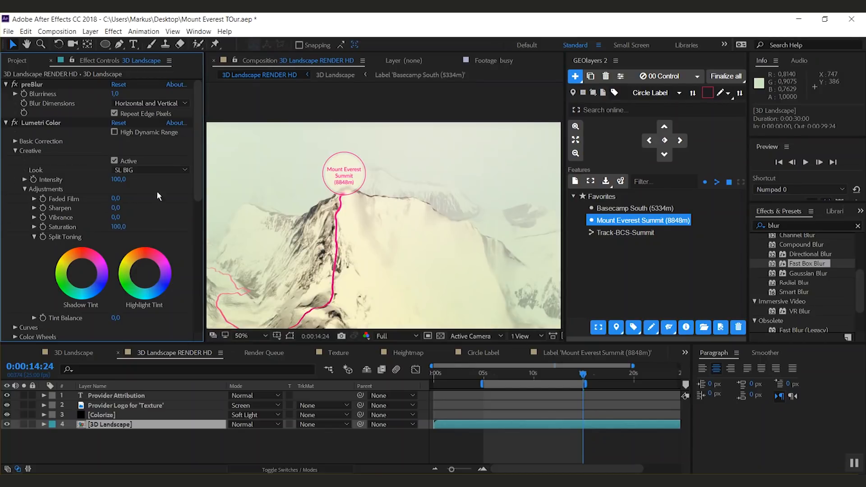
{"action": "left_click", "coordinate": [141, 170]}
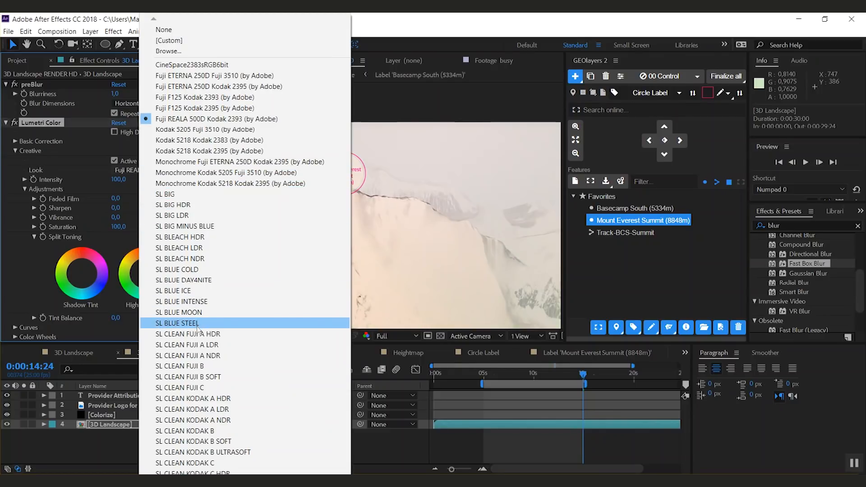
{"action": "left_click", "coordinate": [199, 323]}
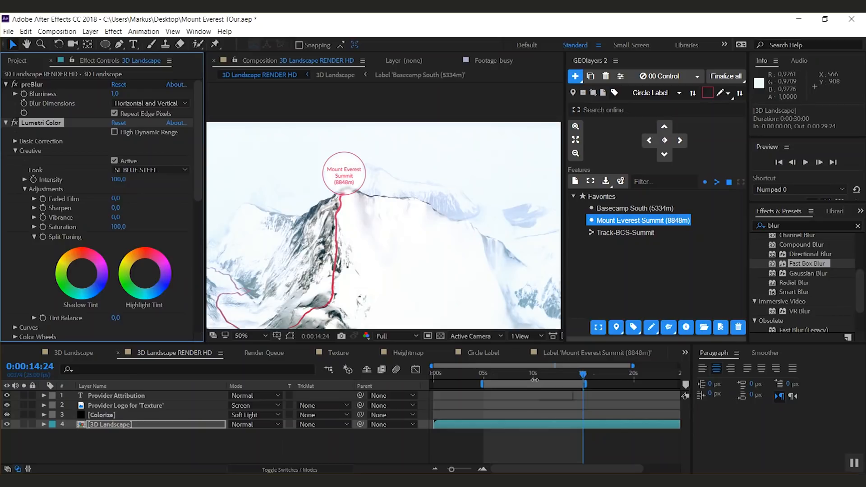
Step: Preview the 3D Landscape RENDER HD composition from 0:00:05:00
{"action": "key", "text": "comma"}
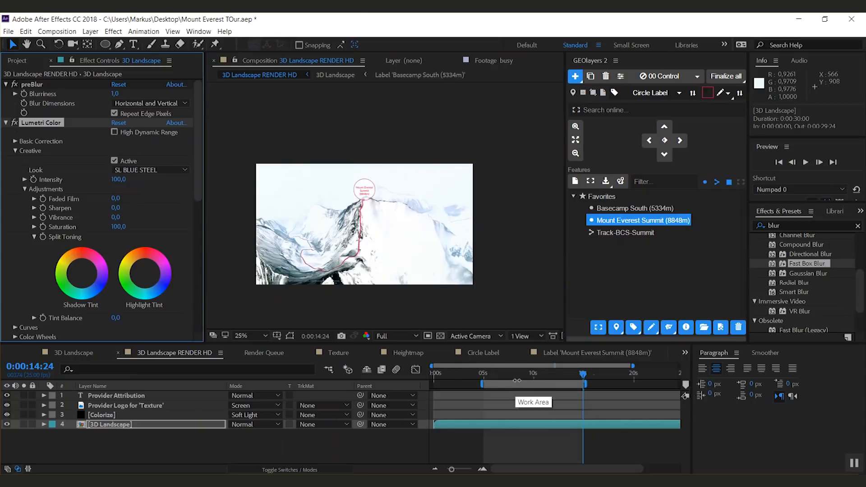
{"action": "key", "text": "period"}
{"action": "left_click", "coordinate": [484, 376]}
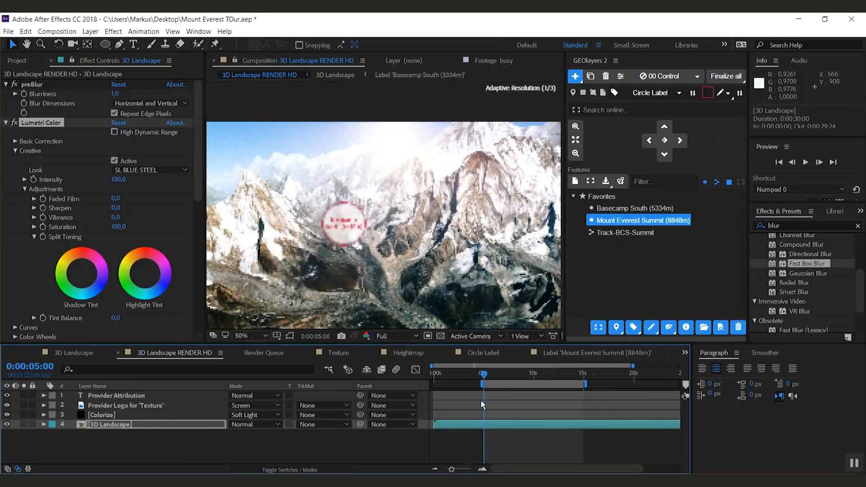
{"action": "key", "text": "comma"}
{"action": "key", "text": "period"}
{"action": "key", "text": "space"}
{"action": "left_click_drag", "start_coordinate": [387, 258], "coordinate": [427, 203]}
{"action": "left_click_drag", "start_coordinate": [438, 162], "coordinate": [431, 190]}
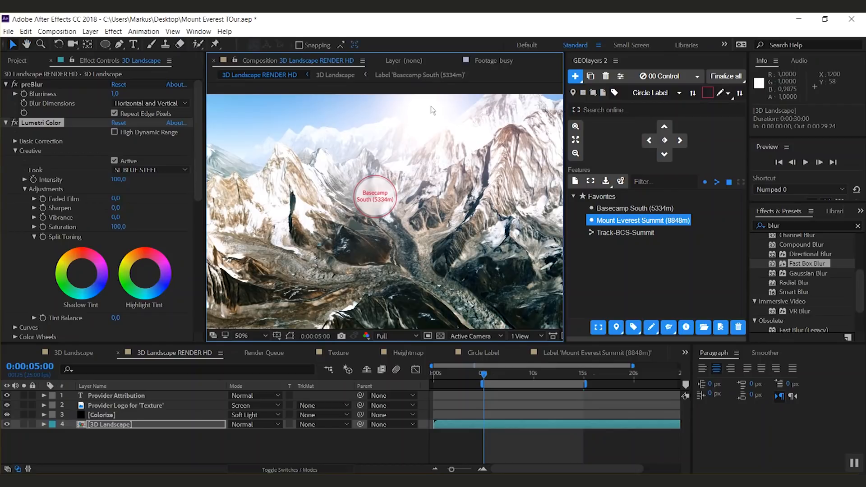
{"action": "key", "text": "space"}
{"action": "mouse_move", "coordinate": [466, 234]}
{"action": "left_mouse_down"}
{"action": "mouse_move", "coordinate": [441, 239]}
{"action": "mouse_move", "coordinate": [443, 221]}
{"action": "mouse_move", "coordinate": [468, 203]}
{"action": "mouse_move", "coordinate": [455, 229]}
{"action": "left_mouse_up"}
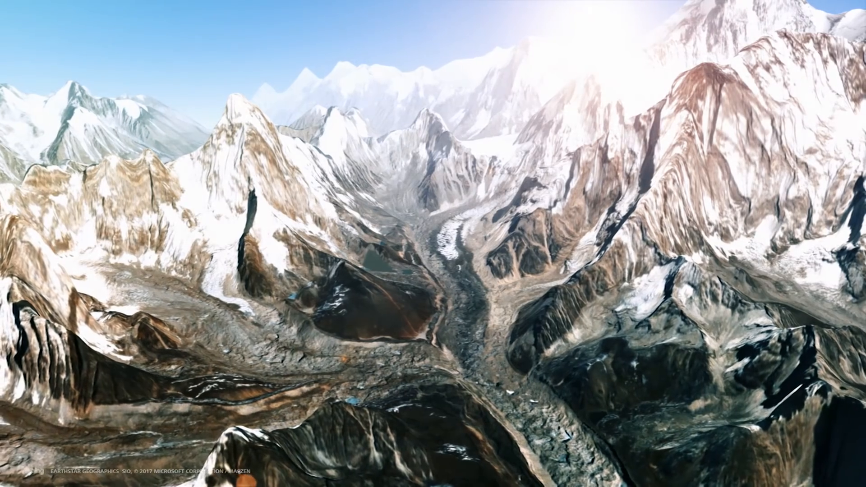